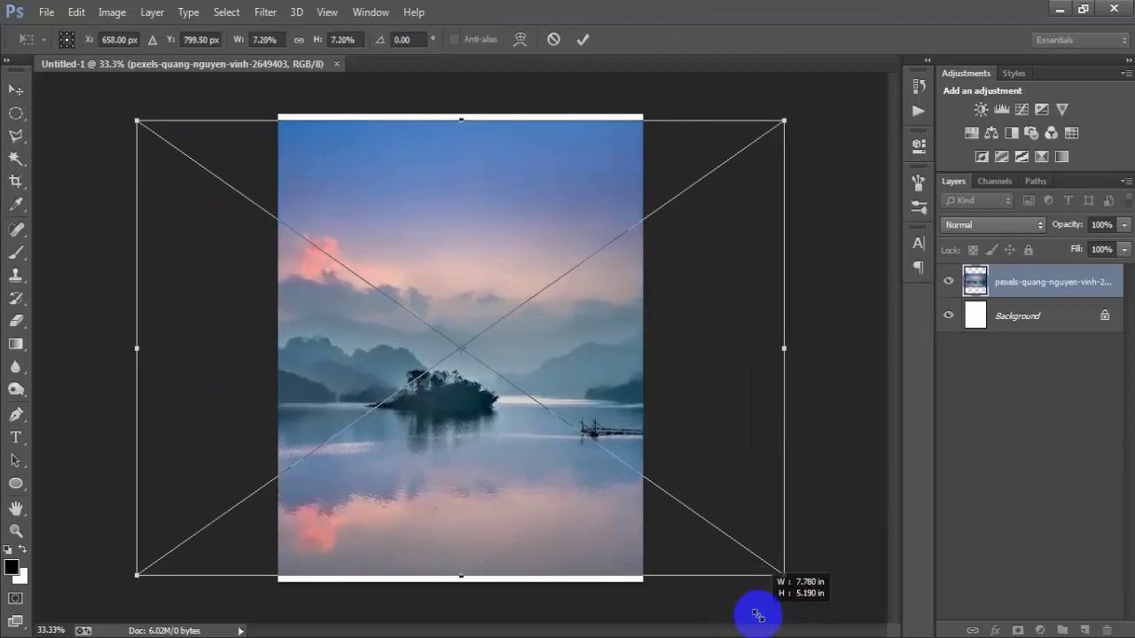
Step: Place the lake photo at 7.52% scale and center it horizontally on the Background layer
left_click(583, 39)
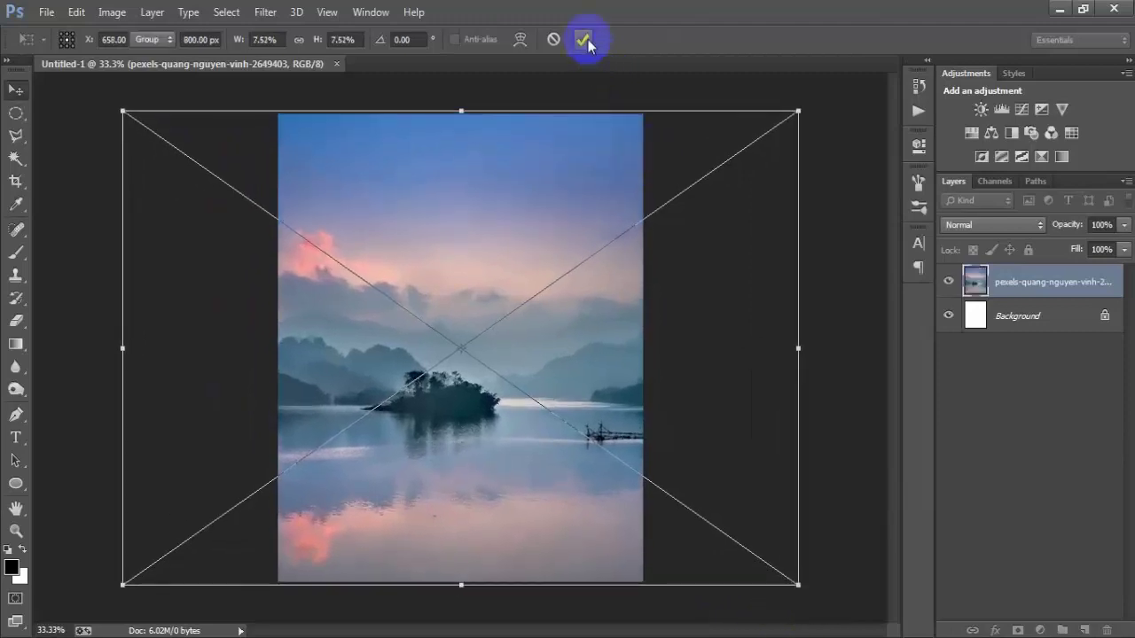
left_click(1037, 328, "shift")
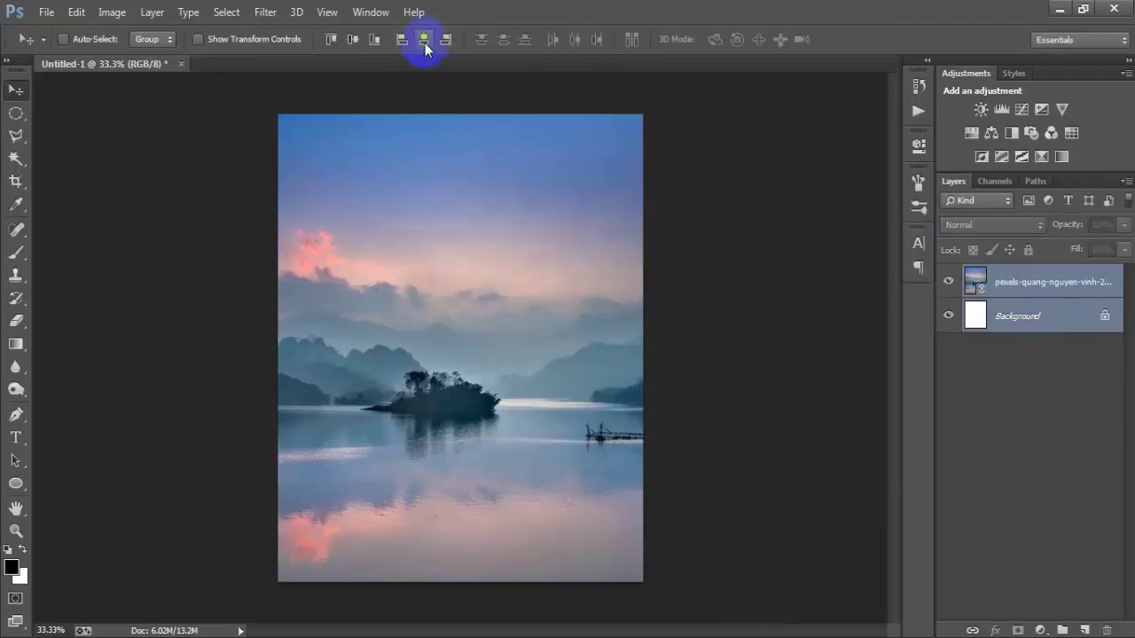
left_click(1033, 277)
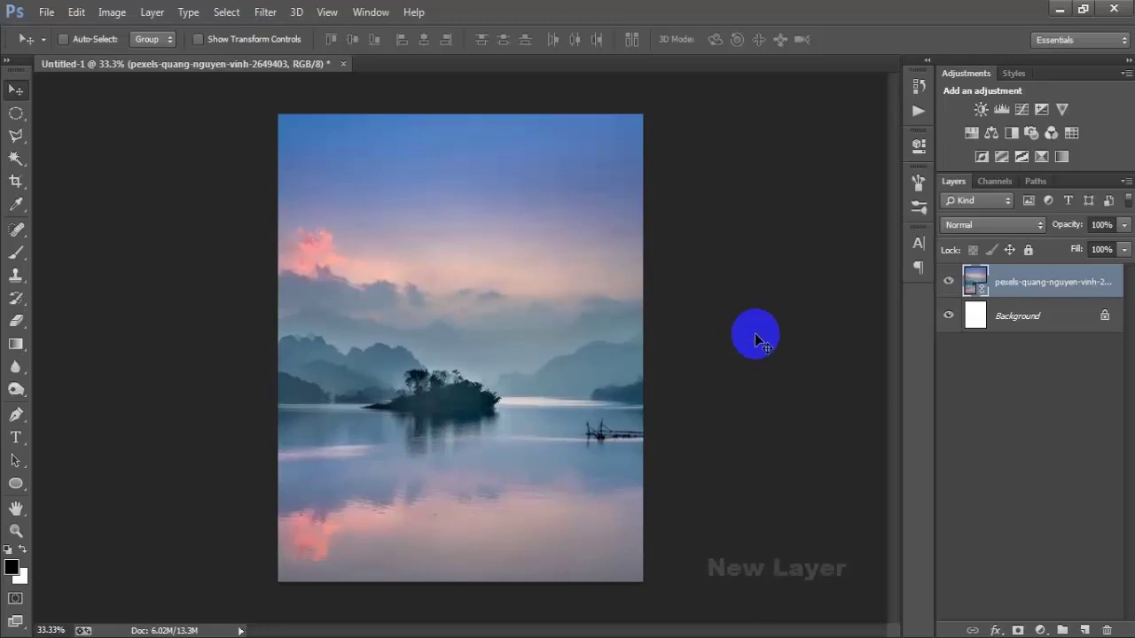
Step: On a new layer, paint a soft white mist band across the lake's horizon with a 250 px brush
left_click(1084, 630)
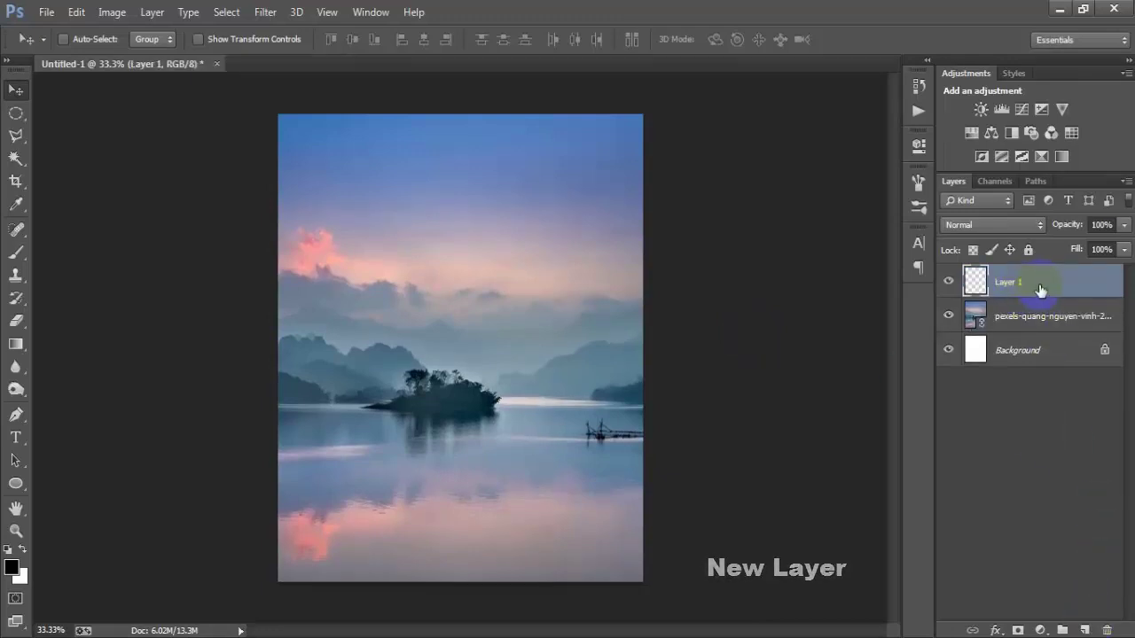
left_click(16, 252)
left_click(82, 254)
right_click(452, 217)
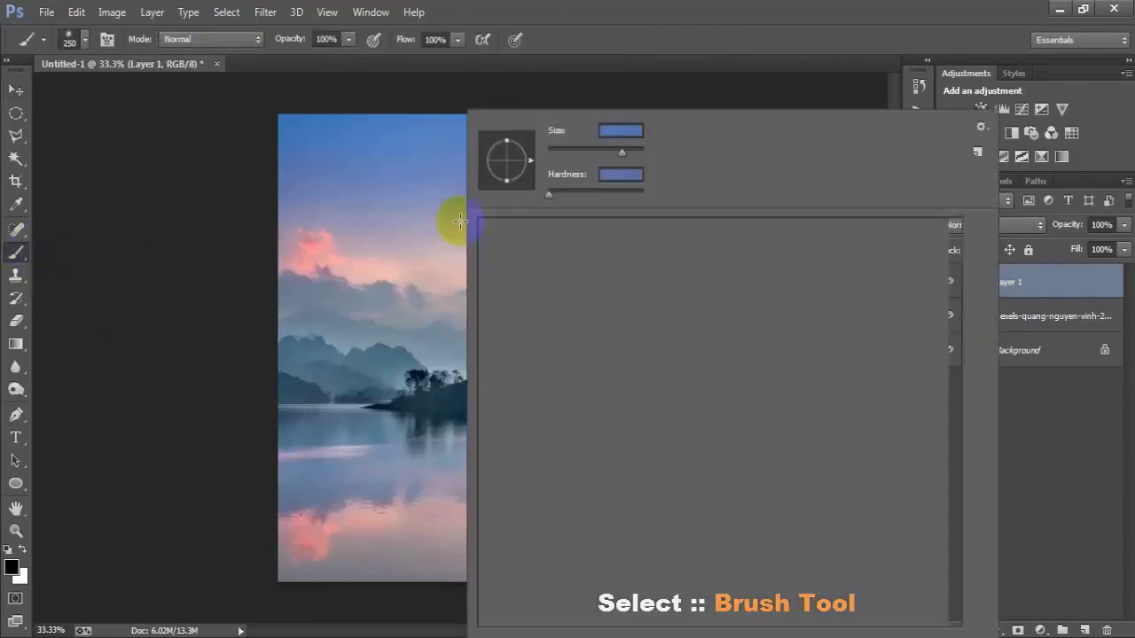
left_click(626, 42)
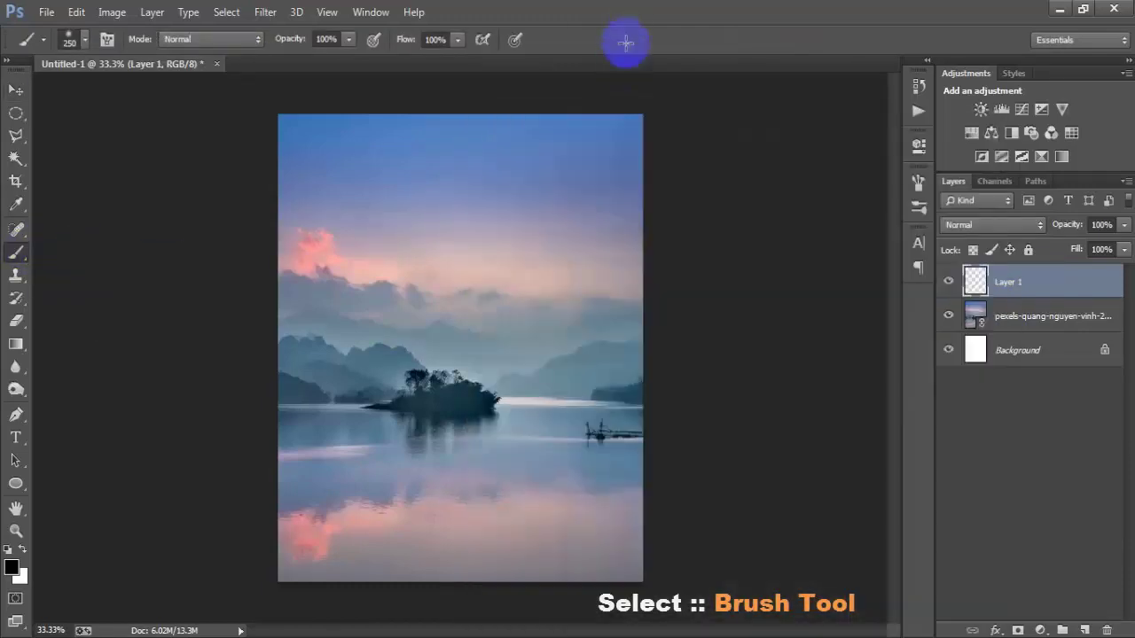
key("d")
left_click(22, 551)
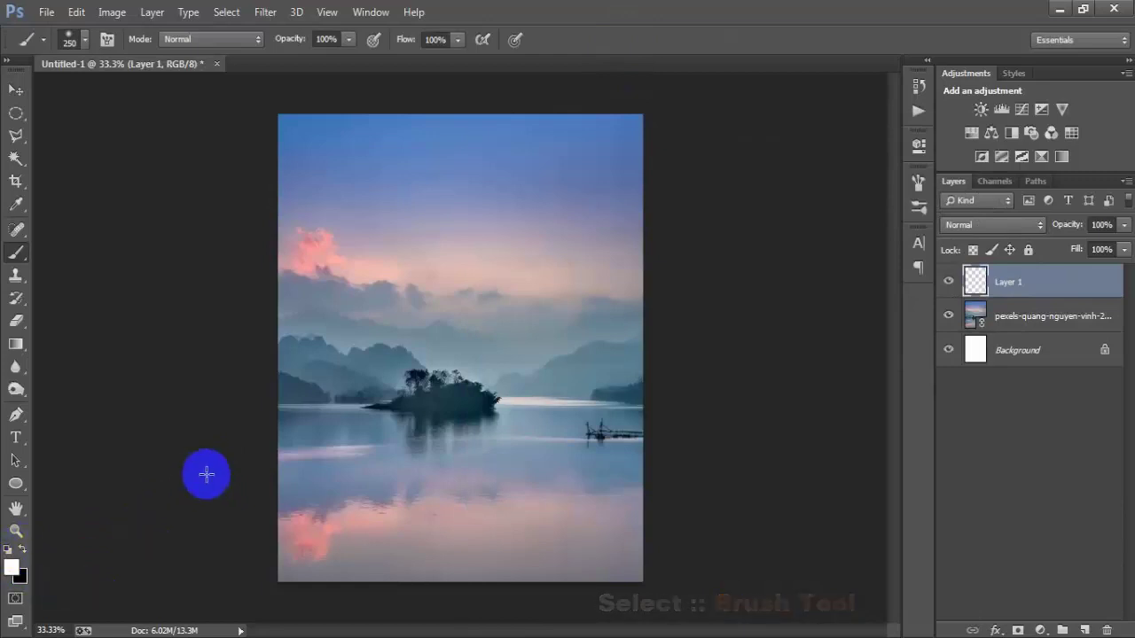
left_click_drag(275, 404, 673, 400)
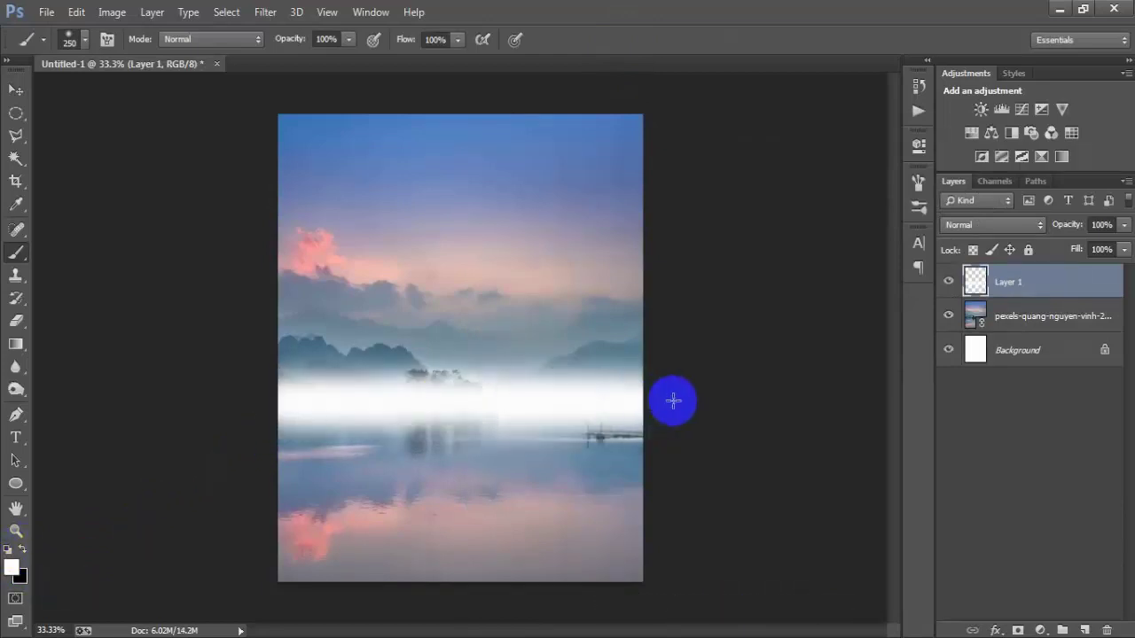
Step: Reset the foreground color to black and set the mist layer's opacity to 60%
left_click(15, 89)
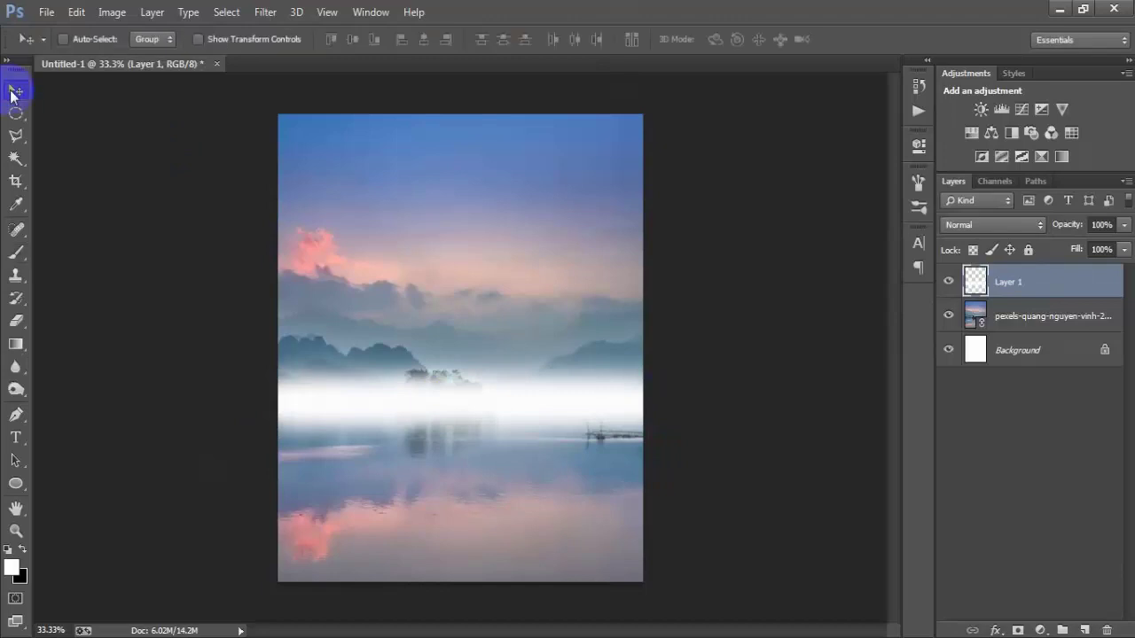
left_click(9, 552)
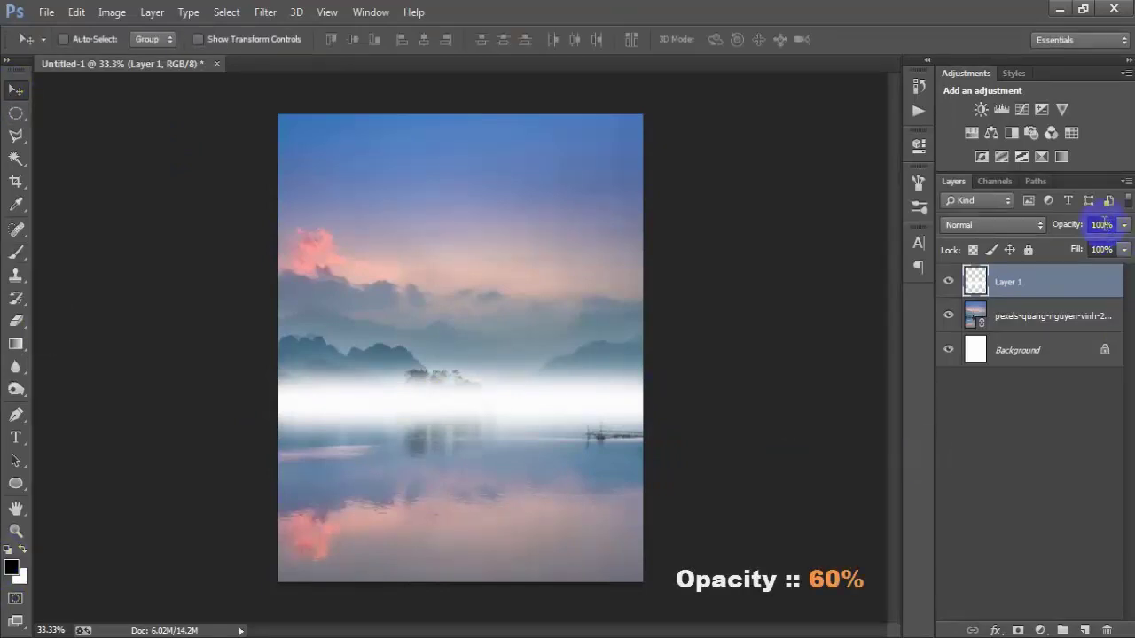
type("60")
key("Return")
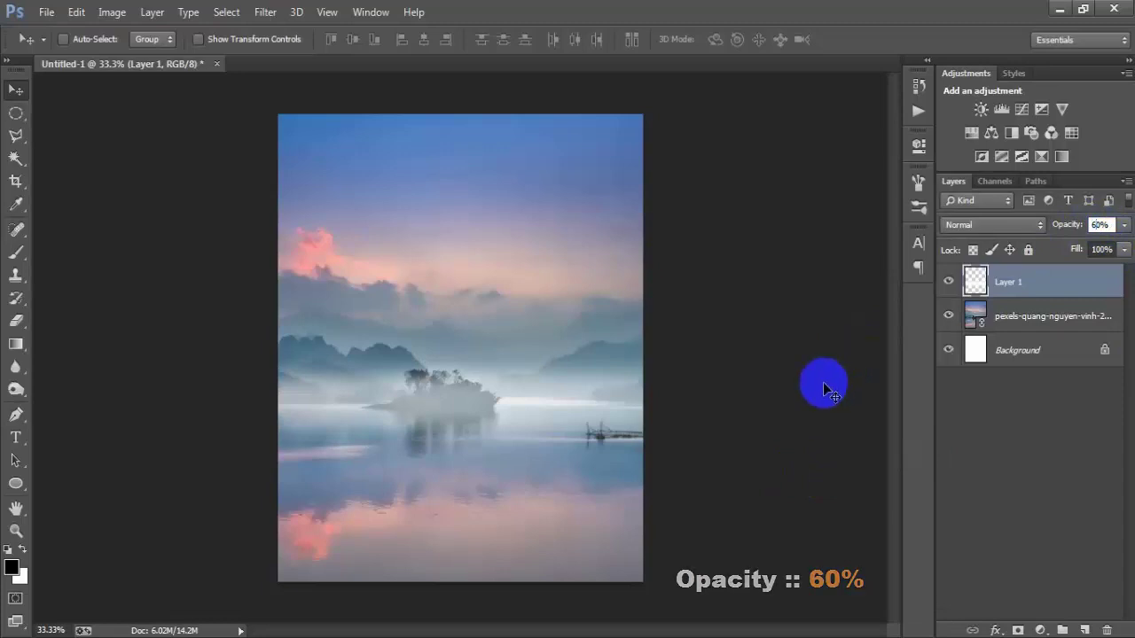
left_click(947, 282)
left_click(947, 282)
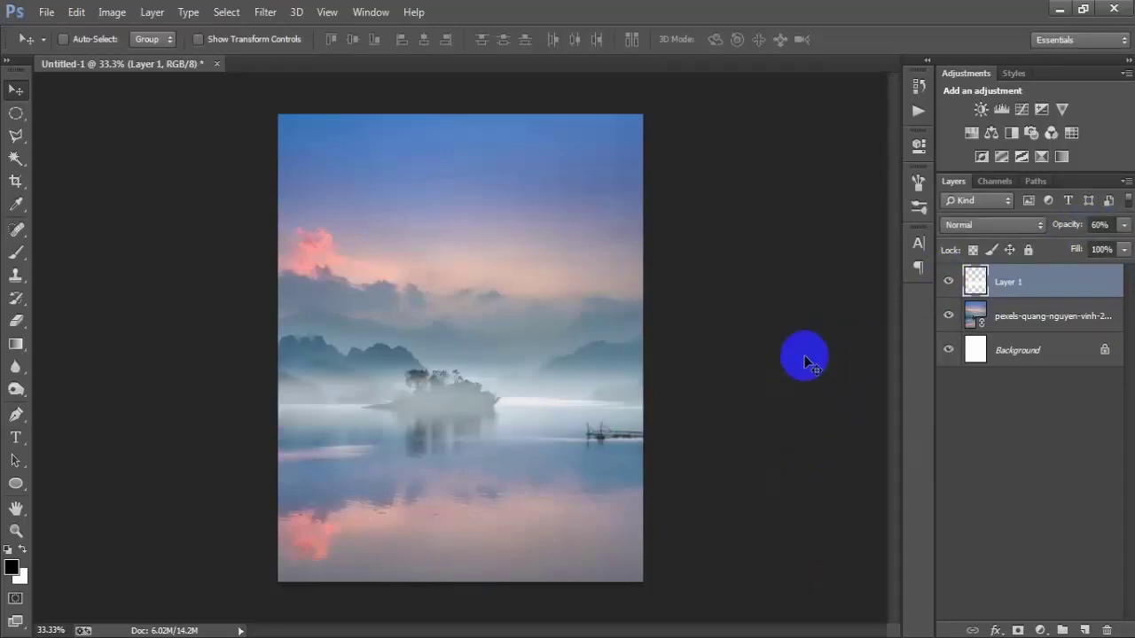
Step: Stretch the mist layer vertically to about 119.4% height, extending it both above and below the horizon
key("ctrl+t")
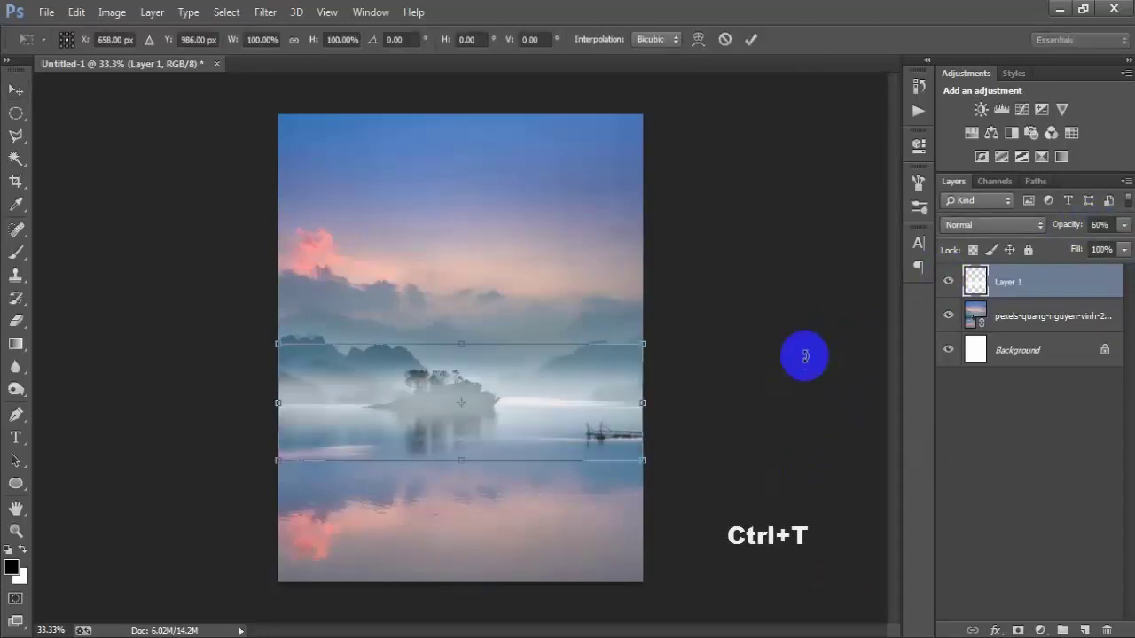
left_click_drag(463, 461, 461, 469)
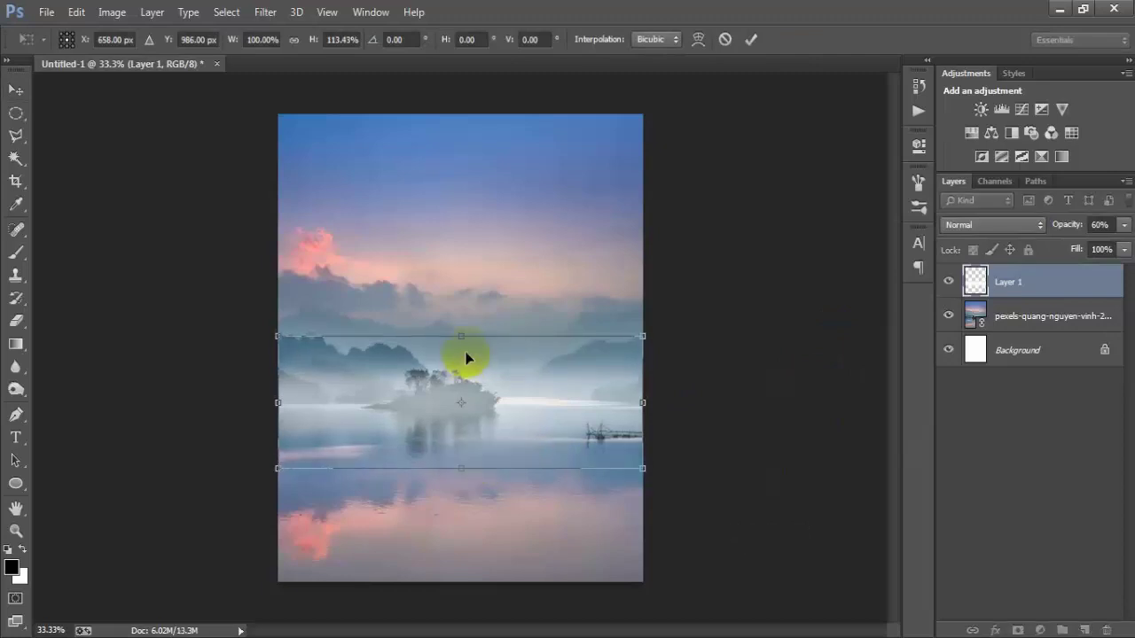
left_click_drag(464, 335, 464, 330)
left_click(750, 39)
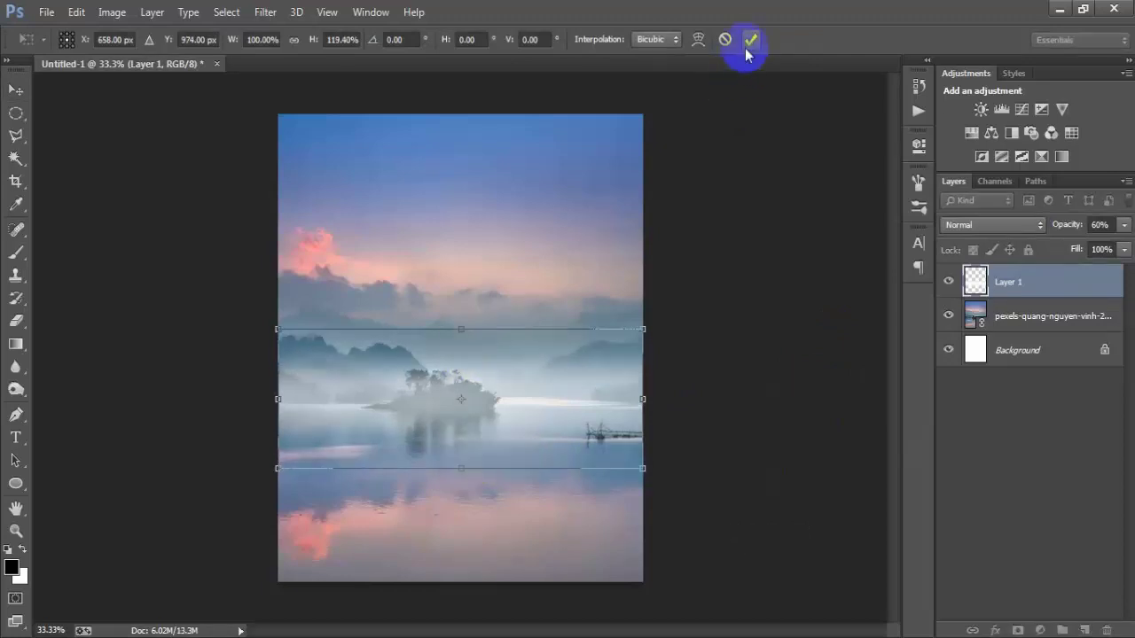
Step: Group the mist layer with the lake photo layer and toggle the group's visibility to compare
left_click(1020, 312, "shift")
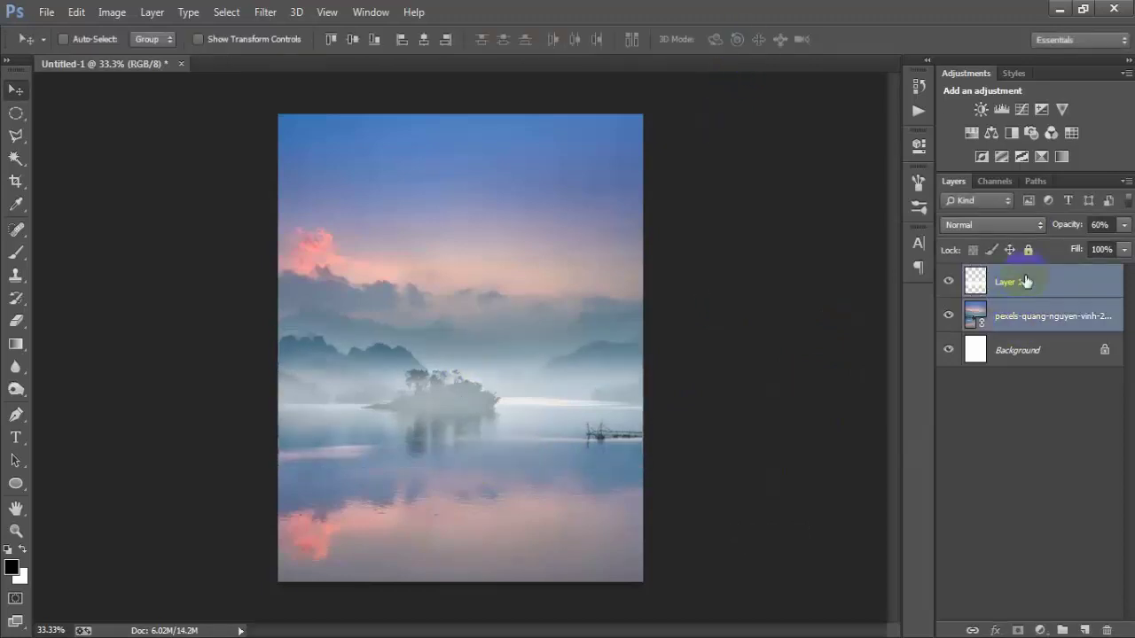
left_click(820, 391)
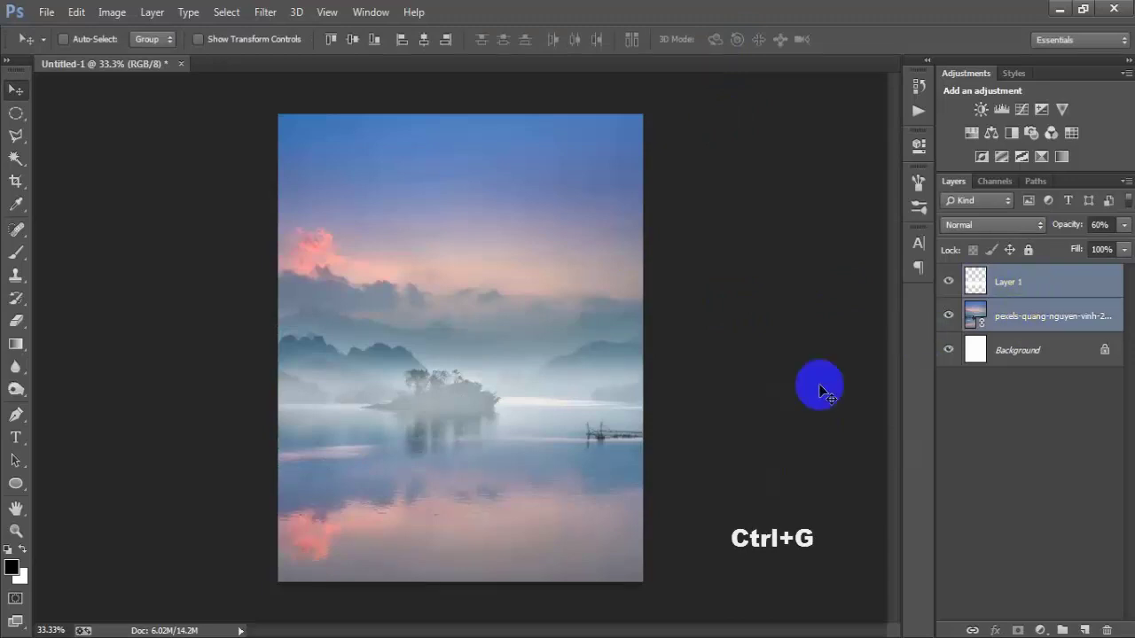
key("ctrl+g")
left_click(948, 274)
left_click(948, 274)
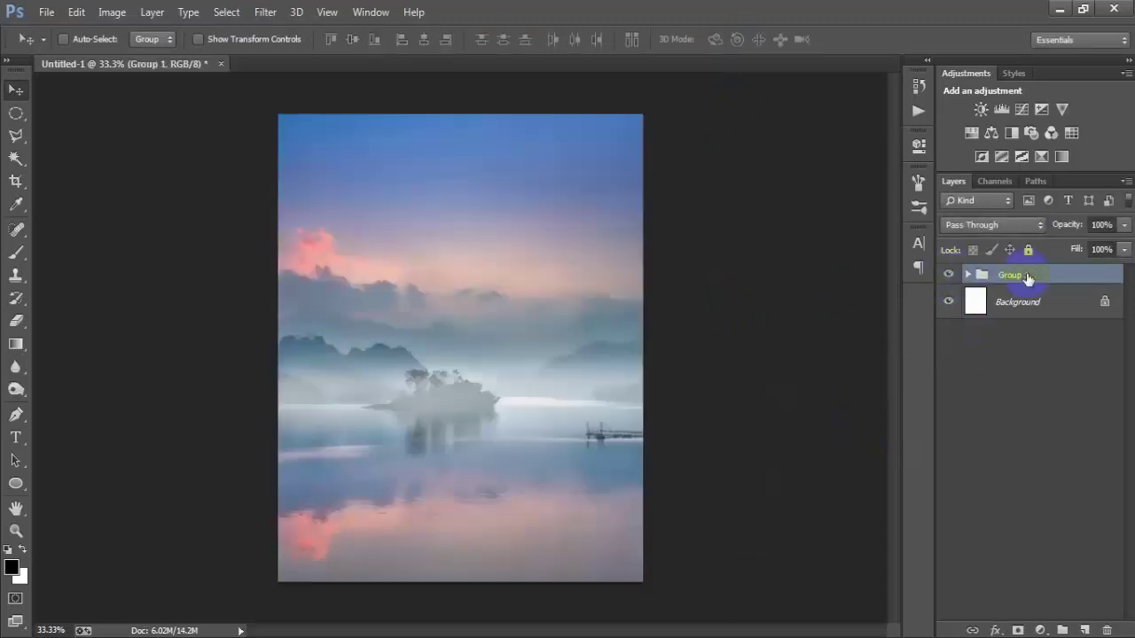
Step: Place the linked image "—Pngtree—clouds 3d rendering white_8071690" into the document above the group
left_click(847, 373)
left_click(136, 127)
left_click(46, 13)
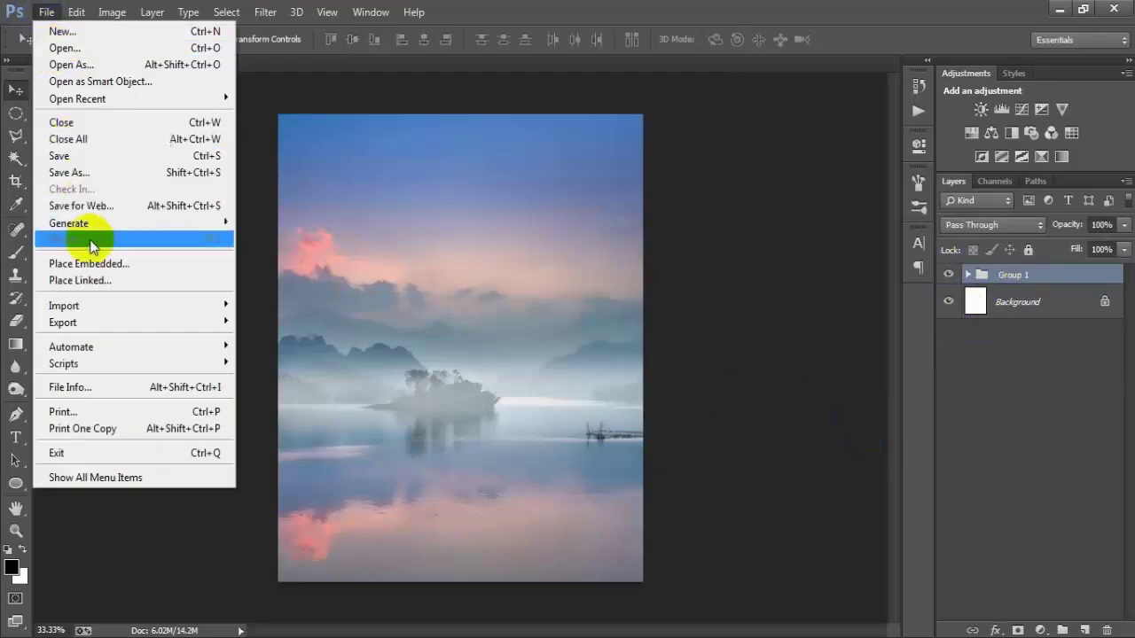
left_click(97, 280)
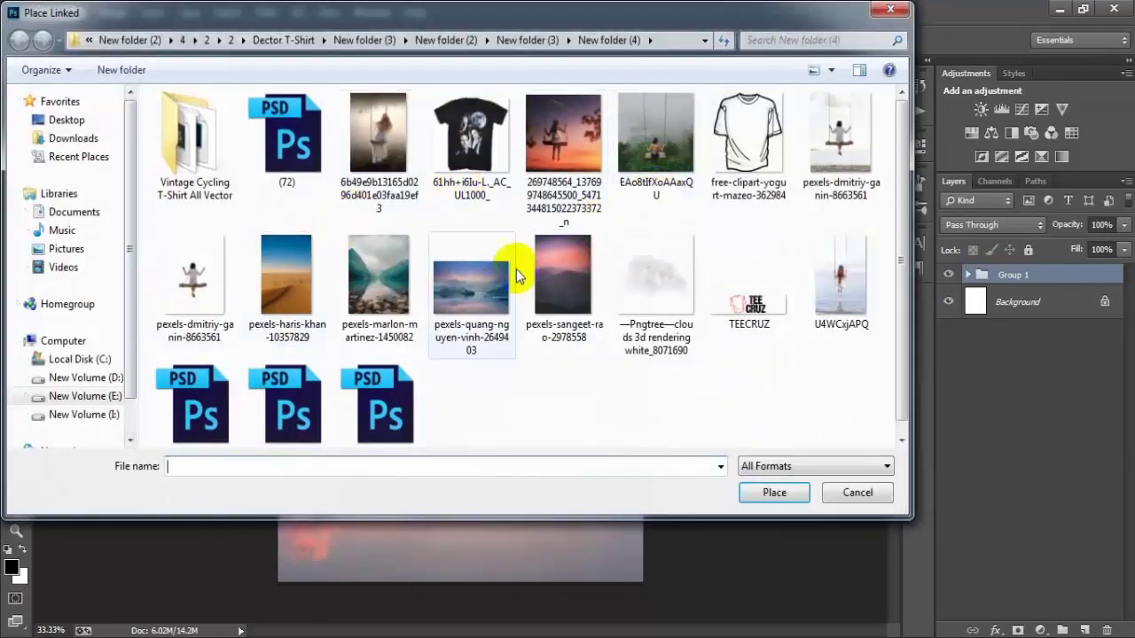
left_click(643, 284)
left_click(758, 490)
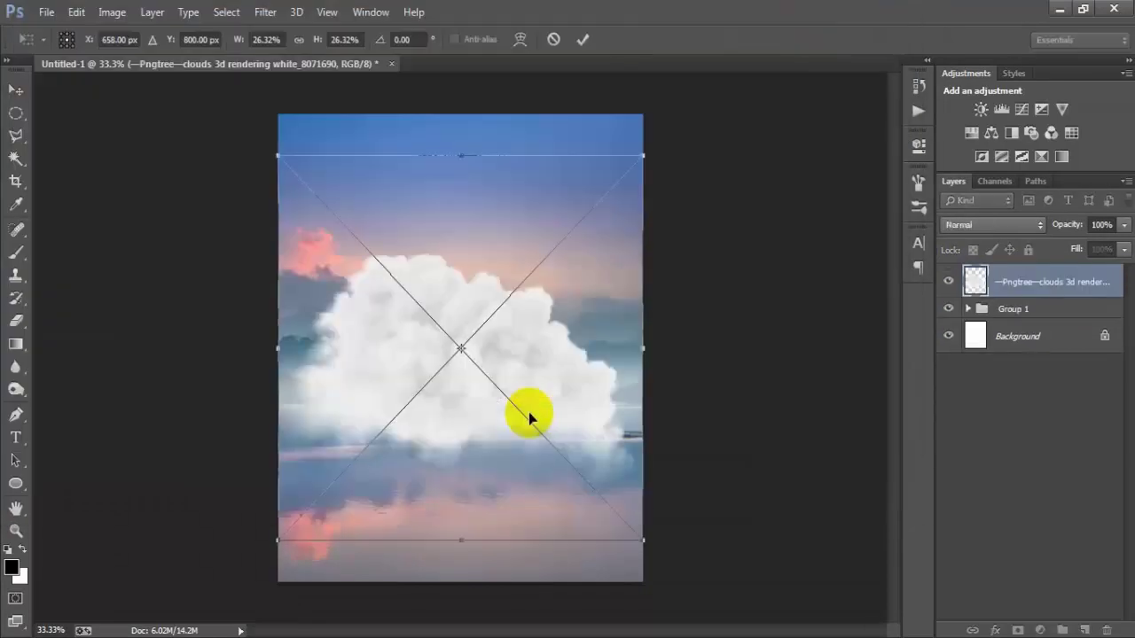
Step: Scale the white cloud proportionally to about 16.08% and position it in the upper sky
left_click_drag(659, 535, 552, 446)
left_click_drag(524, 381, 517, 232)
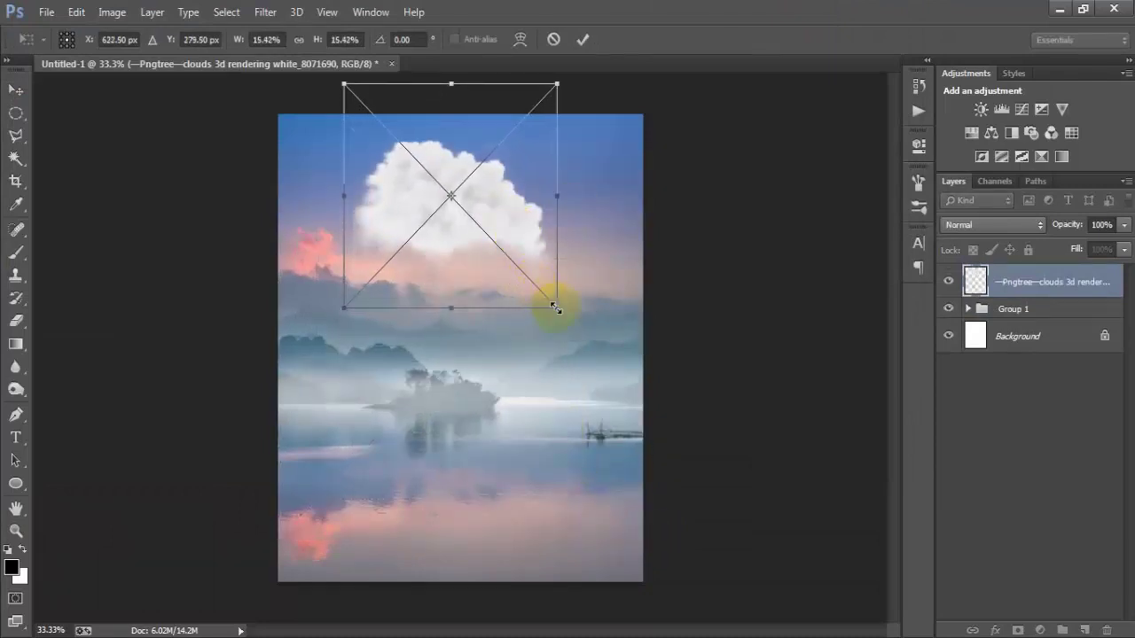
left_click_drag(556, 308, 560, 310)
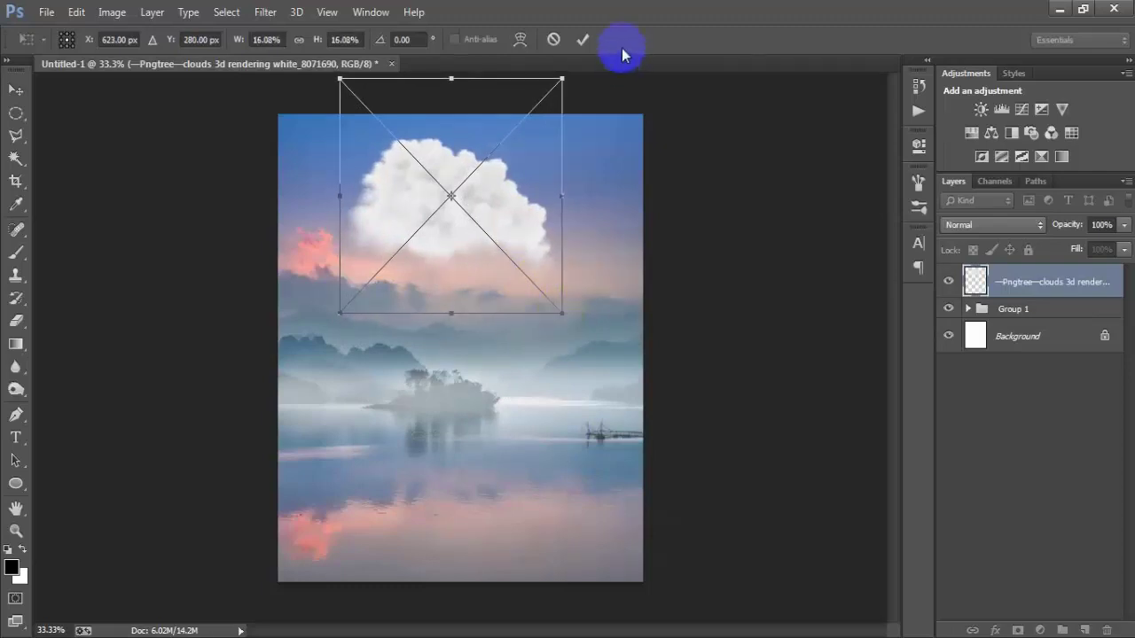
left_click(583, 40)
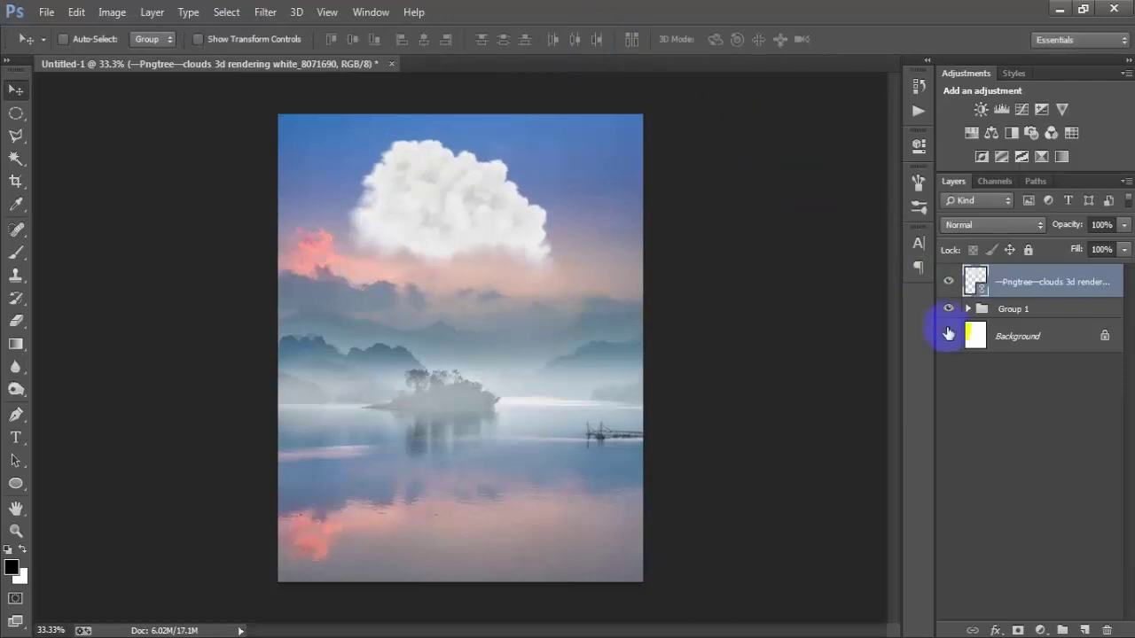
Step: Center the cloud horizontally on the Background layer, then toggle the cloud's visibility to compare
left_click(1016, 335, "ctrl")
left_click(423, 39)
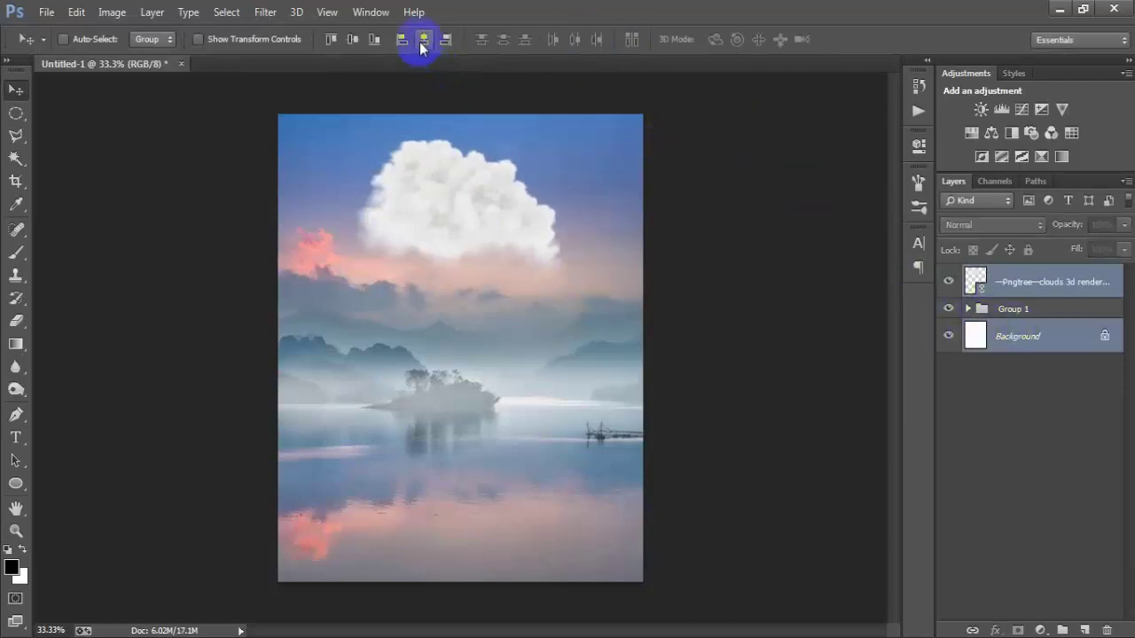
left_click(1036, 284)
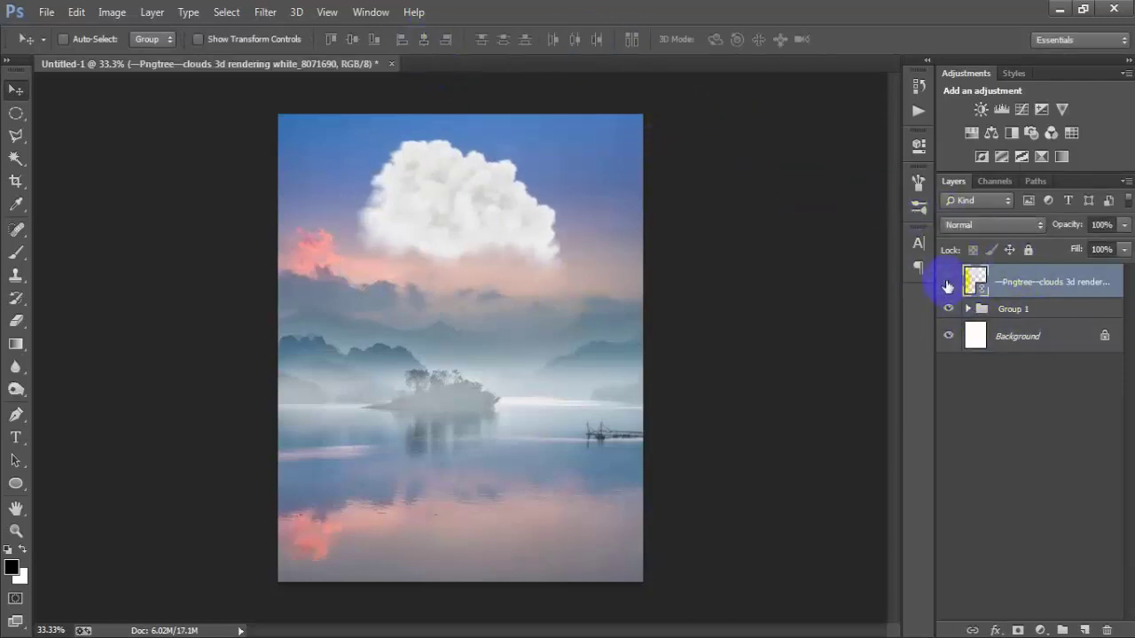
left_click(947, 282)
left_click(948, 281)
Step: Duplicate the cloud layer and apply Shadows/Highlights to the copy with a 35% shadows amount and 0% highlights
key("ctrl+j")
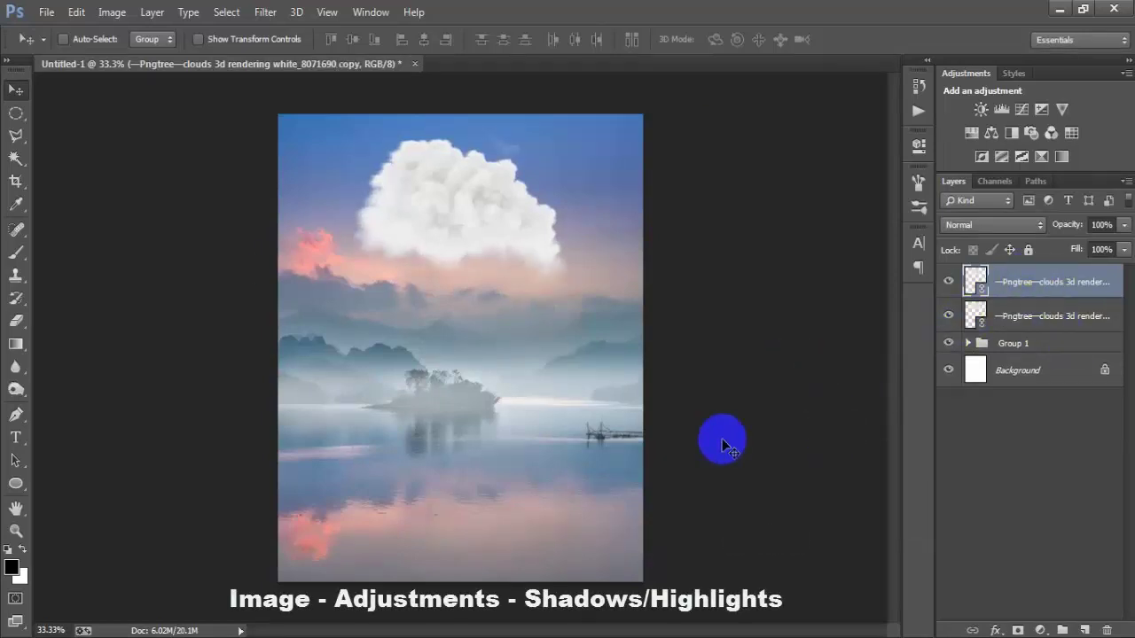
left_click(111, 13)
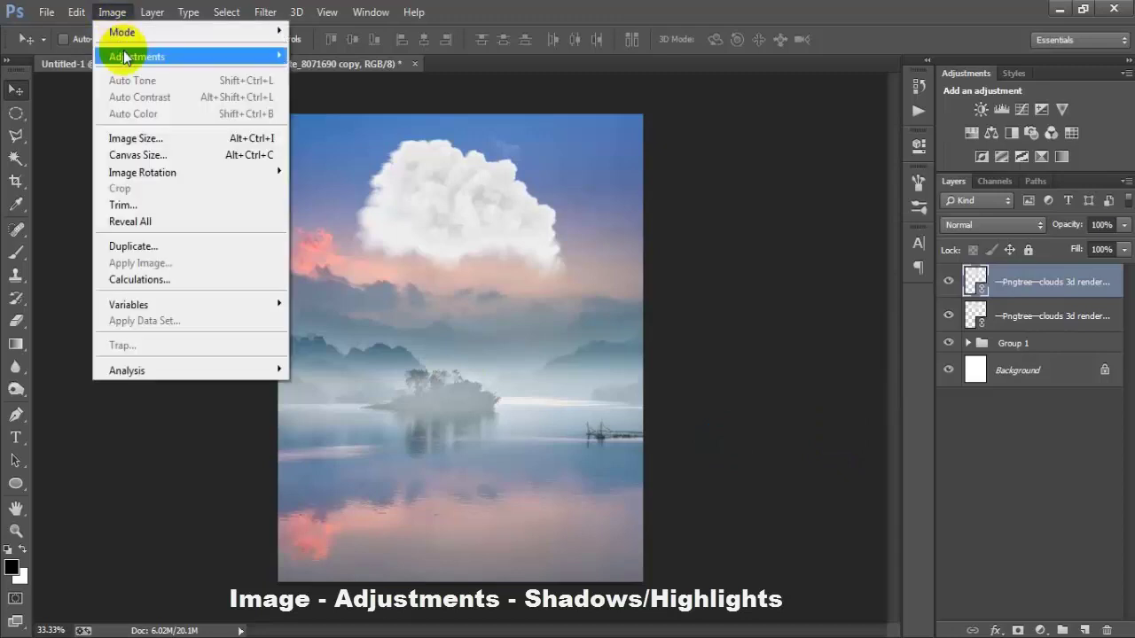
mouse_move(133, 56)
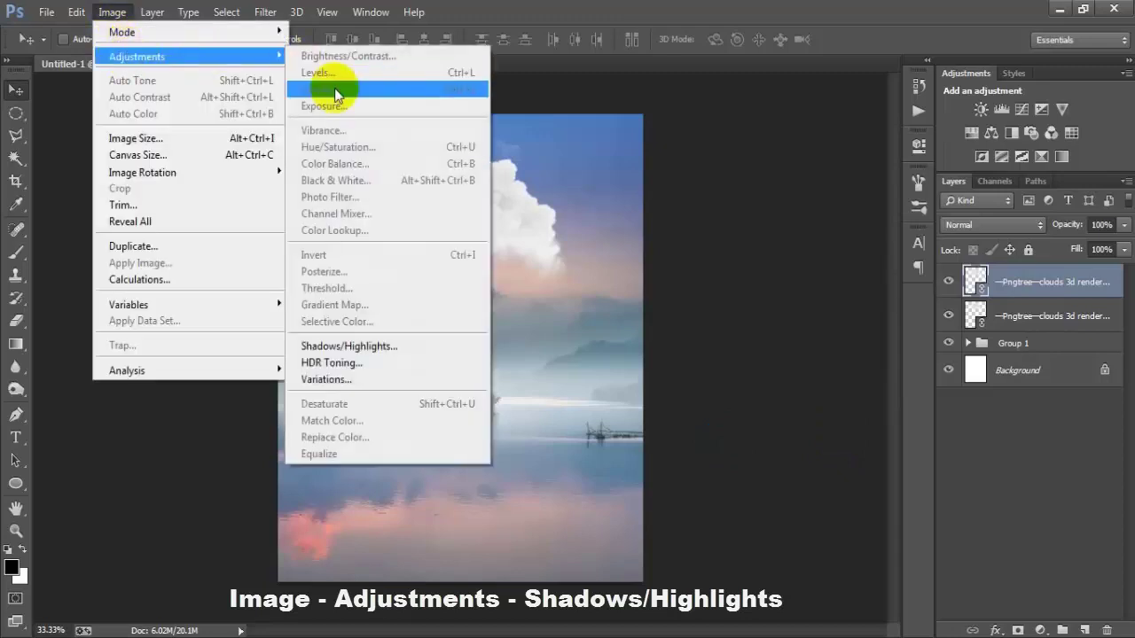
left_click(403, 347)
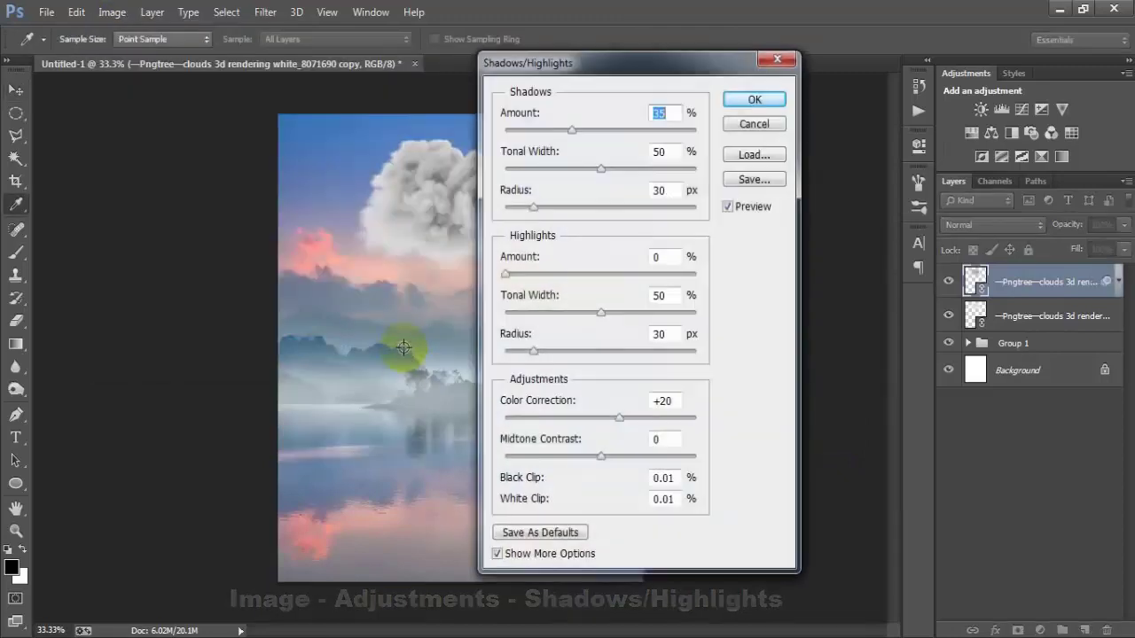
left_click(497, 556)
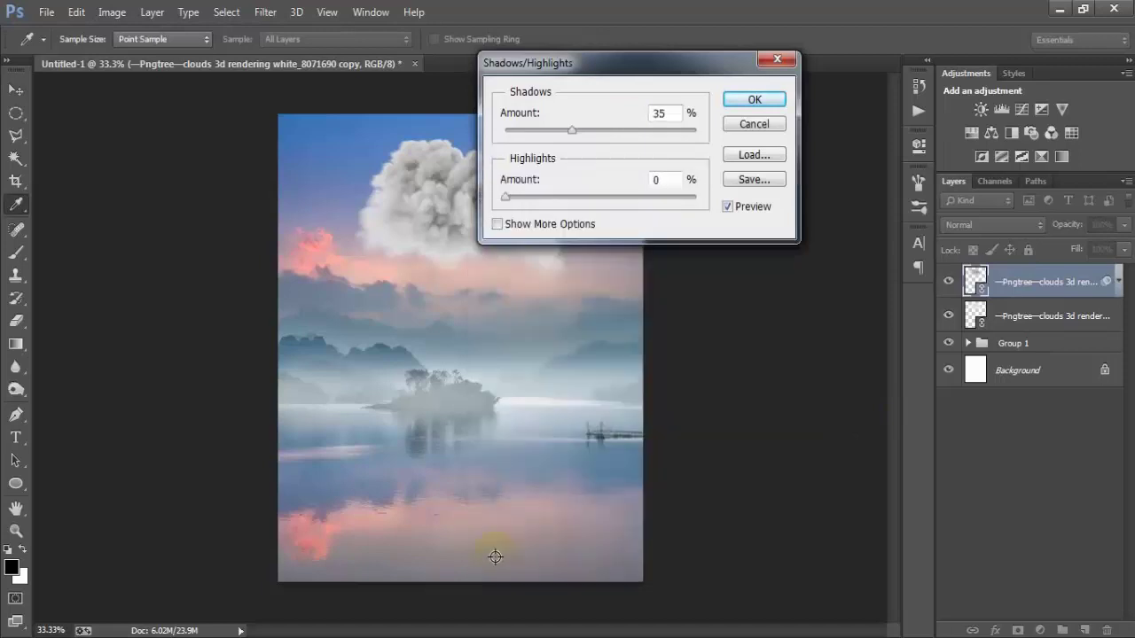
left_click(497, 223)
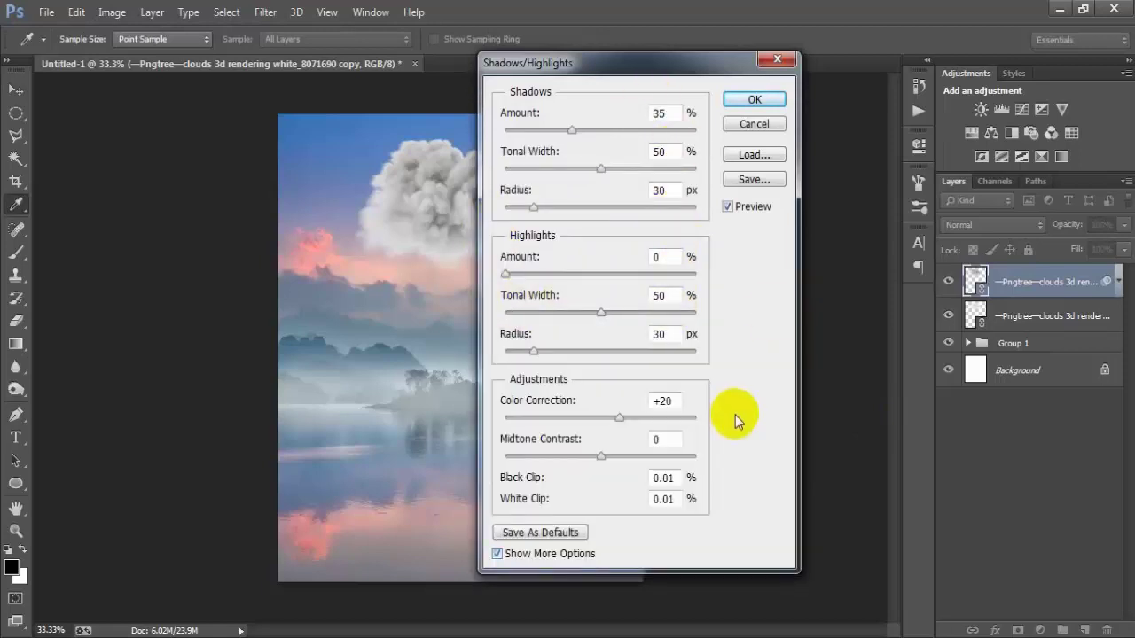
left_click(770, 99)
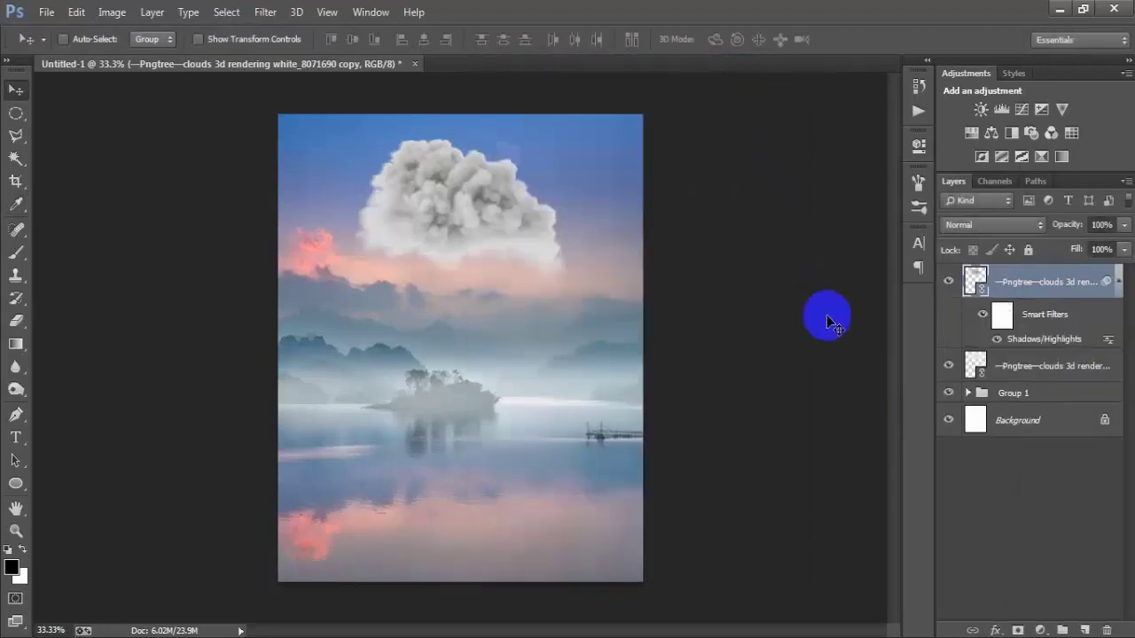
Step: Select the cloud's grey tones with Color Range, sampling a colour from the upper part of the cloud at fuzziness 200
left_click(219, 17)
left_click(255, 178)
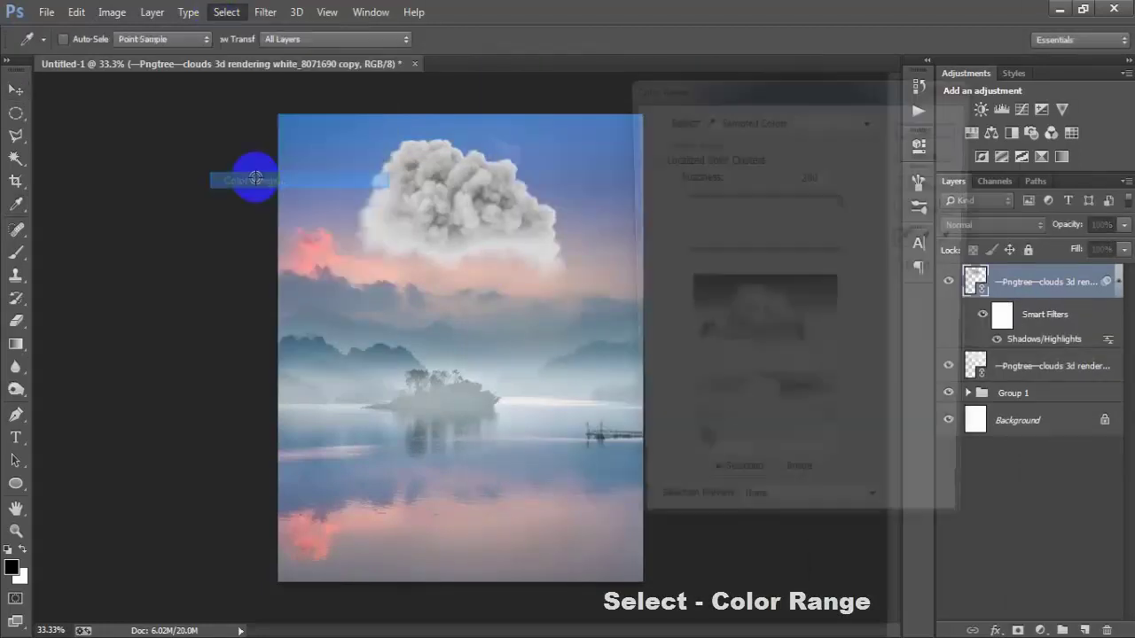
left_click(437, 178)
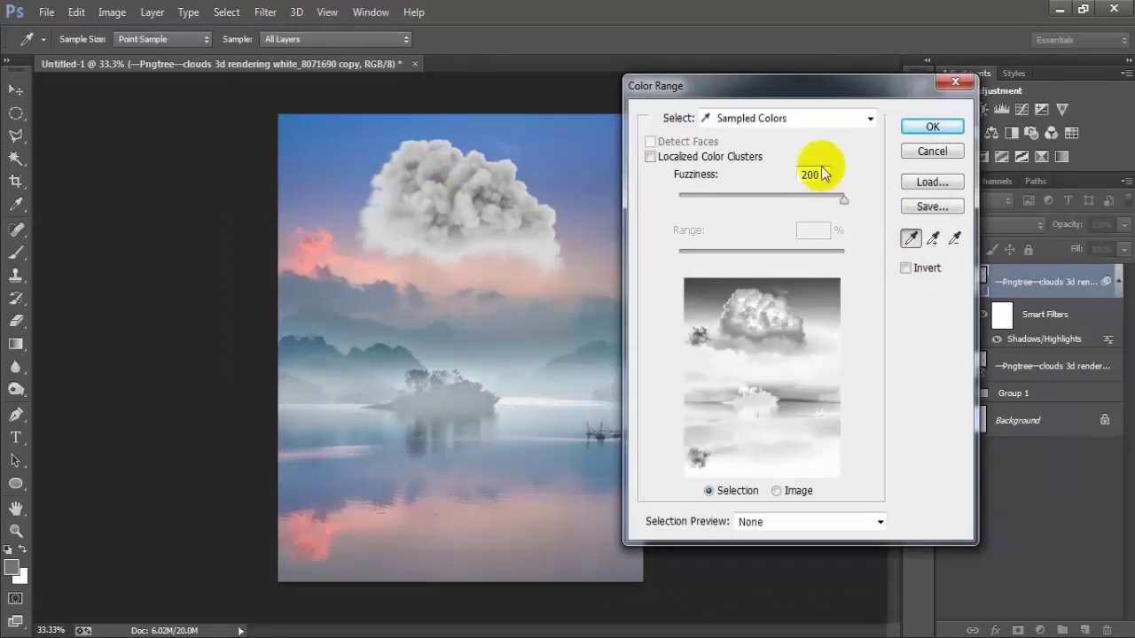
left_click(931, 127)
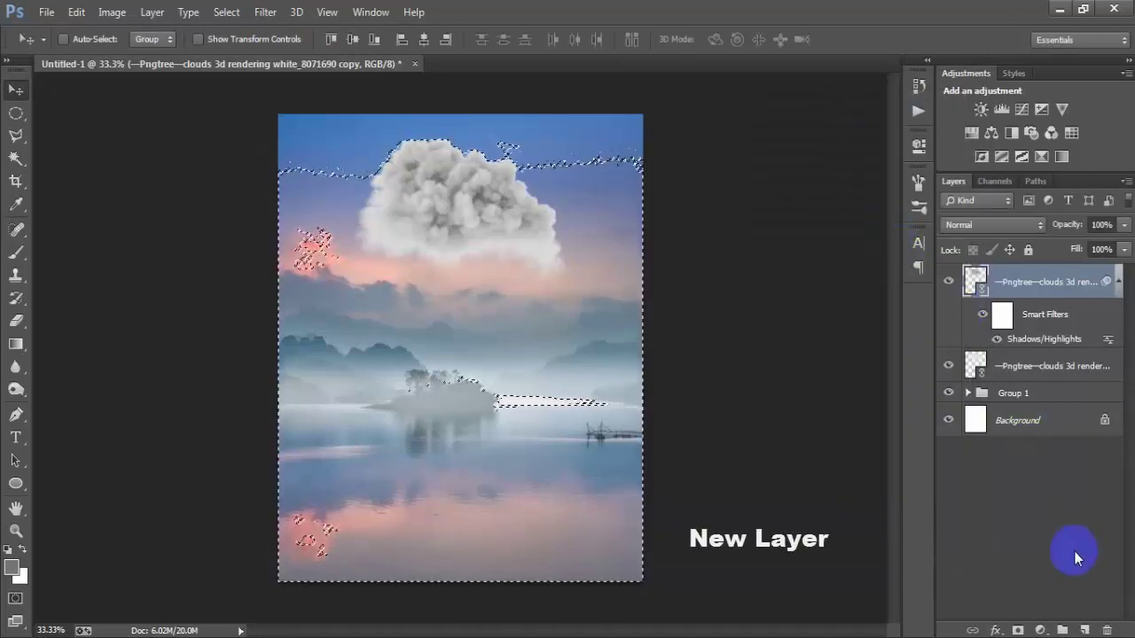
Step: Add a new layer on top and set up the Brush tool with foreground colour CE774E
left_click(1085, 630)
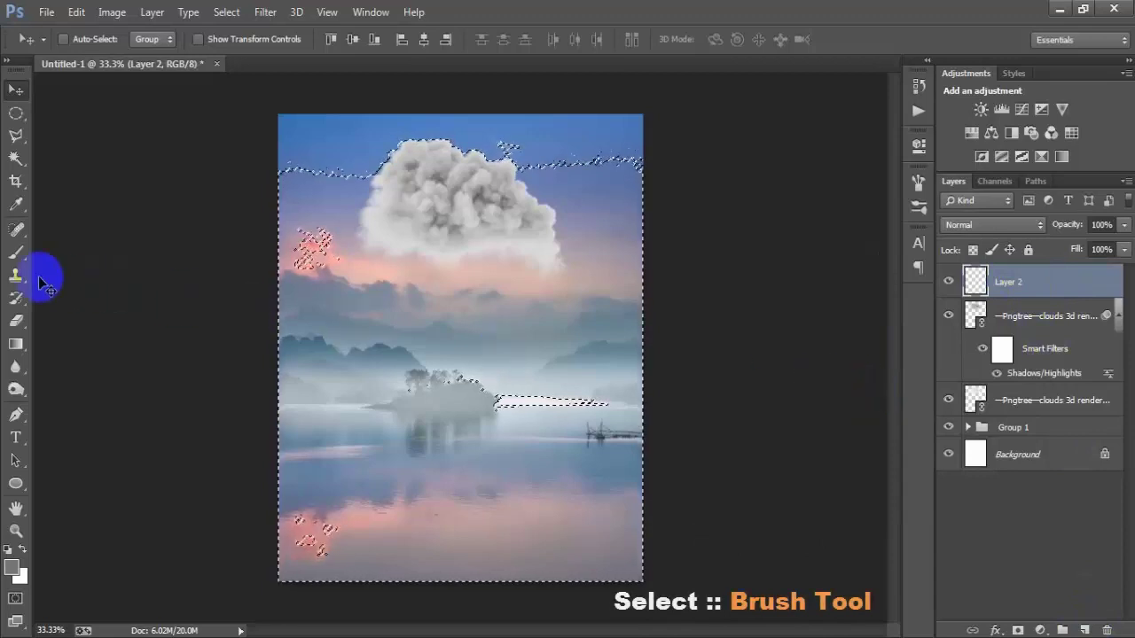
left_click(16, 256)
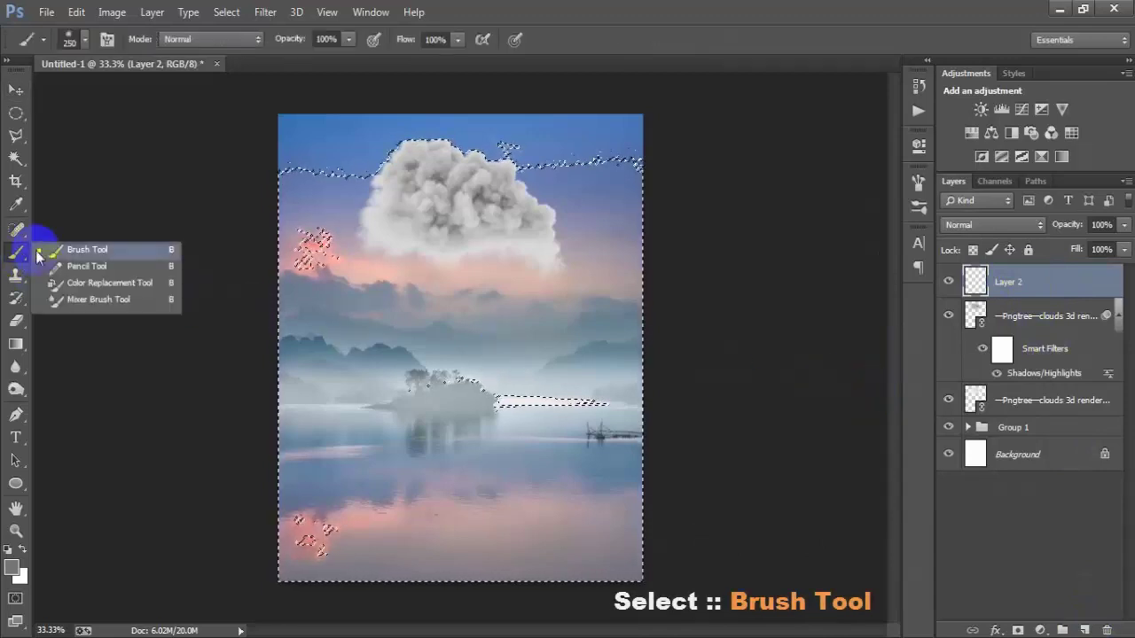
left_click(87, 252)
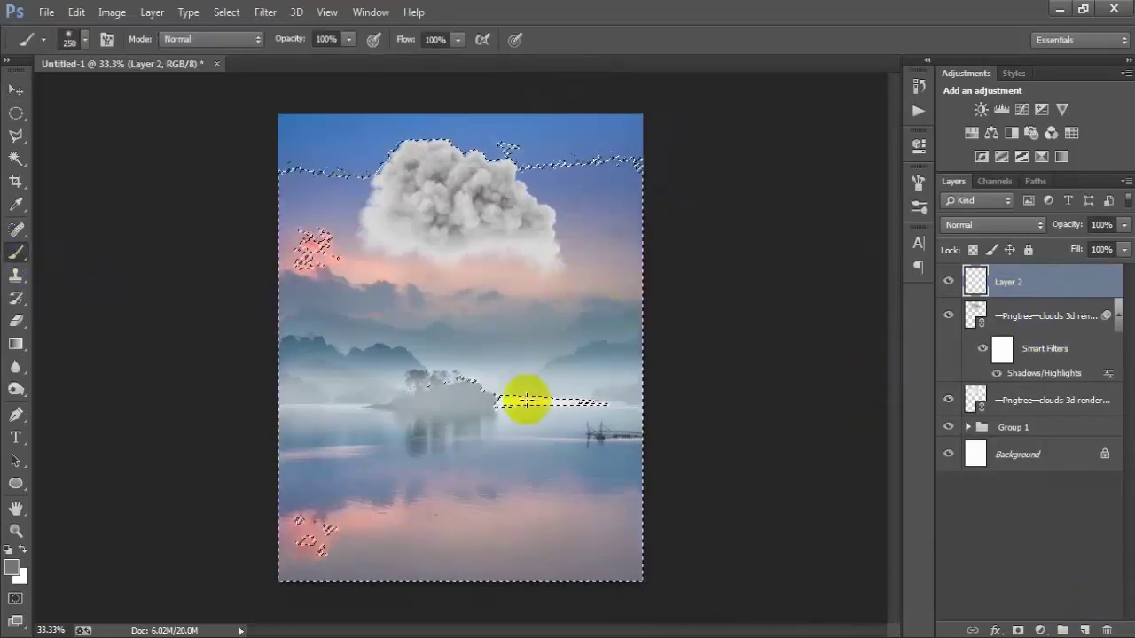
left_click(15, 567)
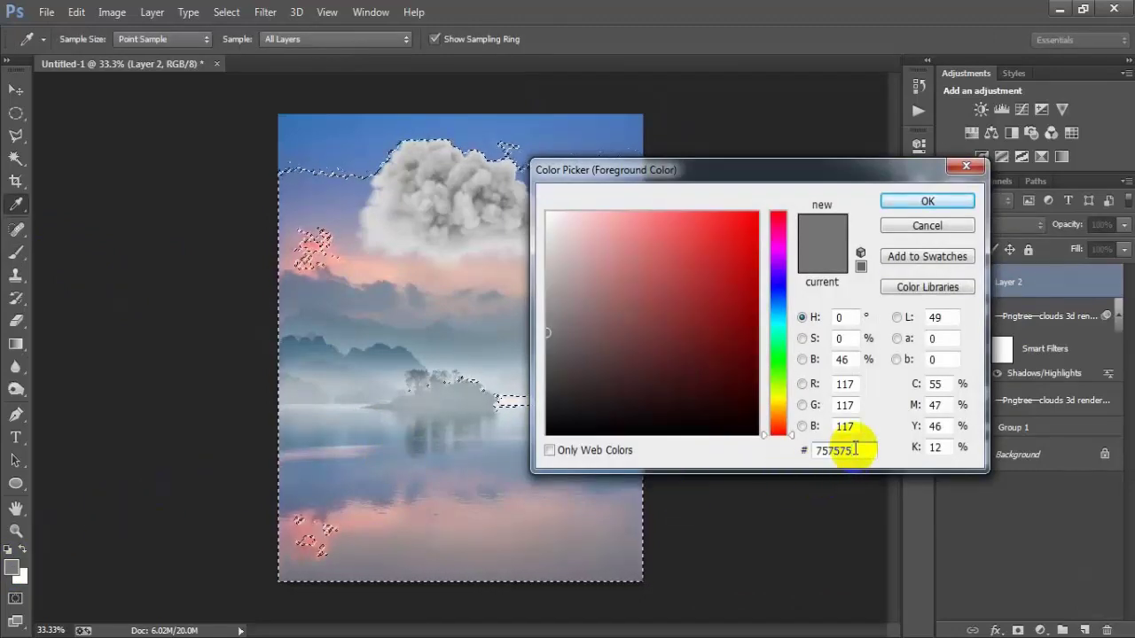
left_click_drag(856, 451, 805, 451)
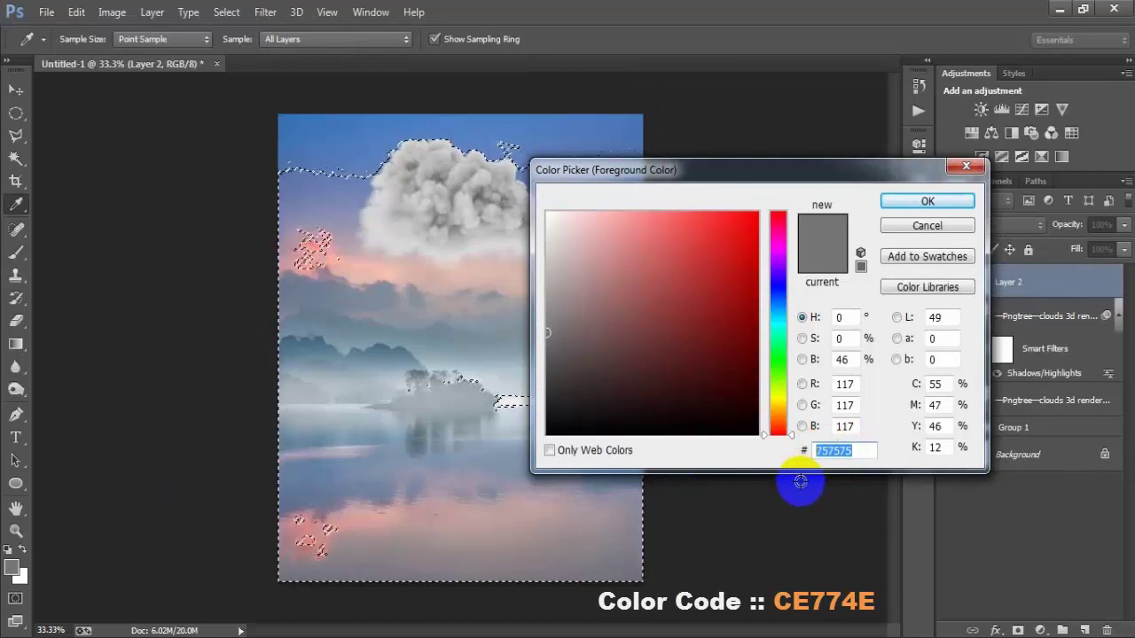
type("CE774E")
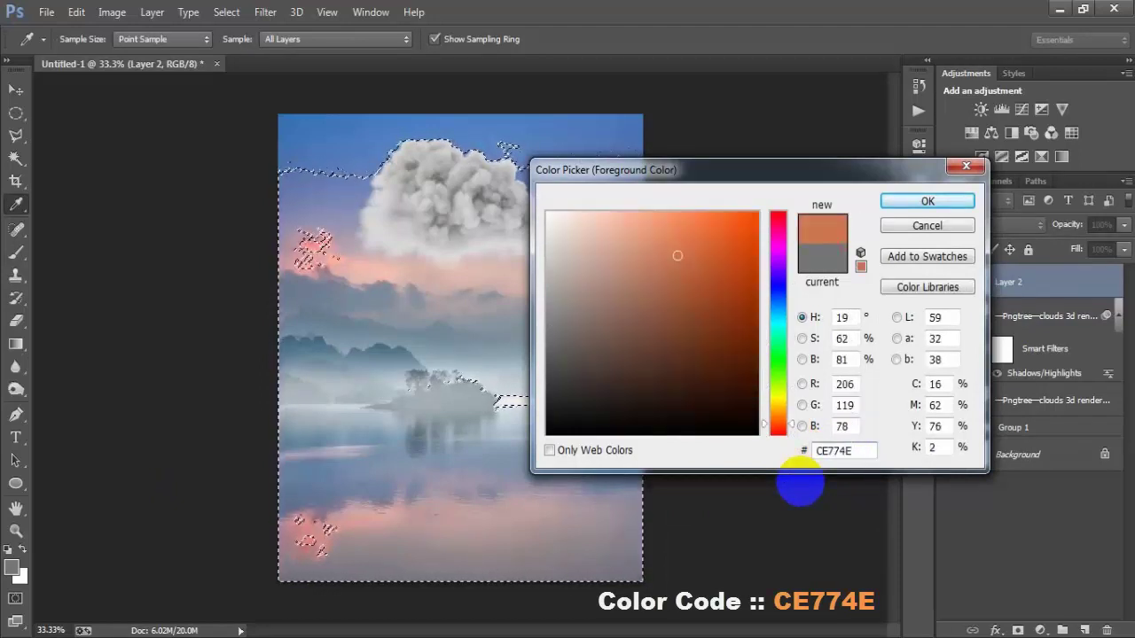
left_click_drag(861, 451, 793, 449)
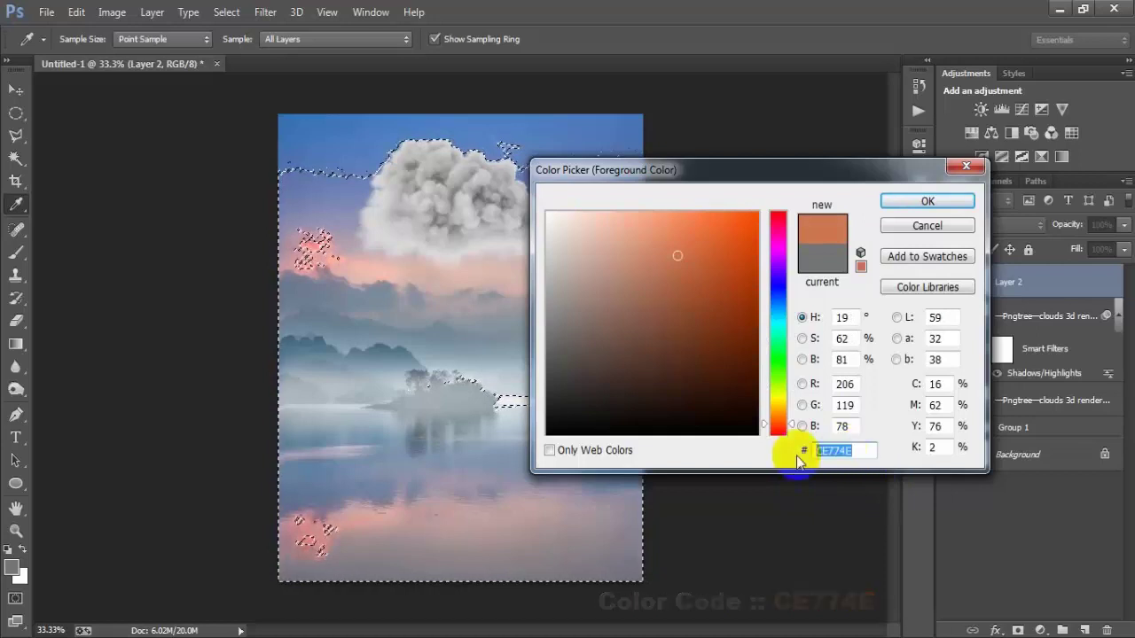
left_click(889, 209)
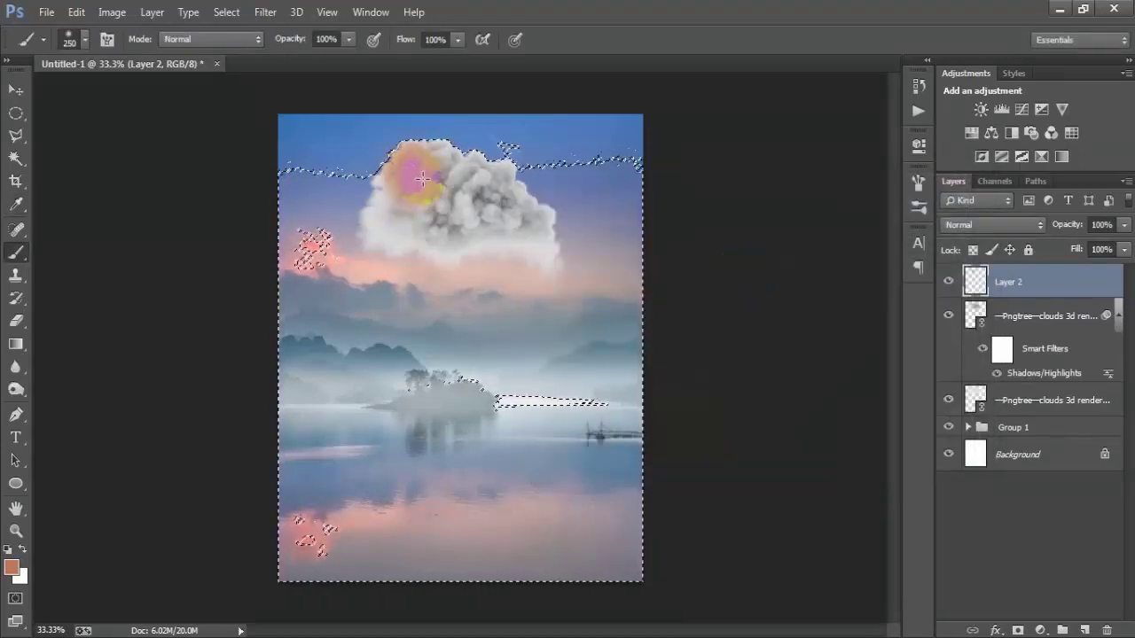
Step: Paint orange glow patches across the cloud within the selection, deselect, and toggle the painted layer's visibility to compare
mouse_move(438, 178)
left_mouse_down()
mouse_move(483, 202)
mouse_move(458, 225)
mouse_move(440, 223)
mouse_move(454, 232)
mouse_move(506, 232)
left_mouse_up()
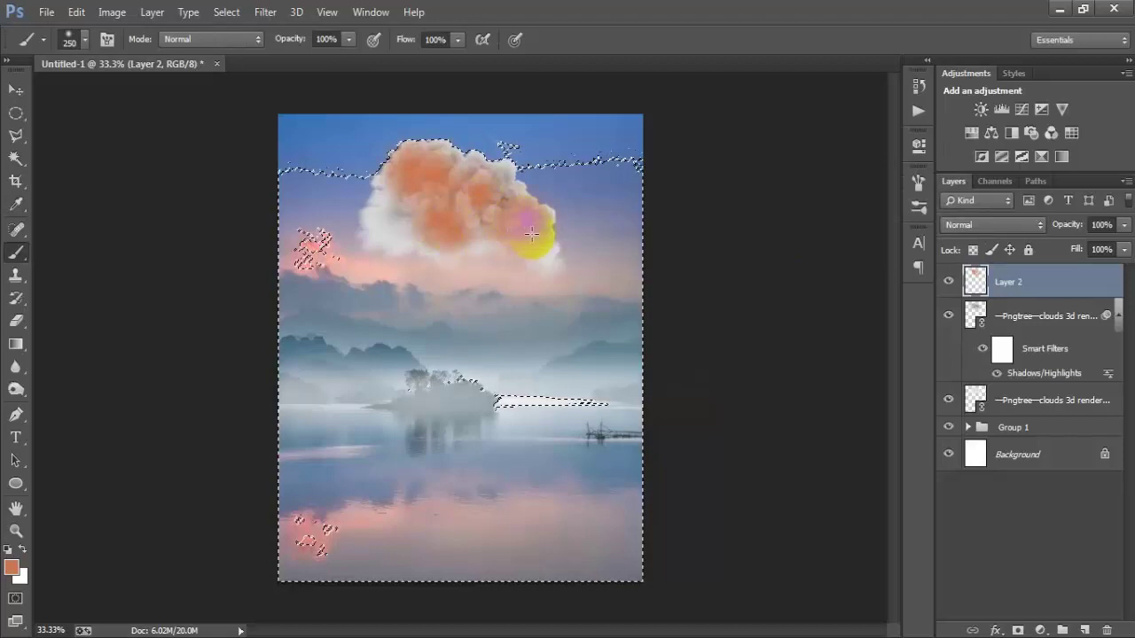
left_click(16, 90)
key("ctrl+d")
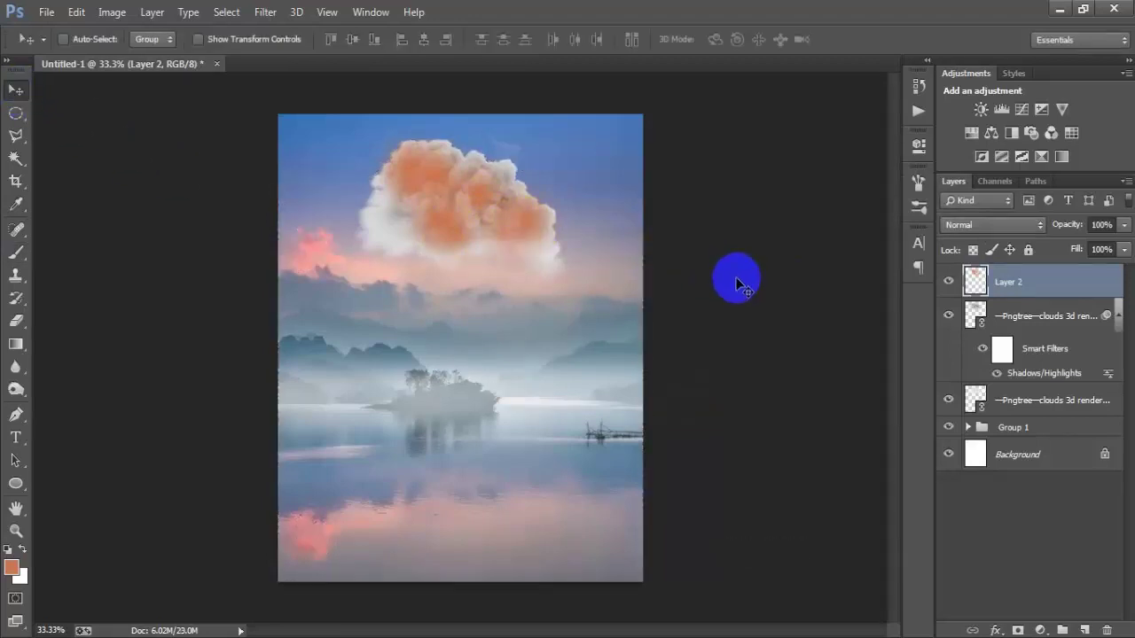
left_click(949, 281)
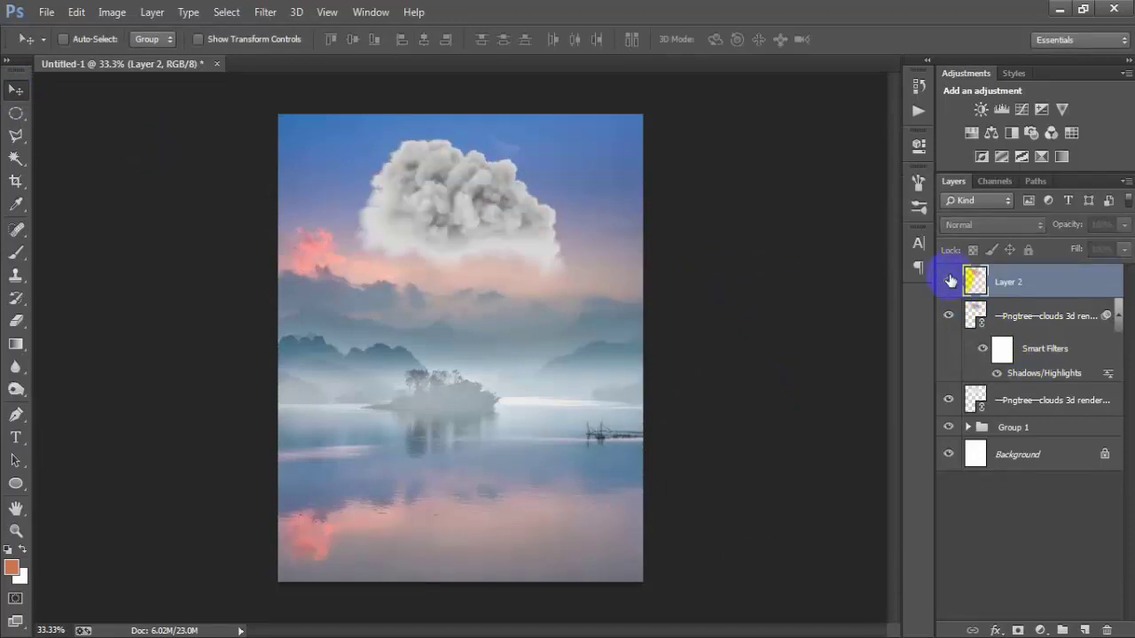
left_click(949, 281)
left_click(949, 281)
left_click(949, 281)
Step: Duplicate the orange paint layer and set the copy to Color Dodge blending at 70% opacity
key("ctrl+j")
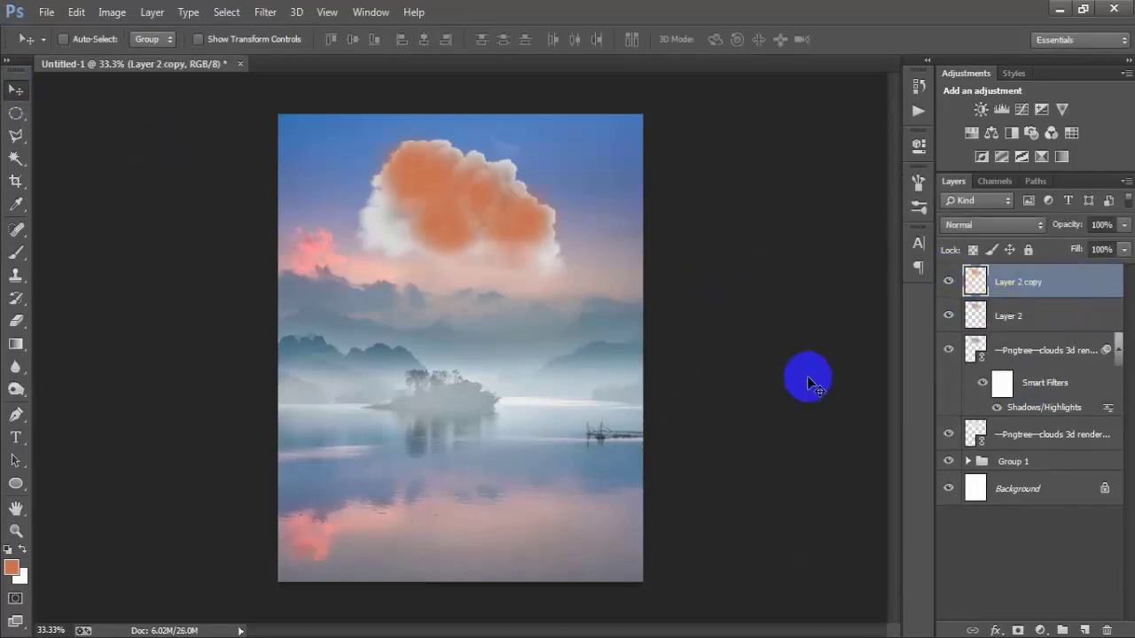
left_click(986, 224)
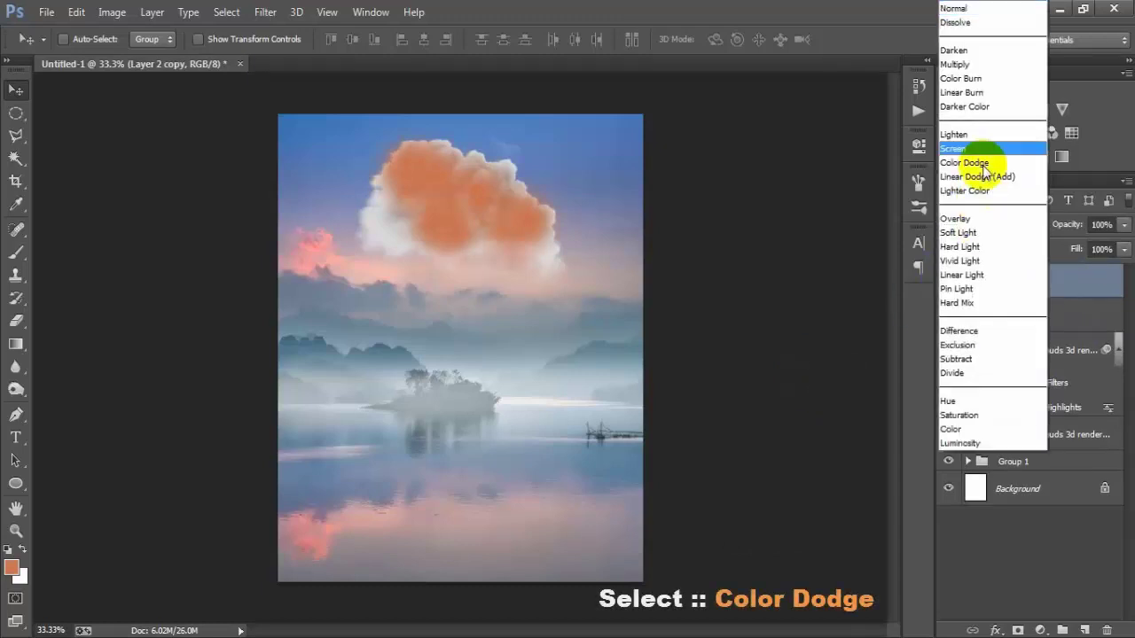
left_click(975, 165)
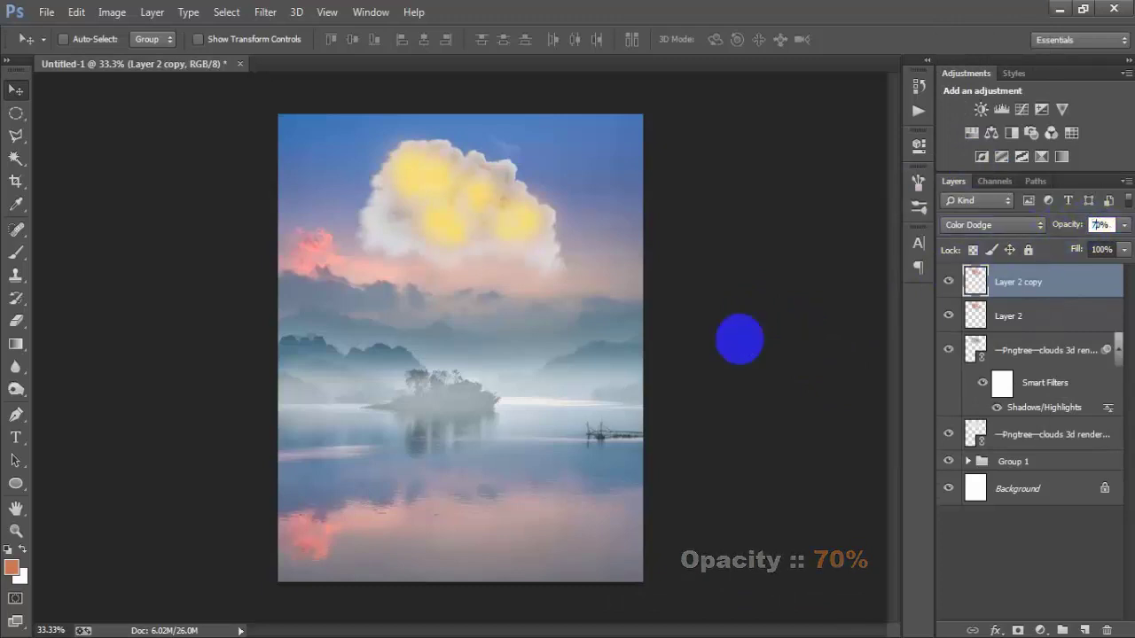
type("70")
key("Return")
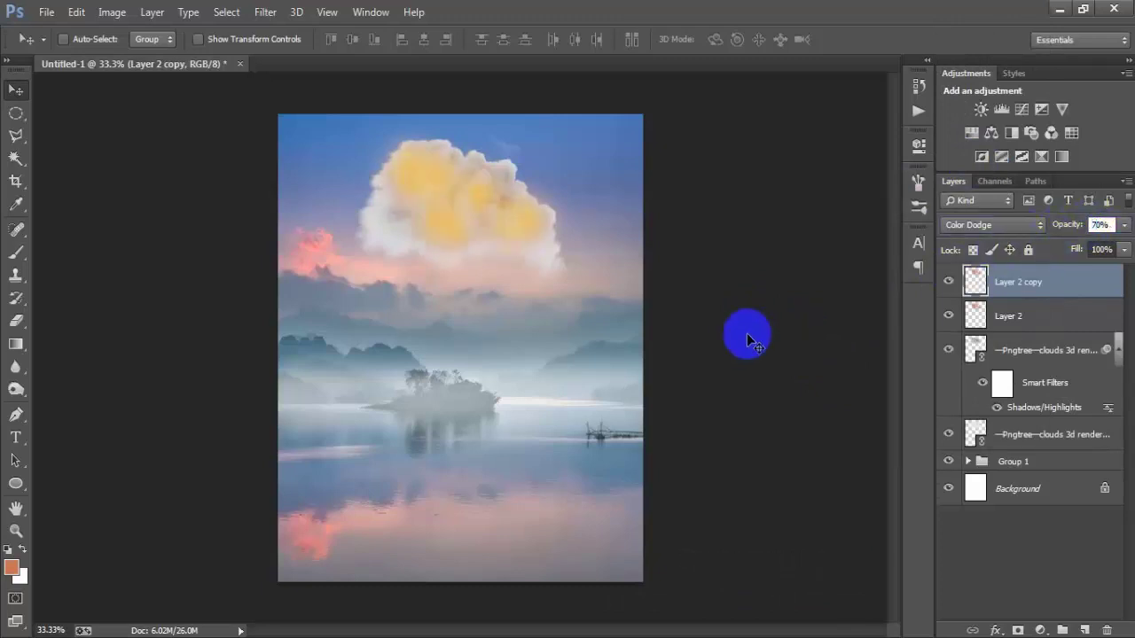
left_click(526, 459)
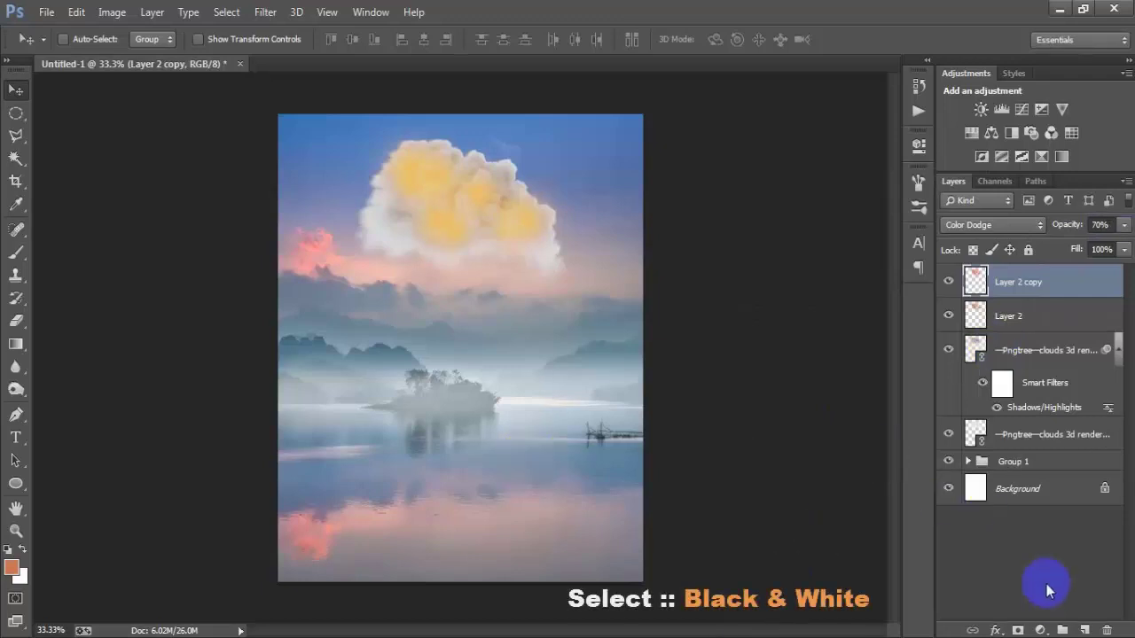
Step: Add a Black & White adjustment layer on top with Reds at 56 and Yellows at 165
left_click(1042, 629)
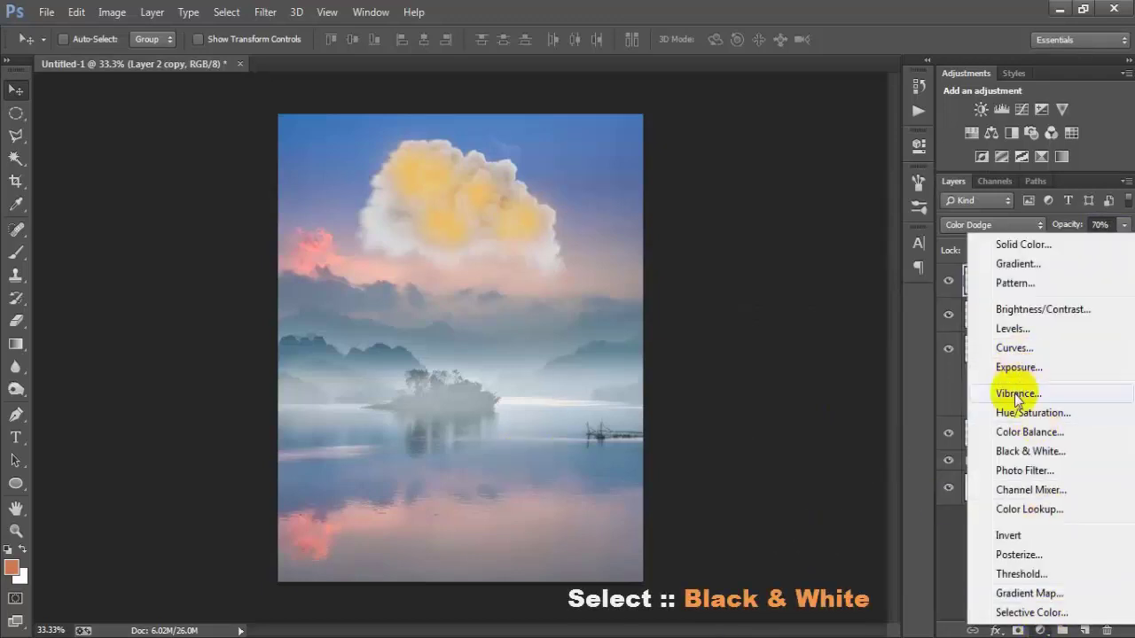
left_click(1006, 453)
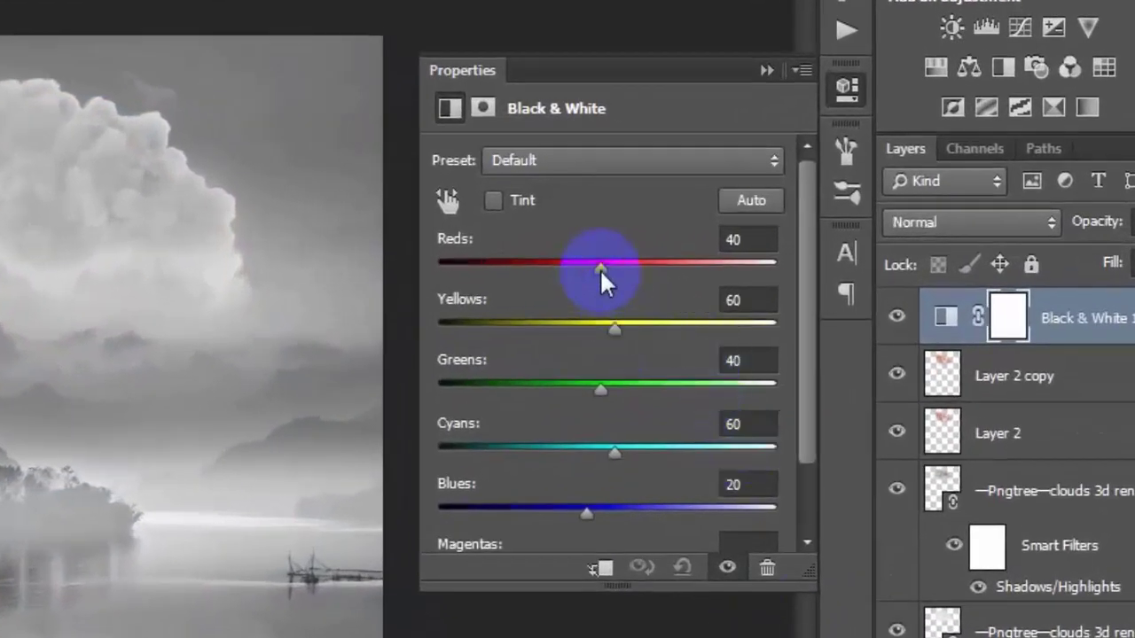
left_click(755, 240)
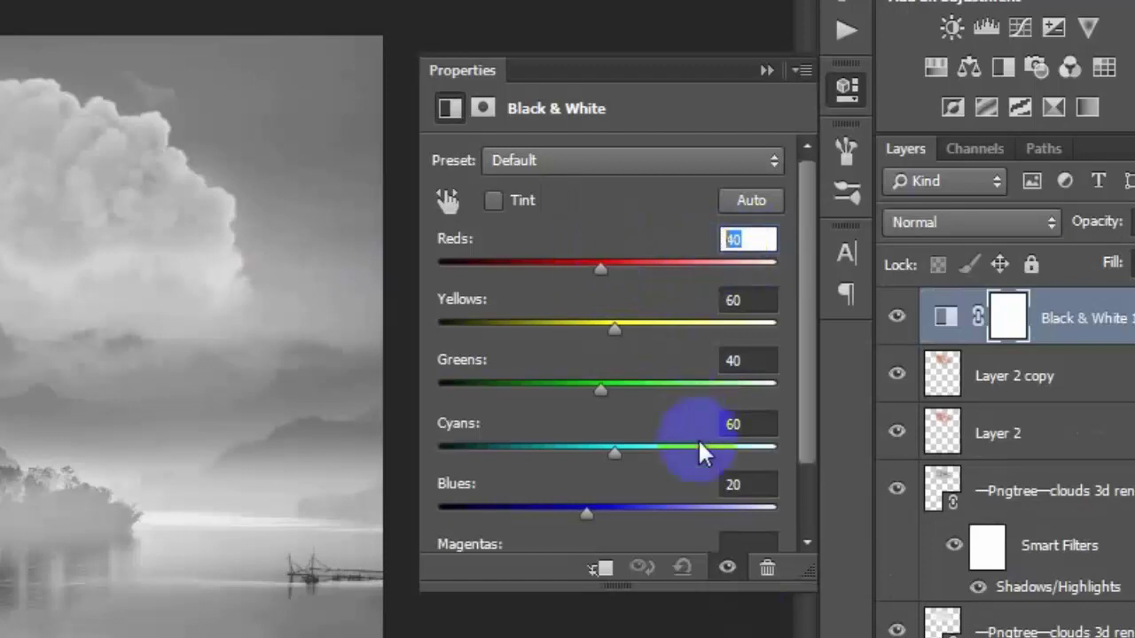
type("56")
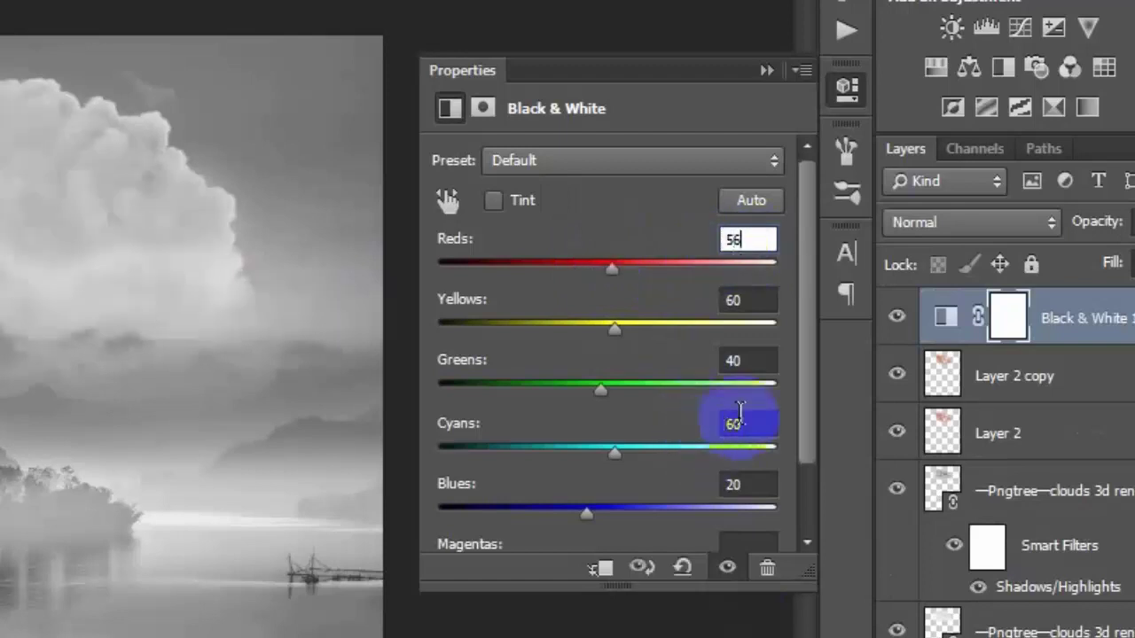
left_click(745, 301)
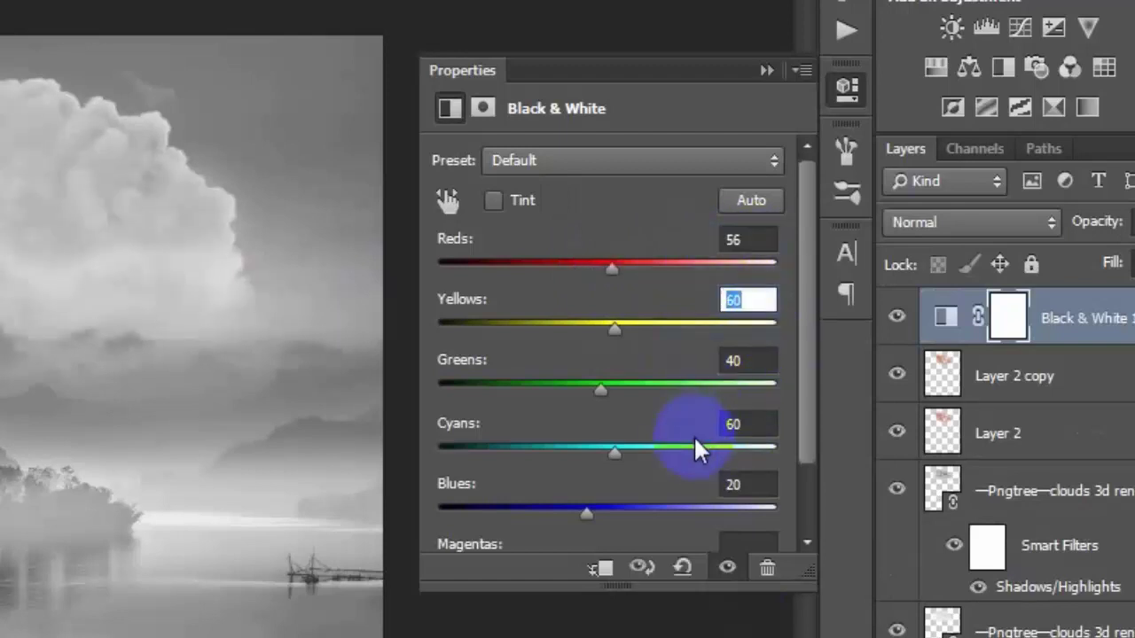
type("165")
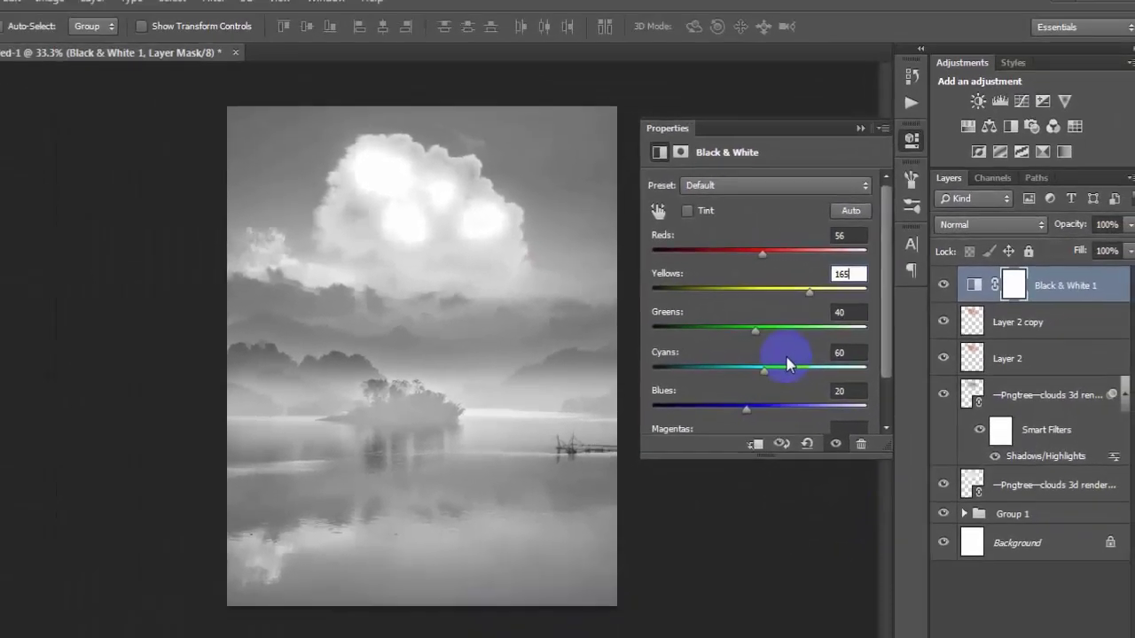
left_click(841, 234)
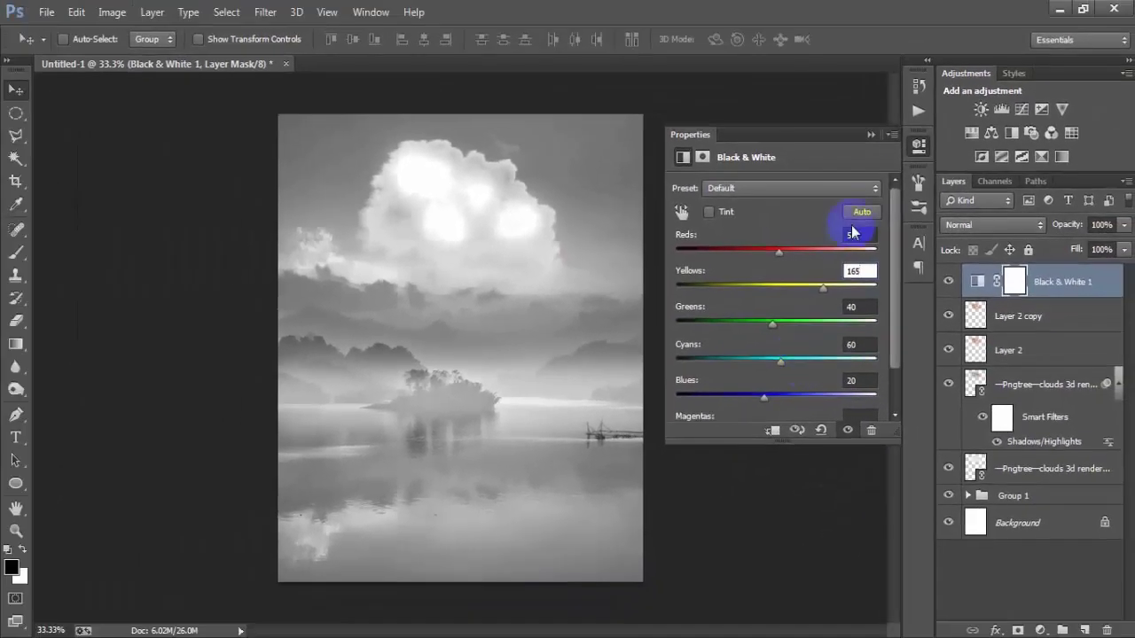
left_click(872, 135)
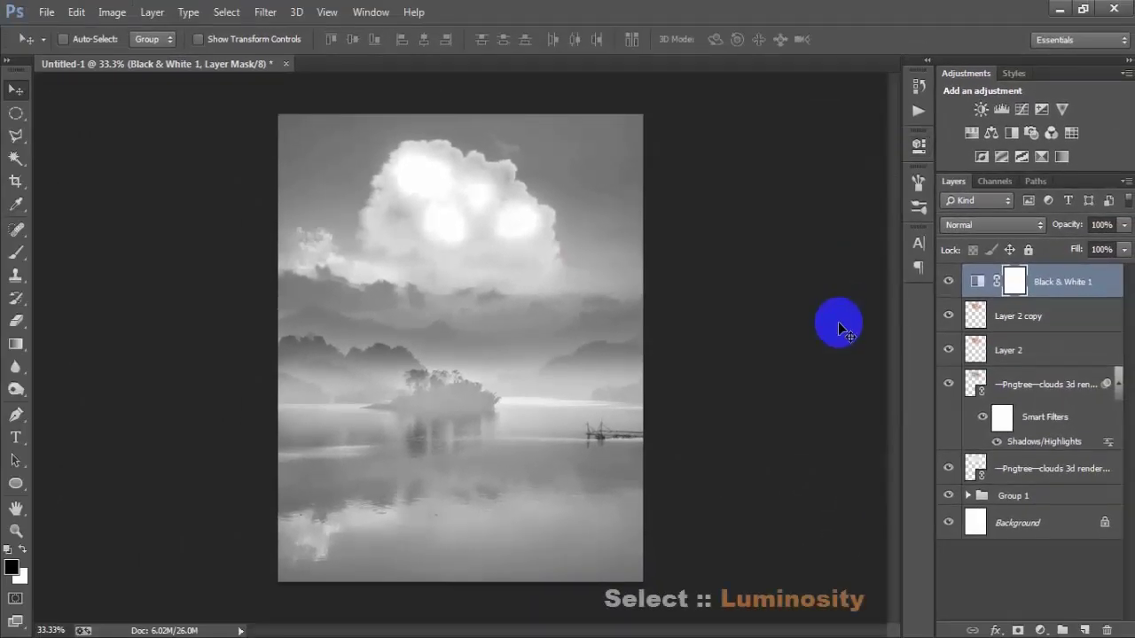
Step: Set the Black & White adjustment layer's blend mode to Luminosity and invert its mask to black
left_click_drag(975, 225, 963, 443)
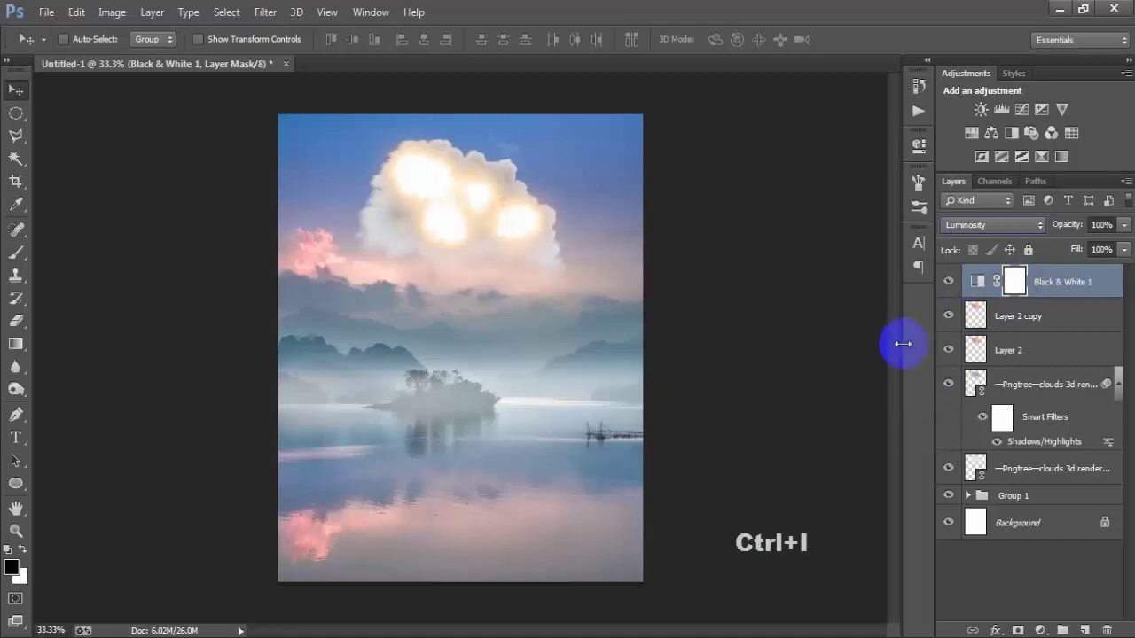
key("ctrl+i")
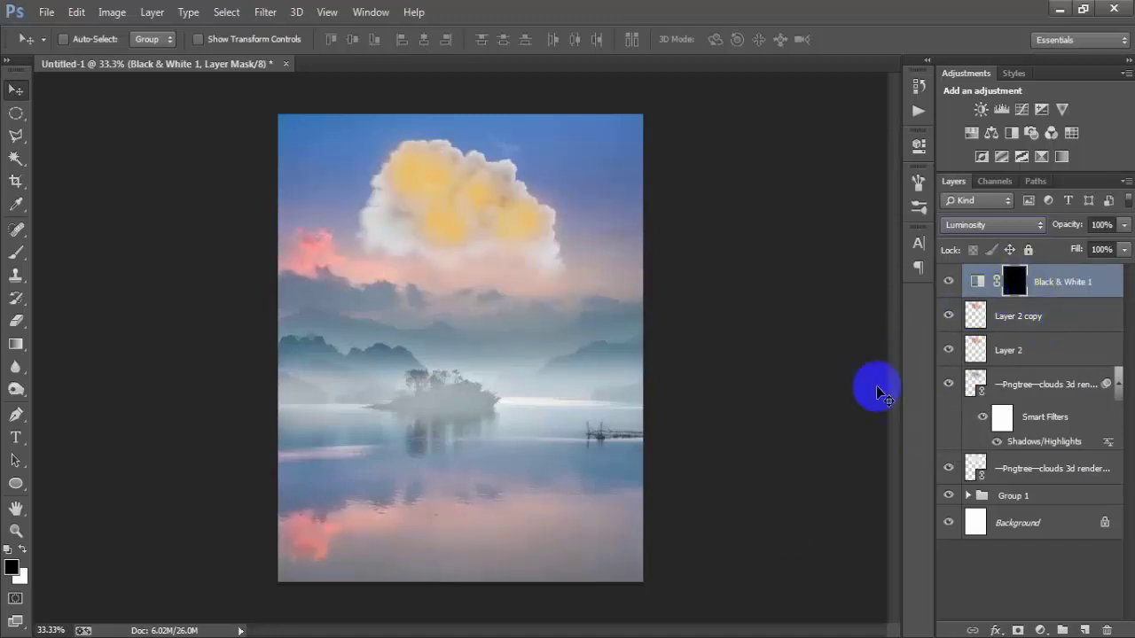
Step: Set up a soft round brush at 111 px and 0% hardness with white as the foreground colour for the adjustment's mask
left_click_drag(15, 252, 73, 256)
right_click(403, 249)
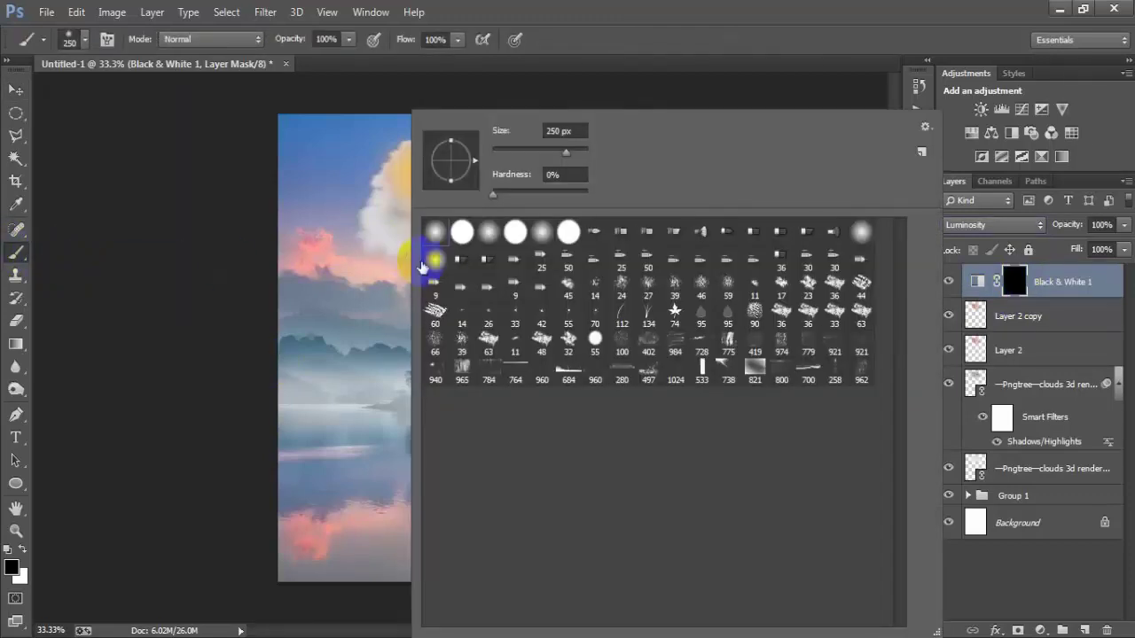
left_click(590, 55)
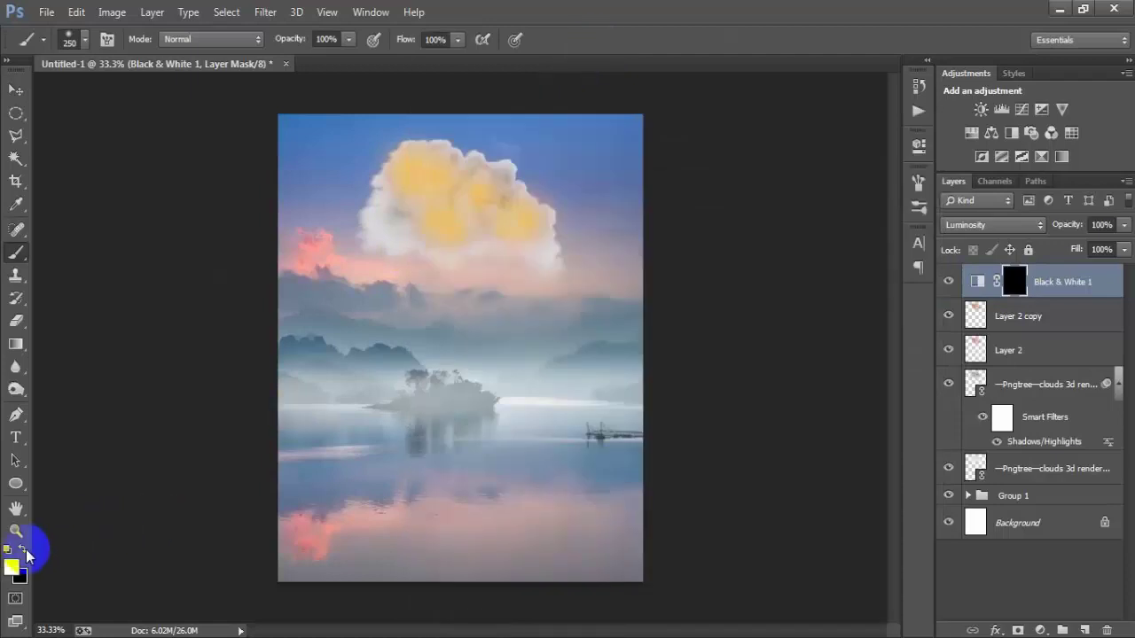
key("d")
mouse_move(362, 263)
left_mouse_down()
mouse_move(396, 187)
mouse_move(432, 177)
left_mouse_up()
right_click(494, 185)
left_click(632, 175)
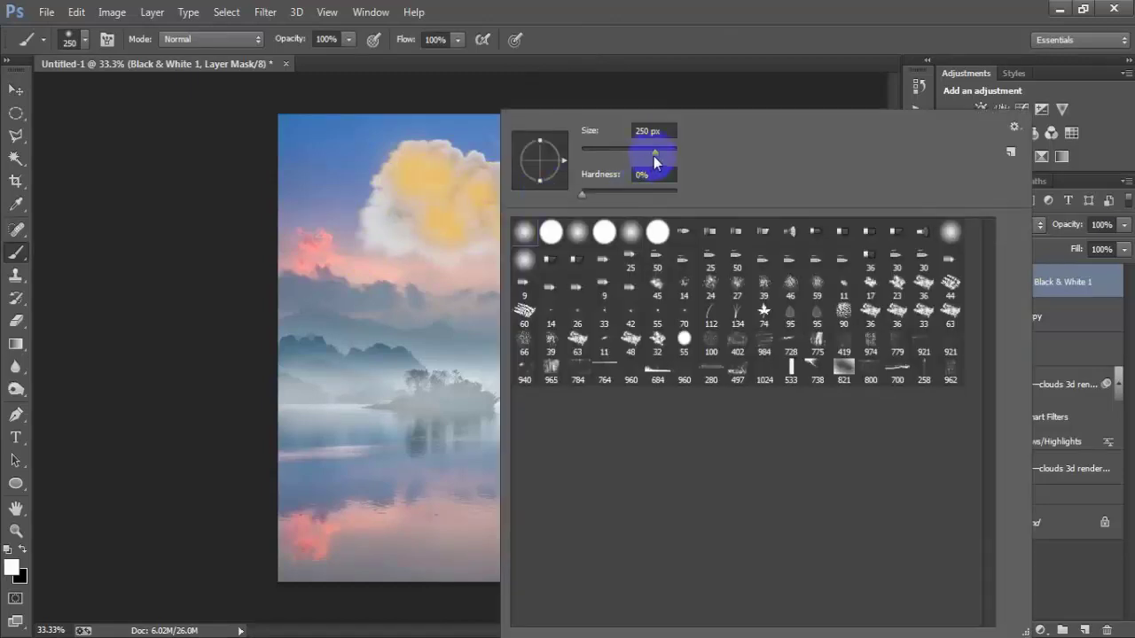
left_click(618, 80)
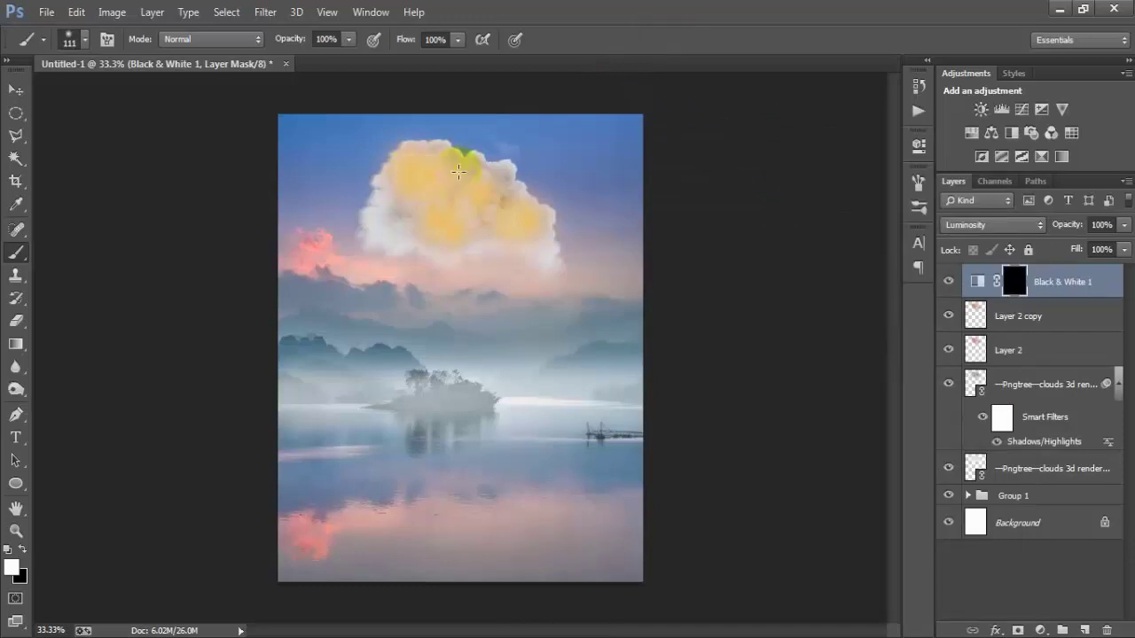
Step: Try painting white on the Black & White mask over the cloud's glow patches with the 111 px soft brush
right_click(463, 151)
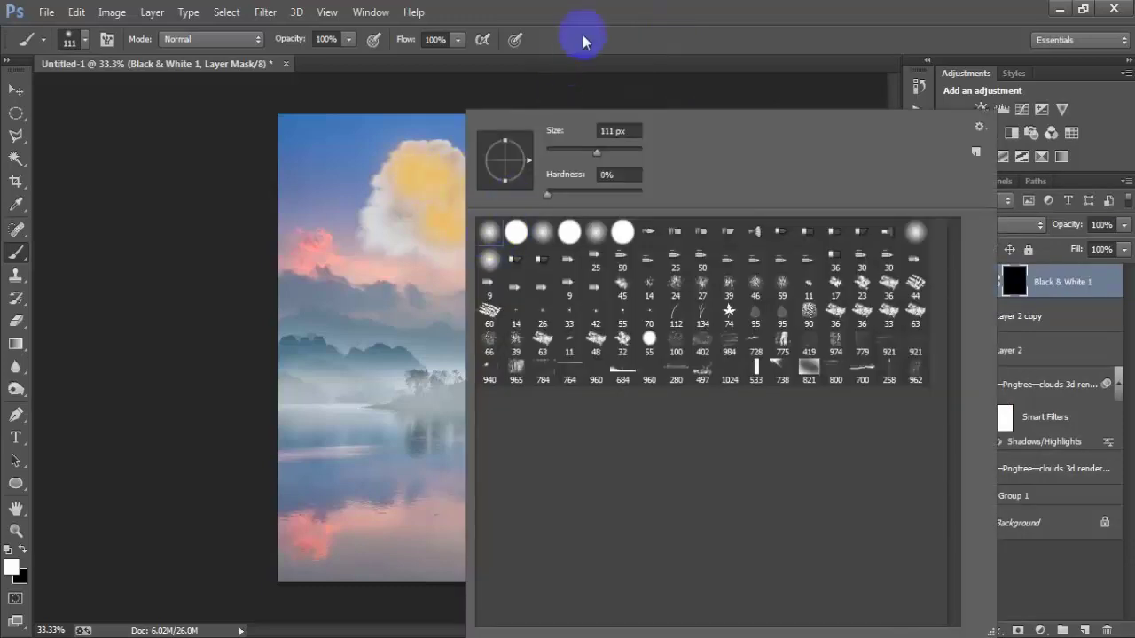
left_click(401, 194)
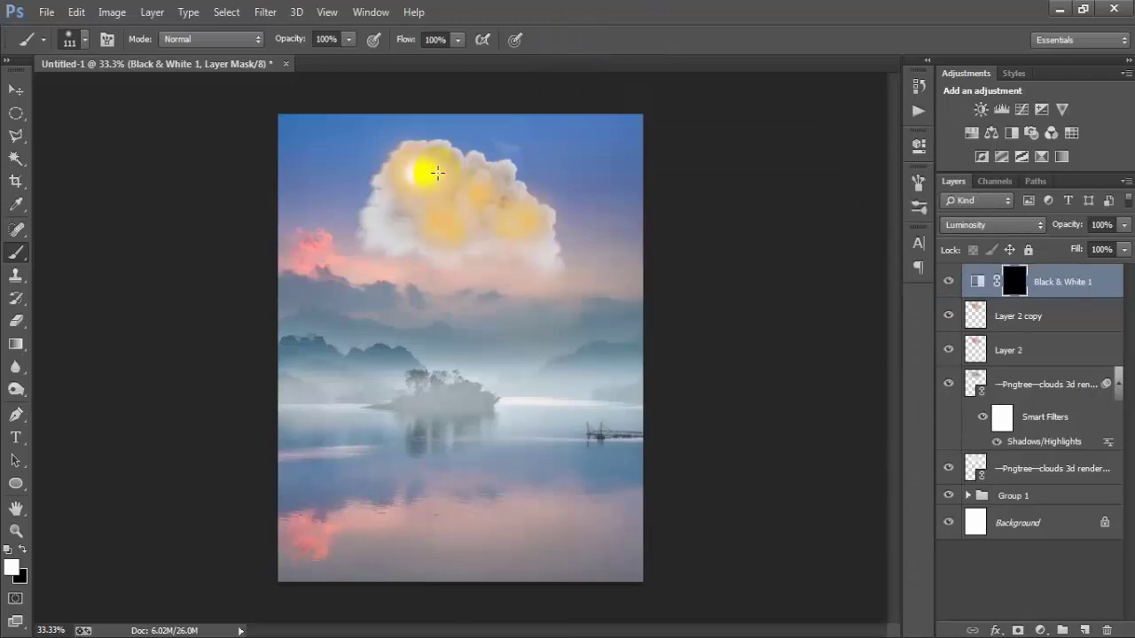
left_click_drag(438, 172, 449, 228)
key("ctrl+z")
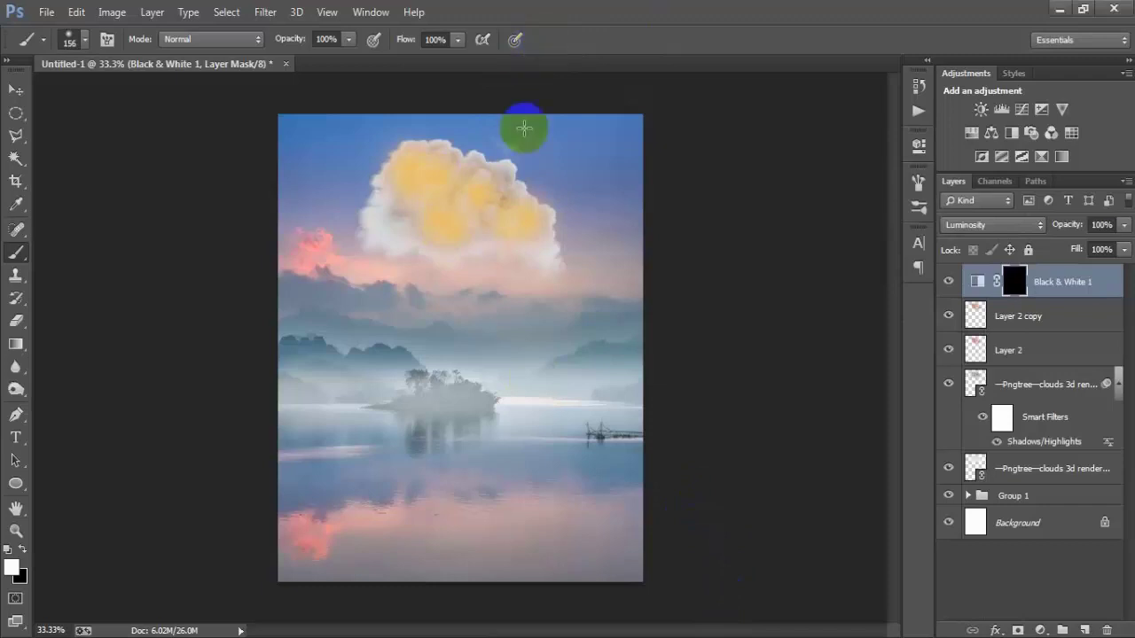
Step: Paint white on the Black & White mask over the cloud's four orange glow patches and around them with a 156 px soft brush
left_click(424, 171)
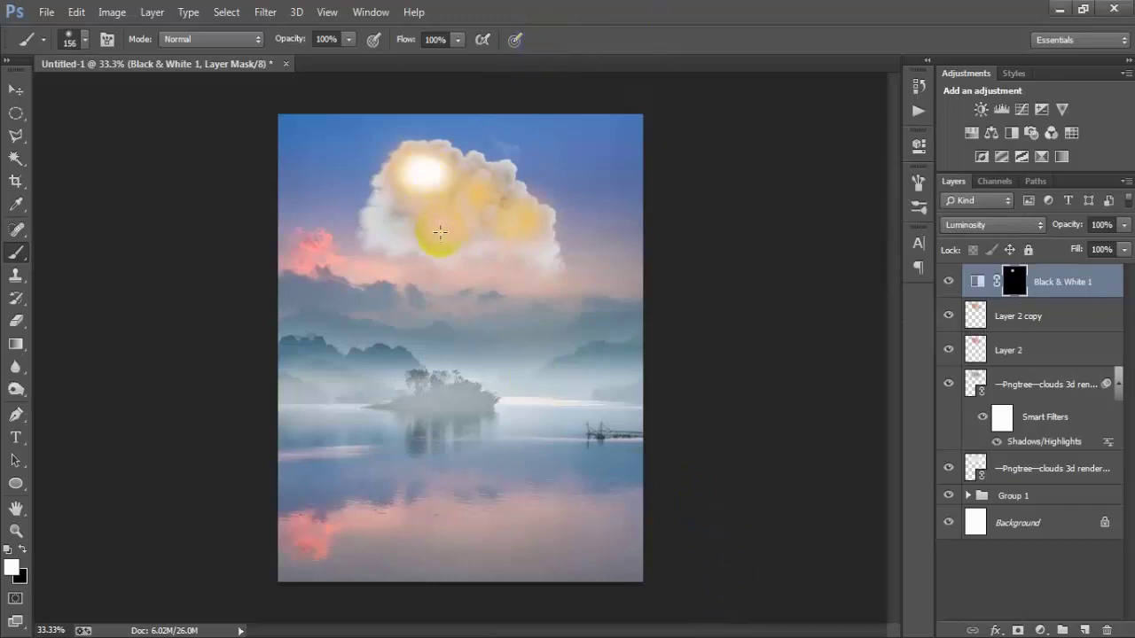
left_click(444, 225)
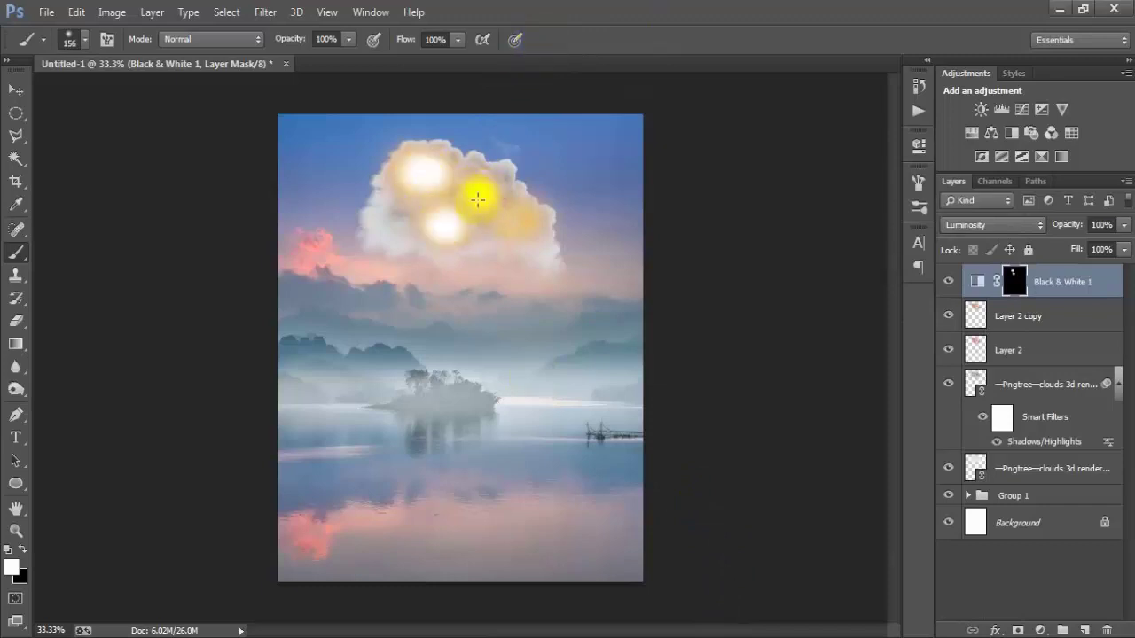
left_click(478, 199)
left_click(517, 225)
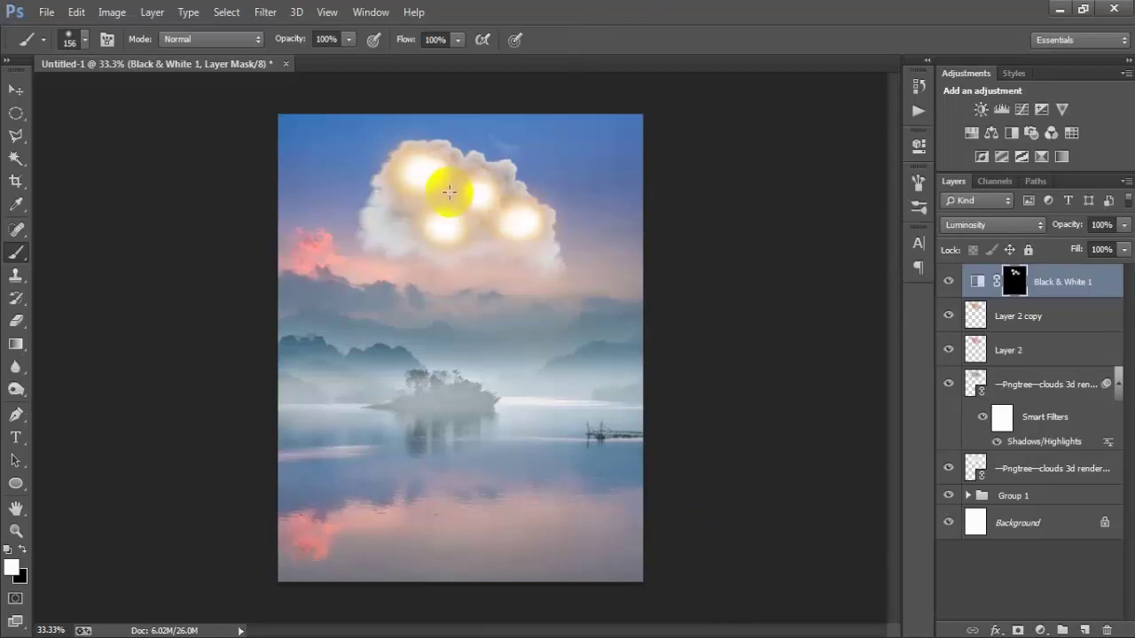
left_click(457, 183)
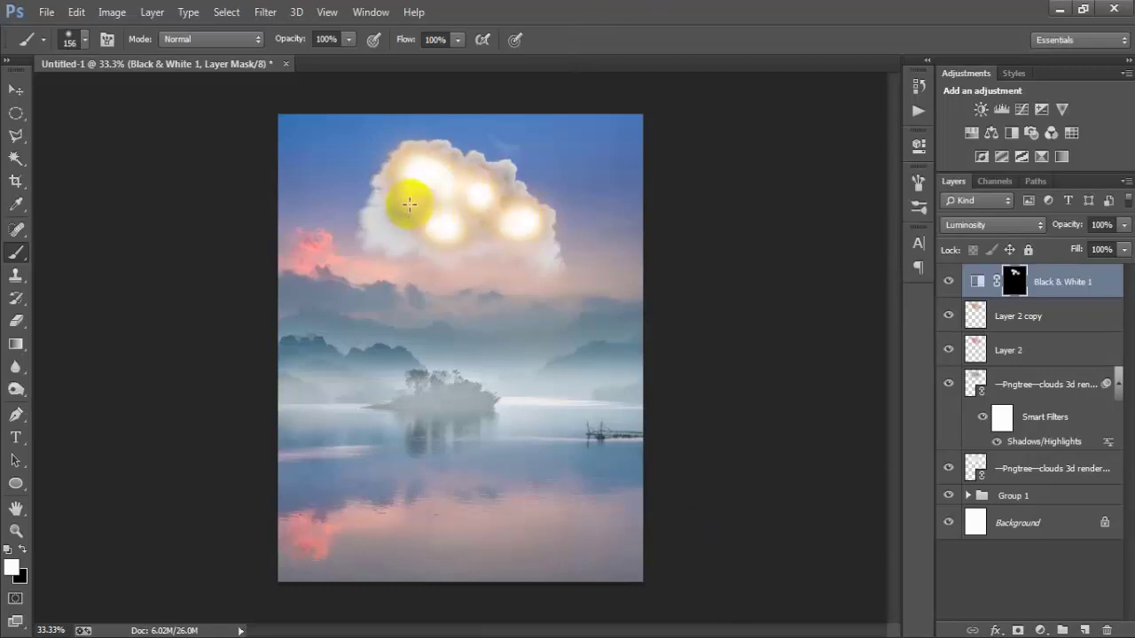
mouse_move(416, 209)
left_mouse_down()
mouse_move(482, 228)
mouse_move(510, 206)
mouse_move(492, 235)
mouse_move(460, 252)
mouse_move(427, 240)
mouse_move(444, 252)
mouse_move(535, 251)
mouse_move(545, 217)
mouse_move(513, 170)
mouse_move(439, 157)
mouse_move(441, 148)
mouse_move(460, 170)
mouse_move(475, 167)
mouse_move(435, 224)
mouse_move(409, 225)
mouse_move(388, 170)
mouse_move(399, 152)
mouse_move(342, 246)
mouse_move(420, 293)
mouse_move(367, 246)
left_mouse_up()
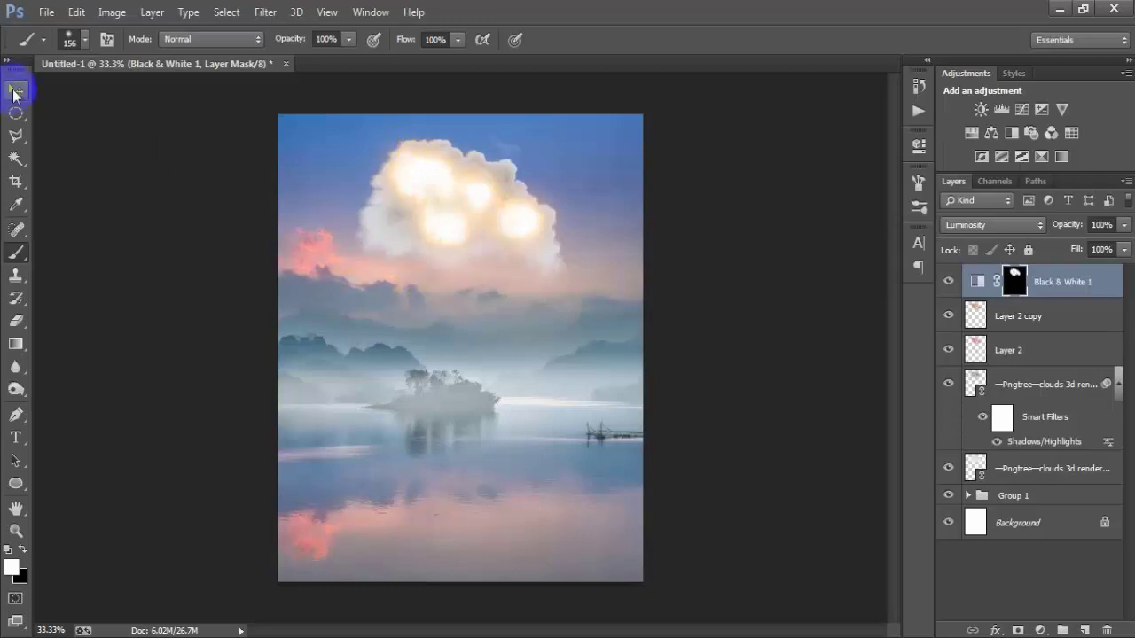
left_click(16, 92)
left_click(17, 550)
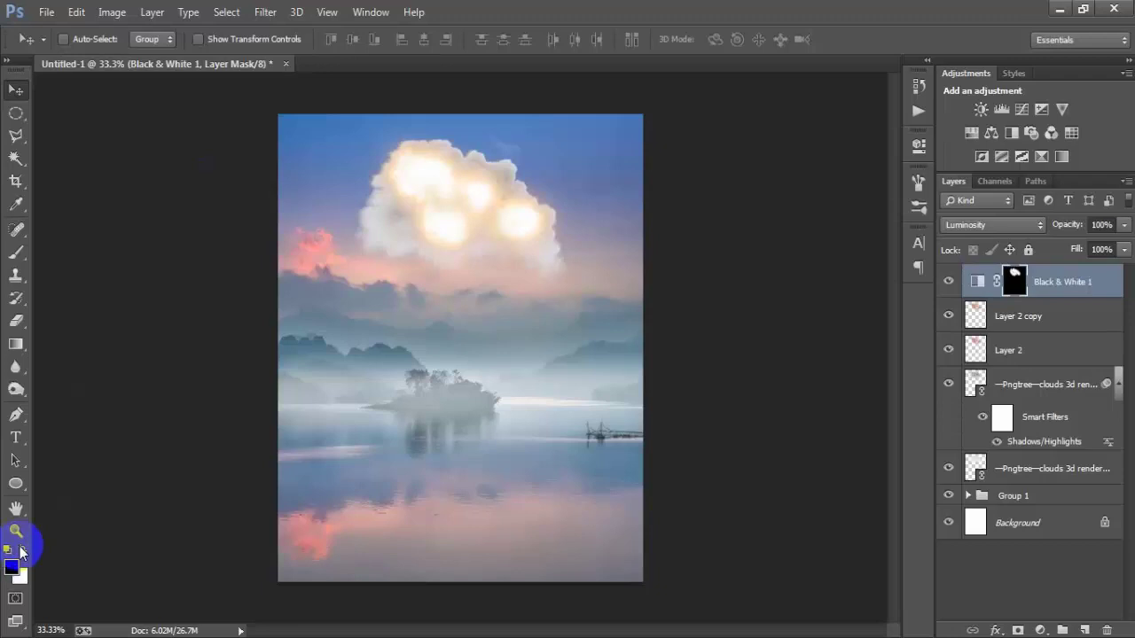
left_click(10, 550)
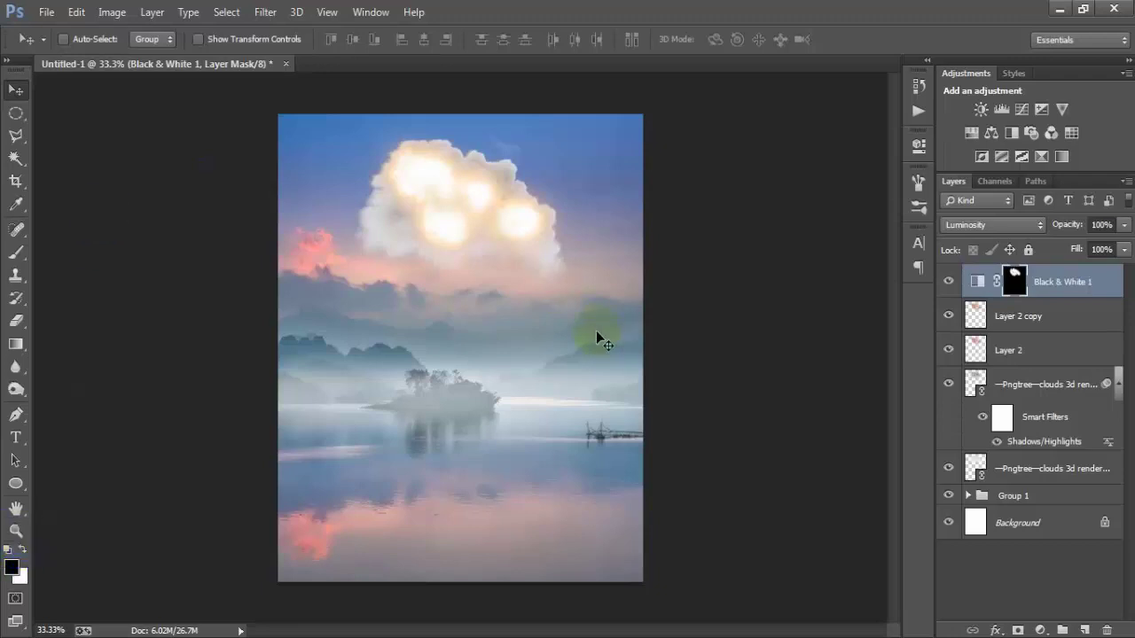
Step: Group the Black & White adjustment, both orange paint layers and both cloud layers, and toggle the group's visibility to compare
left_click(1040, 468, "shift")
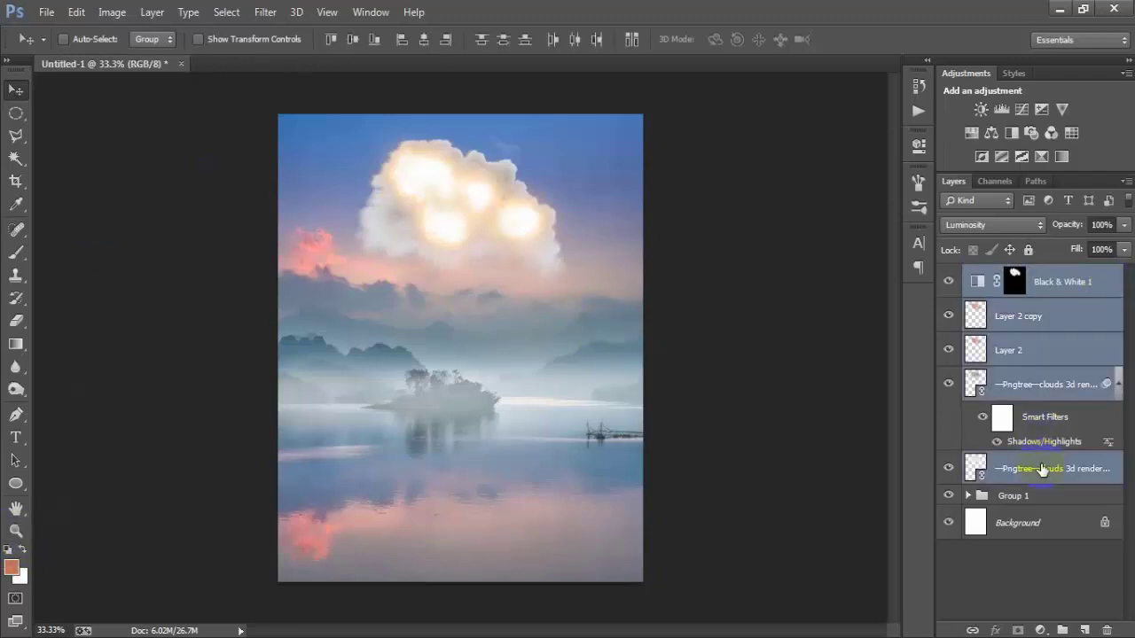
key("ctrl+g")
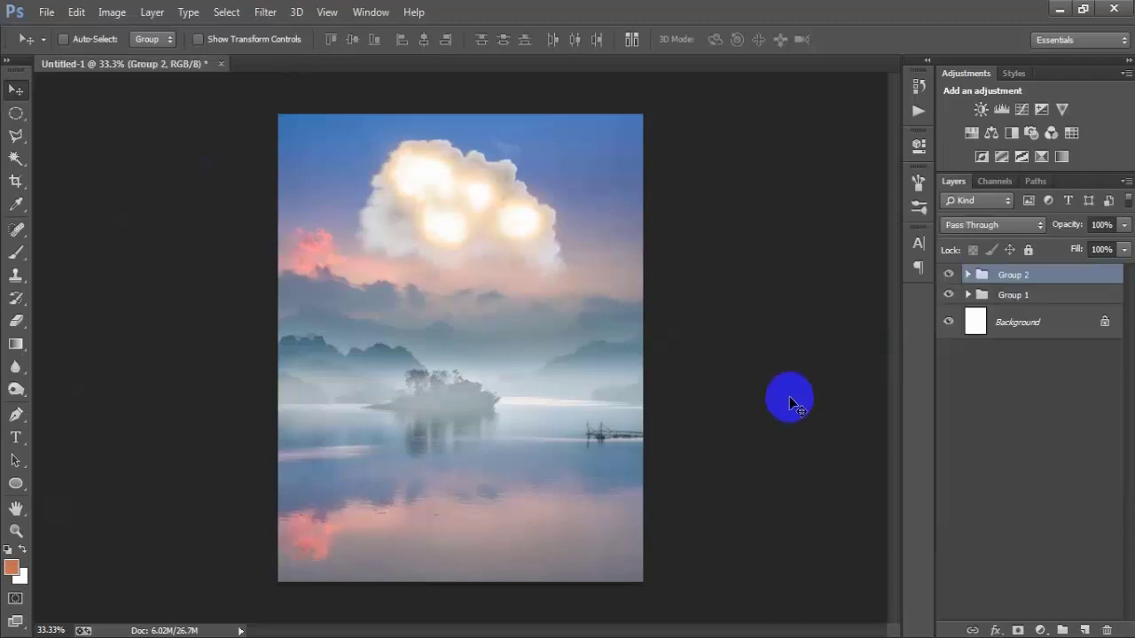
left_click(948, 276)
left_click(951, 277)
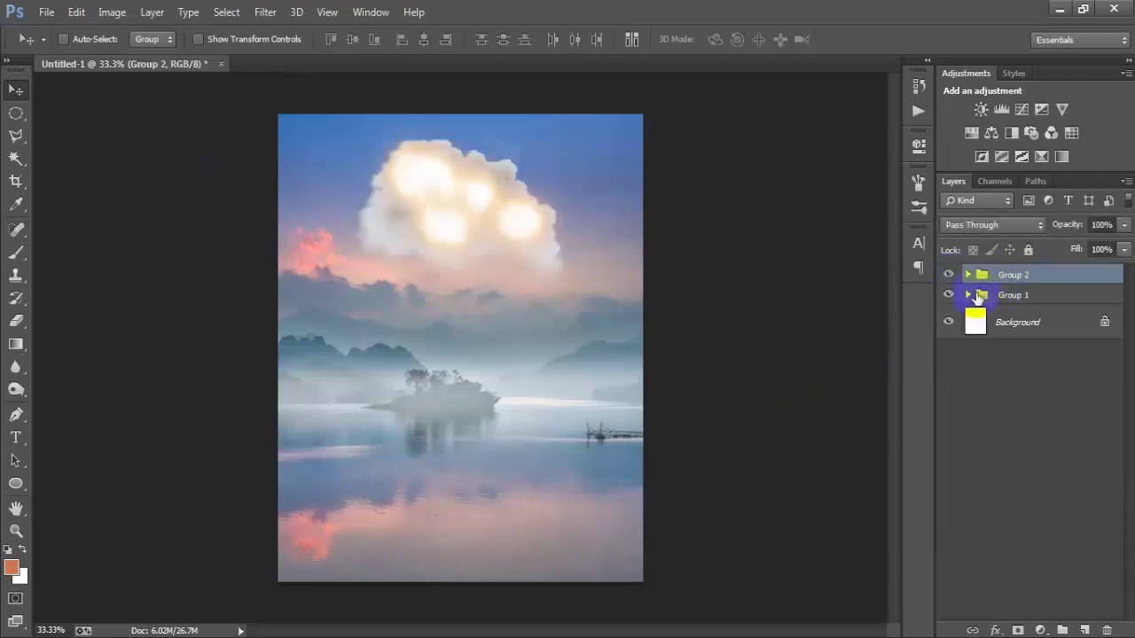
Step: Place the linked cut-out image of the girl on a log swing, scale it to about 28%, and move it down below the cloud
left_click(46, 12)
left_click(114, 276)
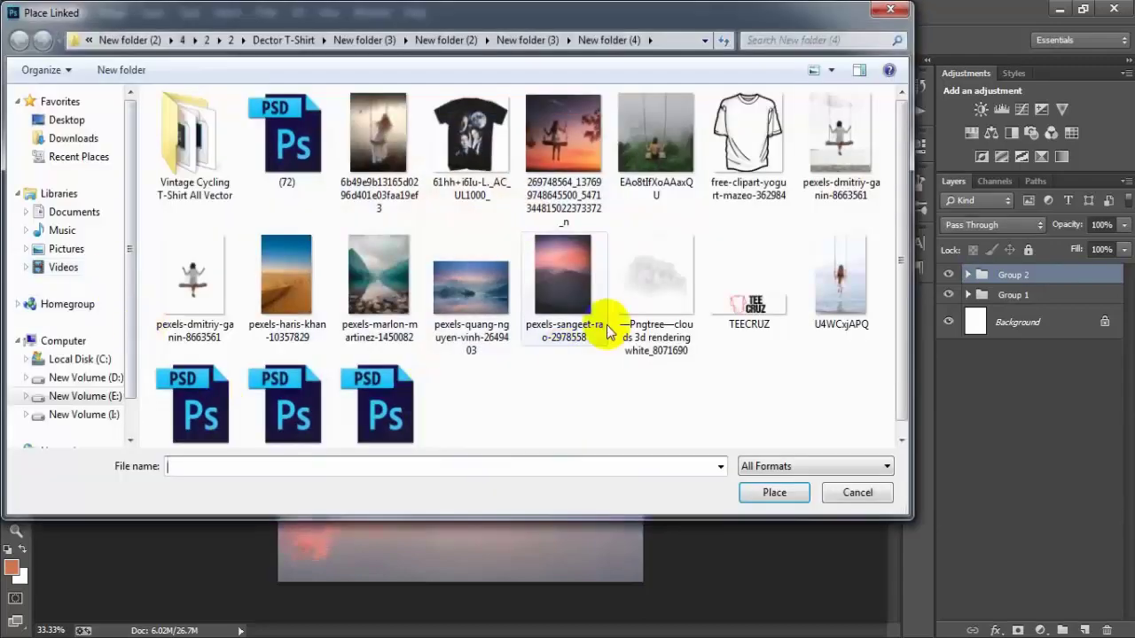
left_click(194, 282)
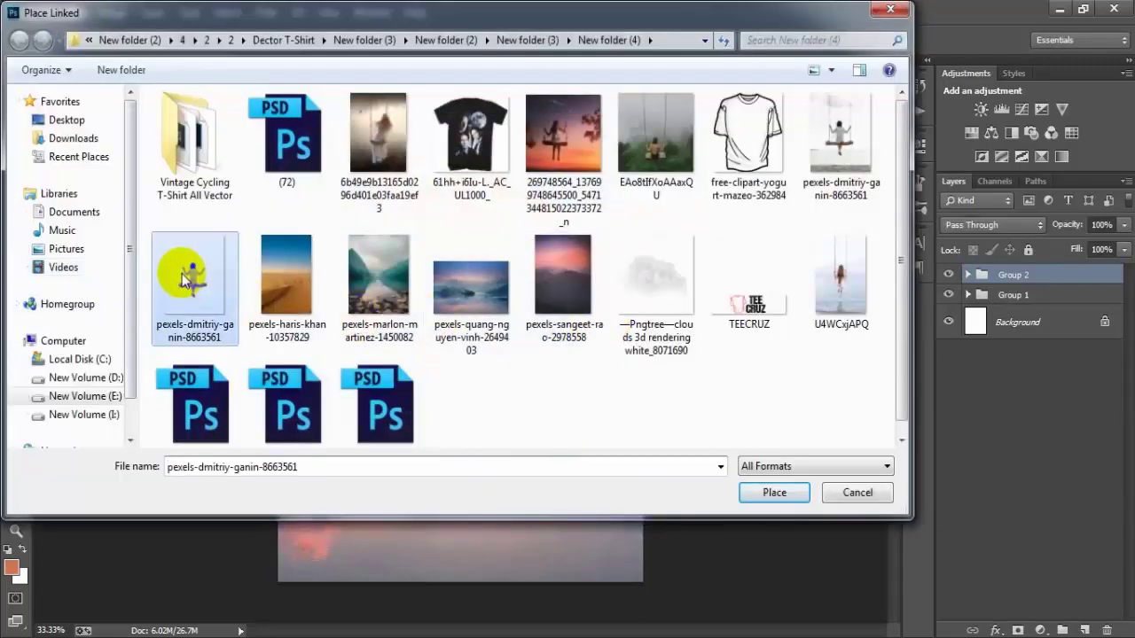
left_click(775, 494)
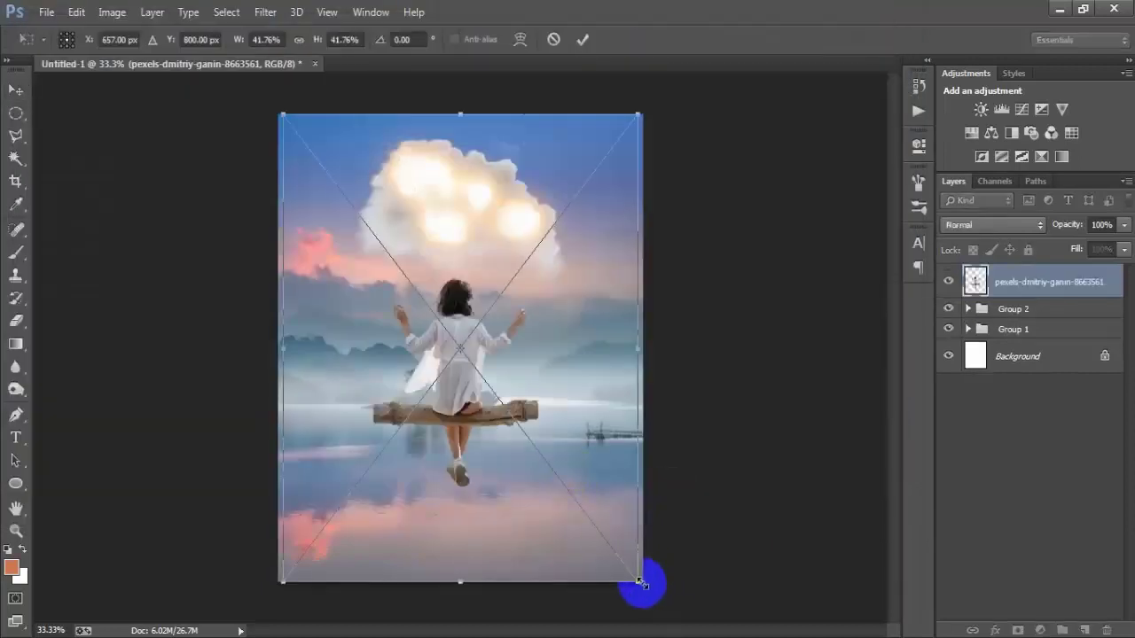
left_click_drag(643, 585, 580, 506)
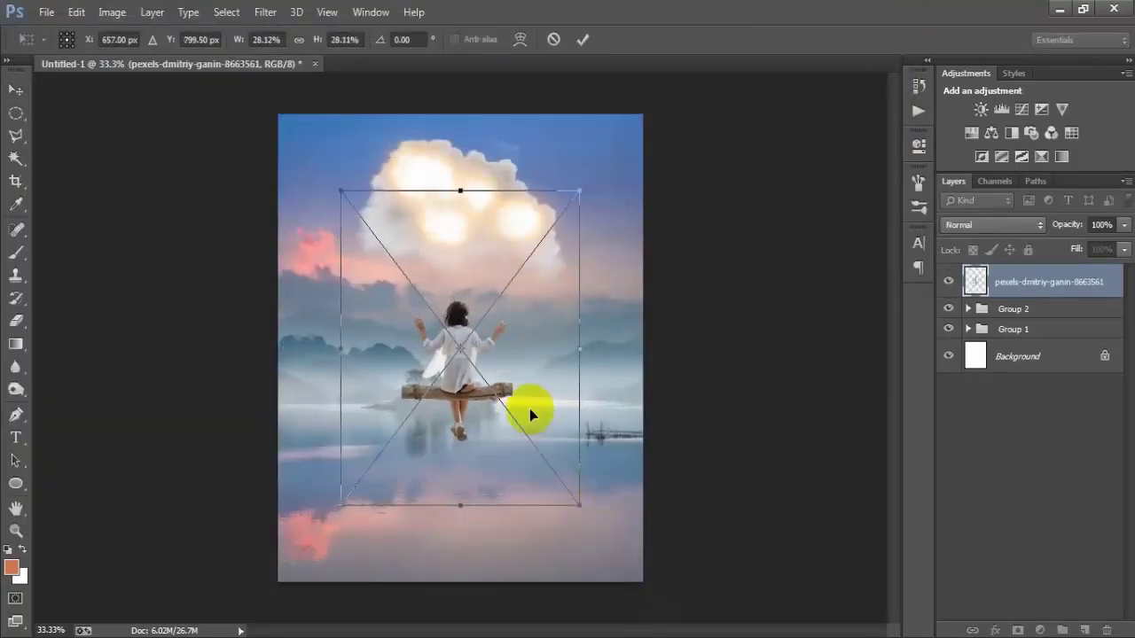
left_click_drag(530, 409, 529, 447)
left_click(581, 39)
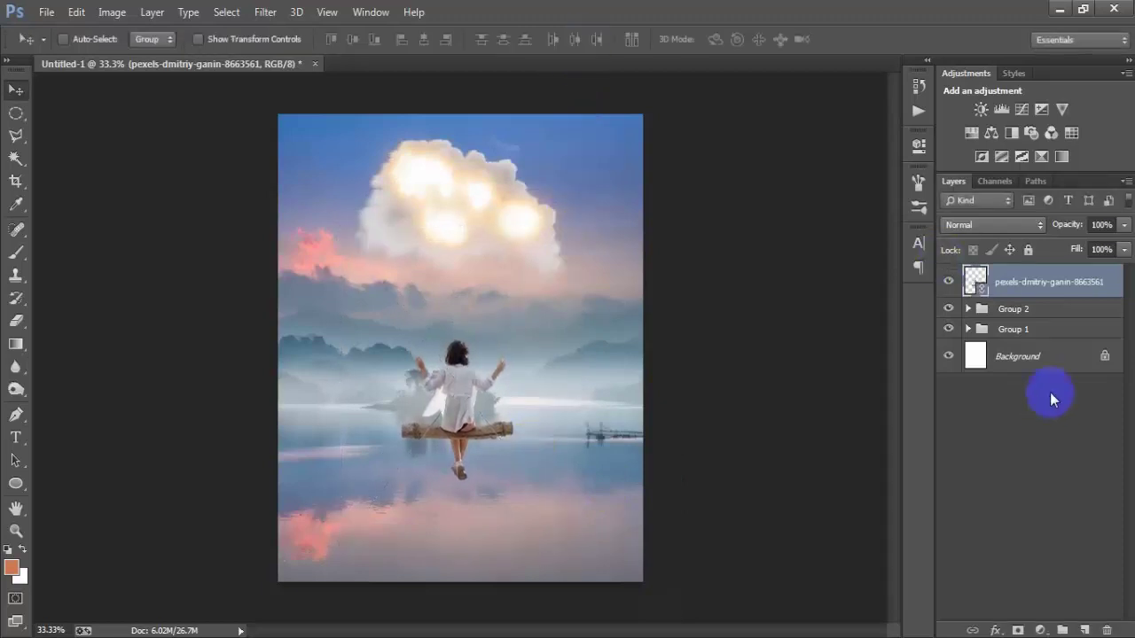
Step: Centre the girl layer horizontally against the Background layer and nudge it slightly down
left_click(1045, 358, "ctrl")
left_click(424, 39)
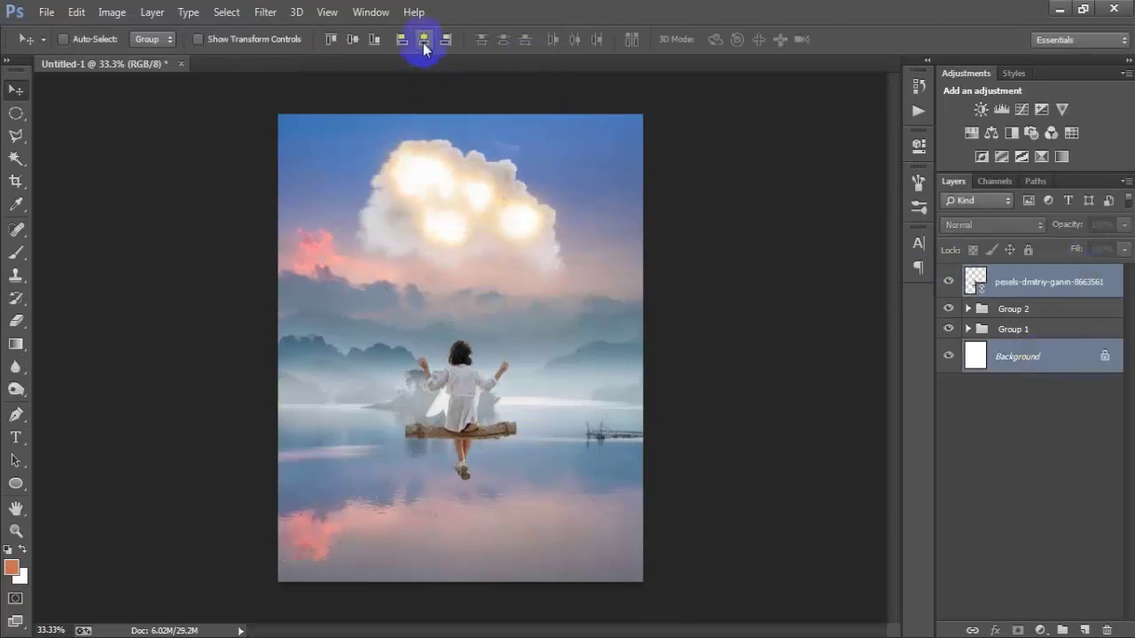
left_click(972, 282)
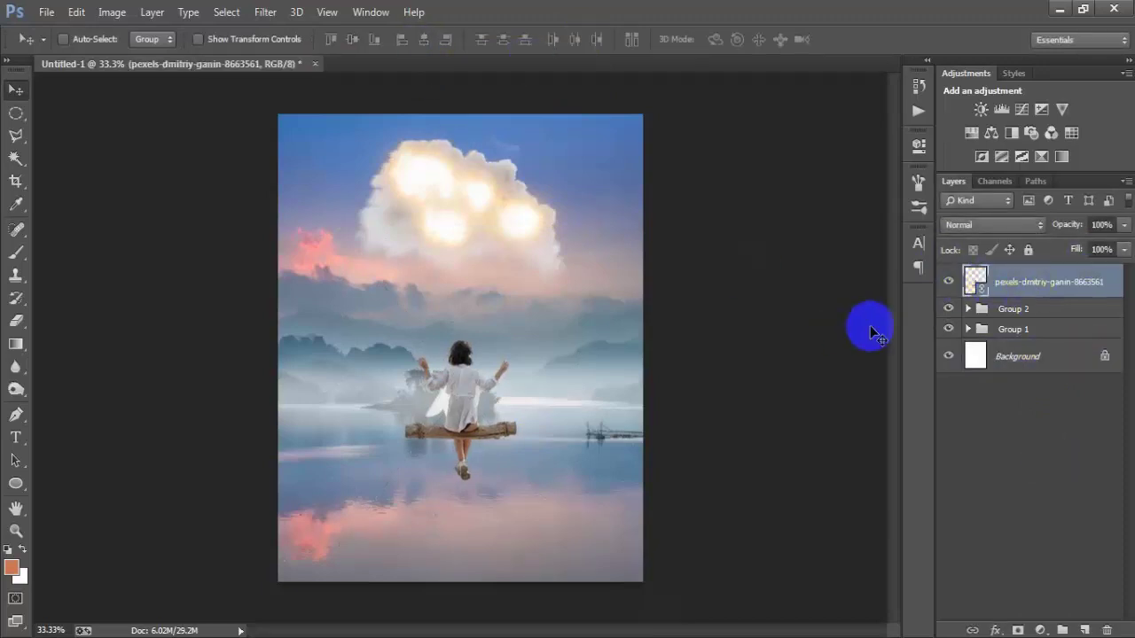
key("shift+Down")
key("shift+Down")
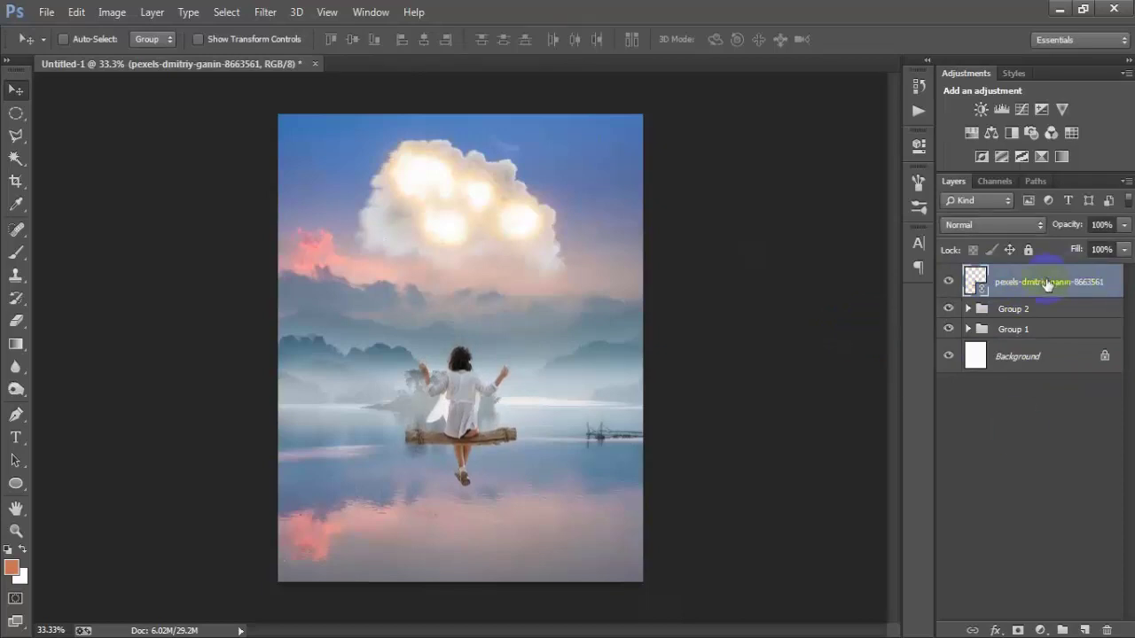
Step: Add a new layer directly above the cloud group and choose the Brush tool with white as the foreground colour
left_click(1073, 317)
left_click(948, 309)
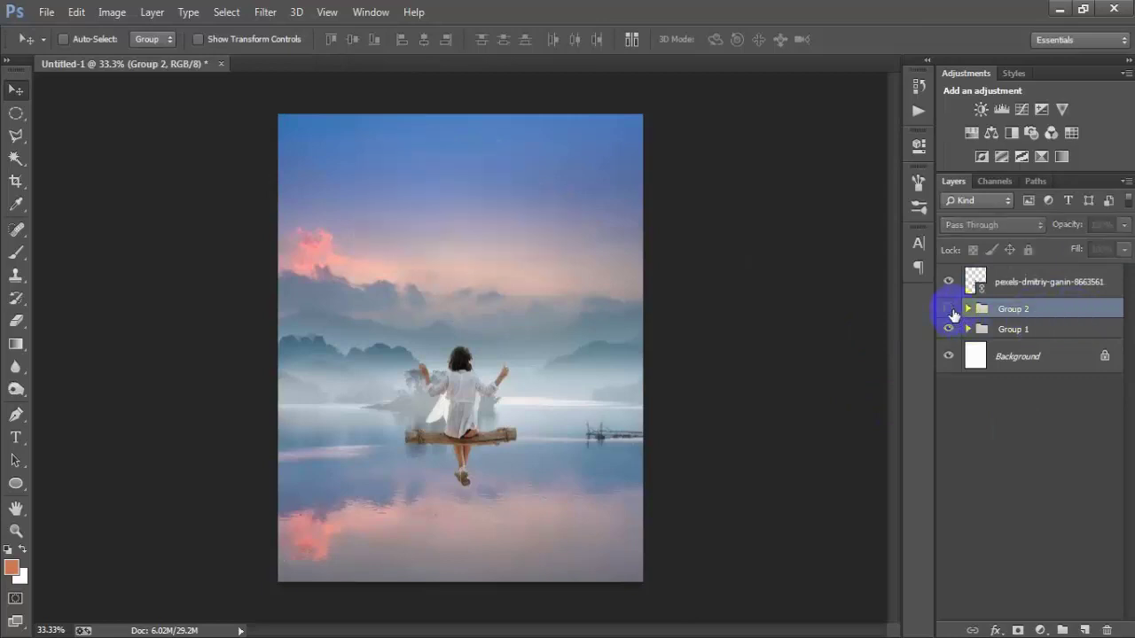
left_click(948, 309)
left_click(848, 389)
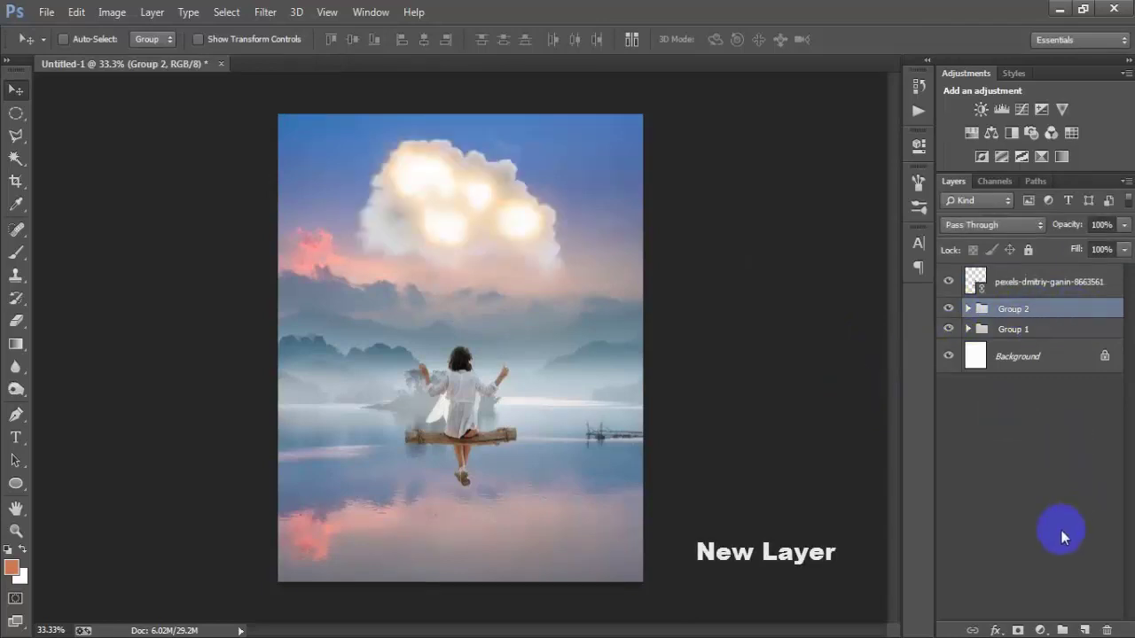
left_click(1084, 630)
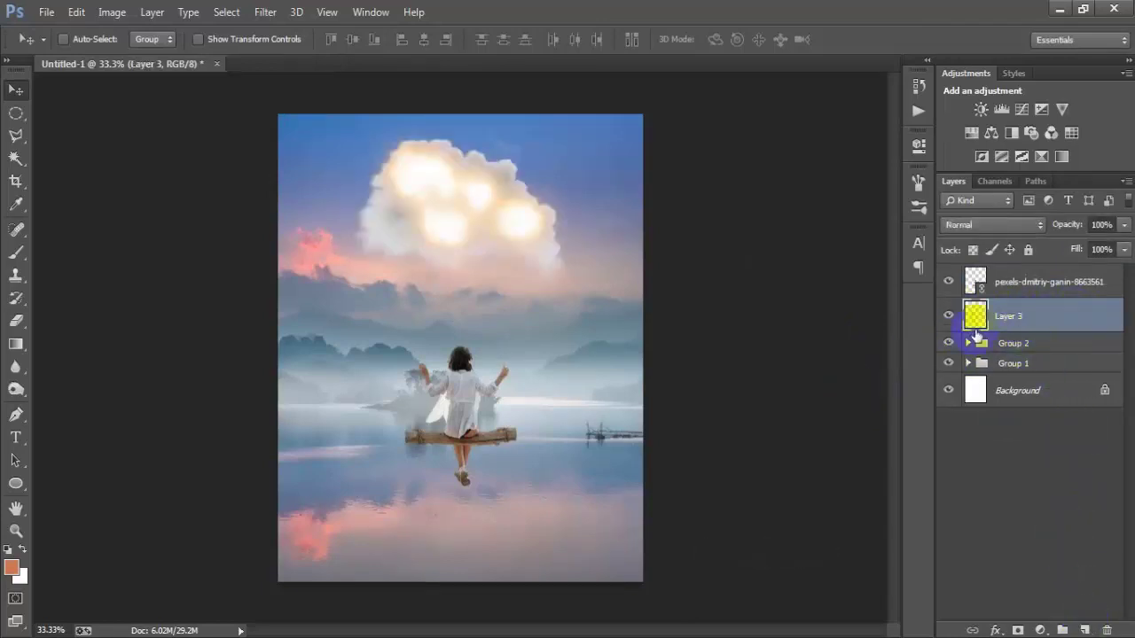
left_click(29, 256)
right_click(30, 257)
left_click(89, 241)
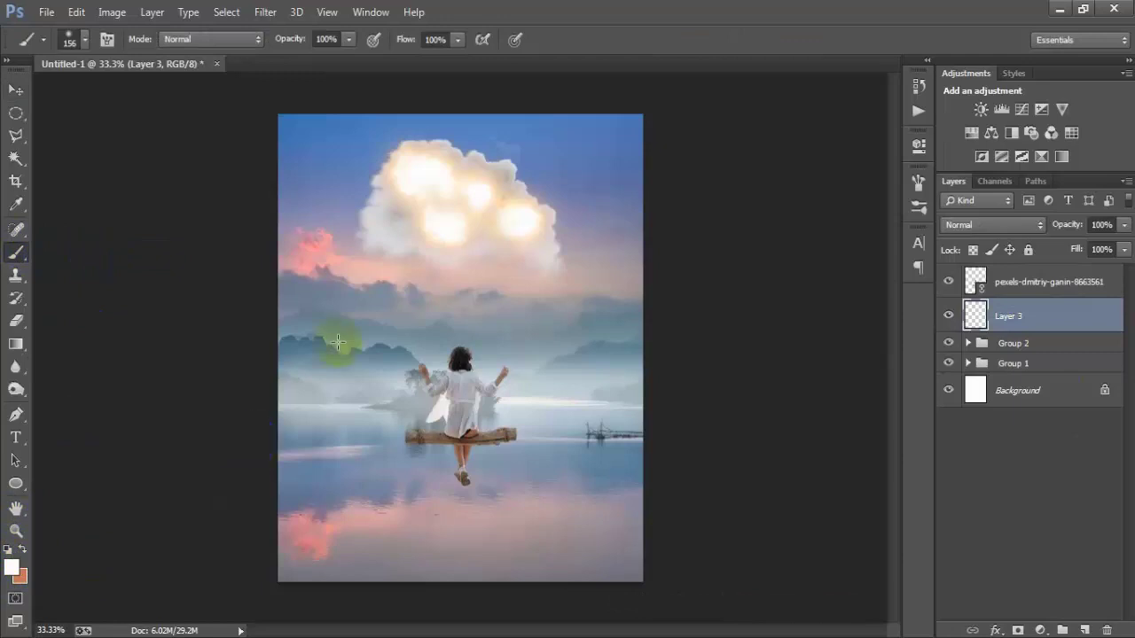
Step: Try painting a vertical white stroke below the cloud with a hard round brush at 170 px
right_click(467, 240)
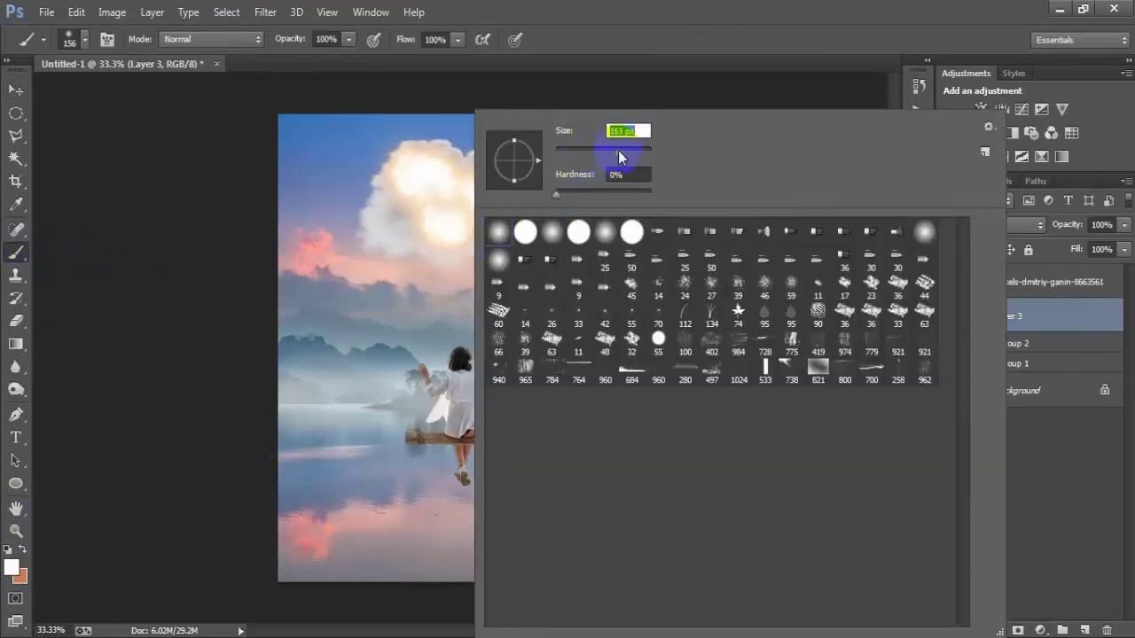
left_click(523, 233)
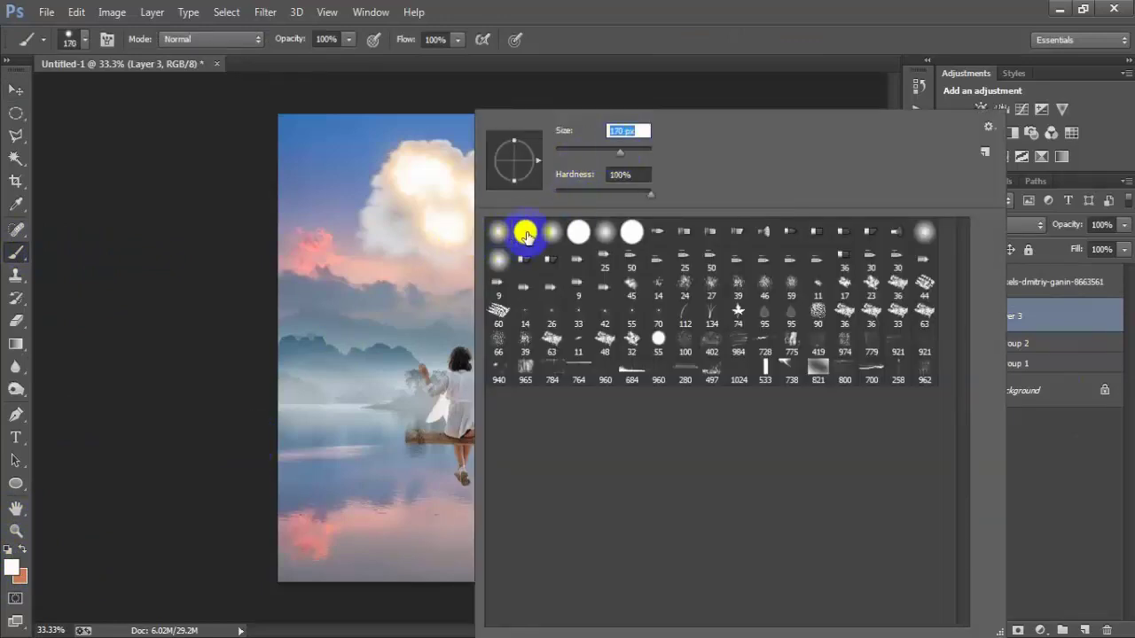
left_click(568, 93)
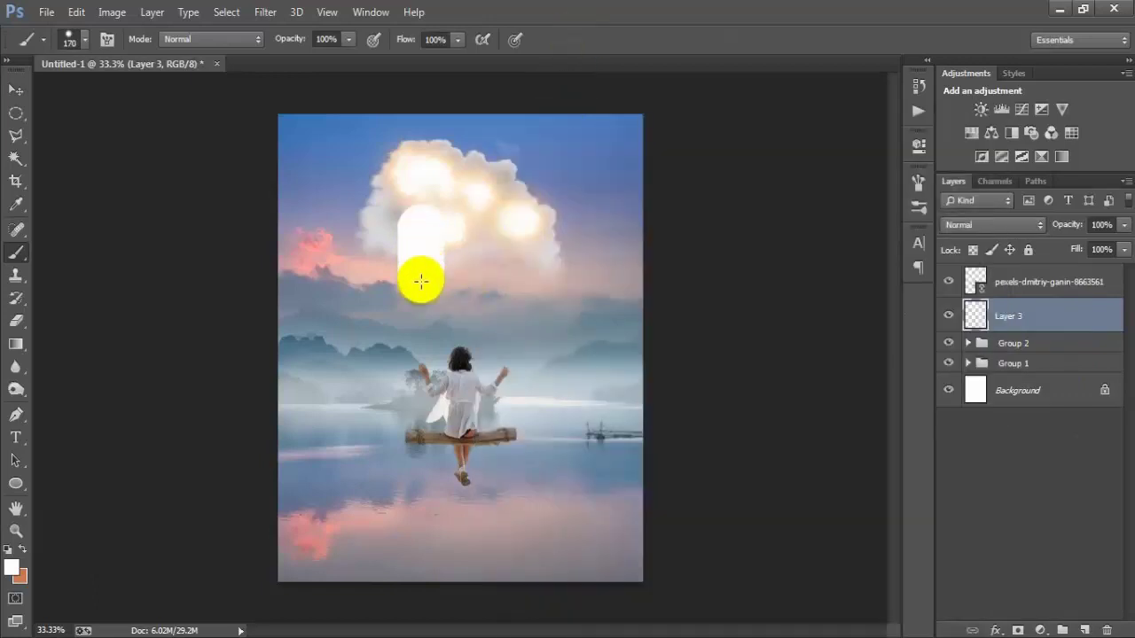
Step: Paint a straight vertical white rope from the cloud to the left end of the log with a 13 px brush at reduced hardness
right_click(503, 200)
left_click(654, 175)
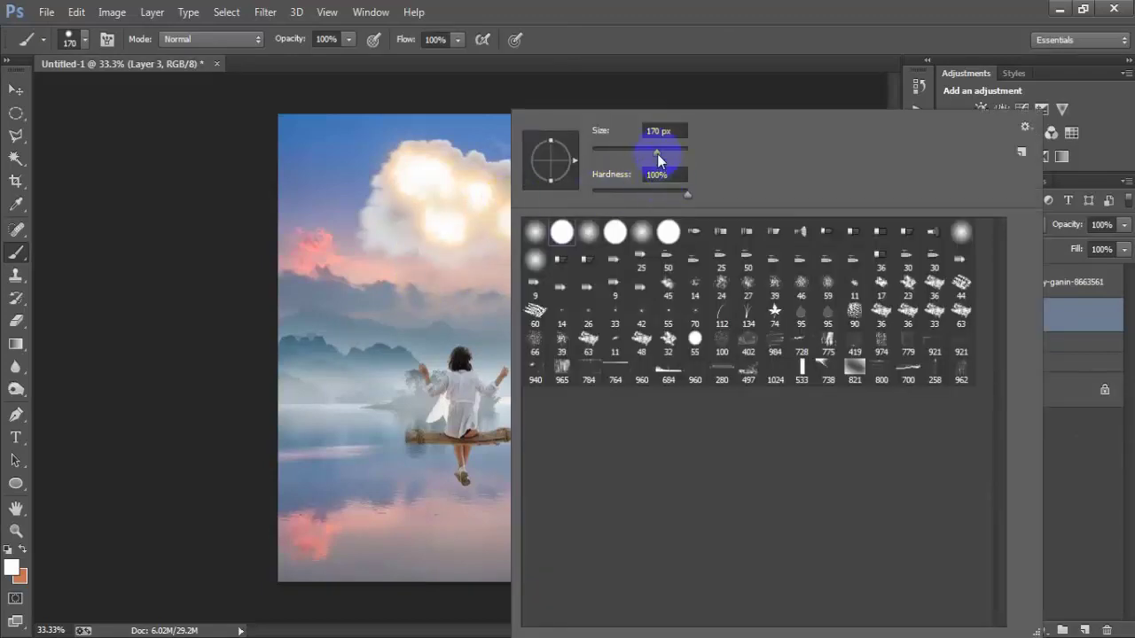
left_click_drag(597, 151, 599, 150)
left_click_drag(687, 192, 629, 195)
left_click(612, 80)
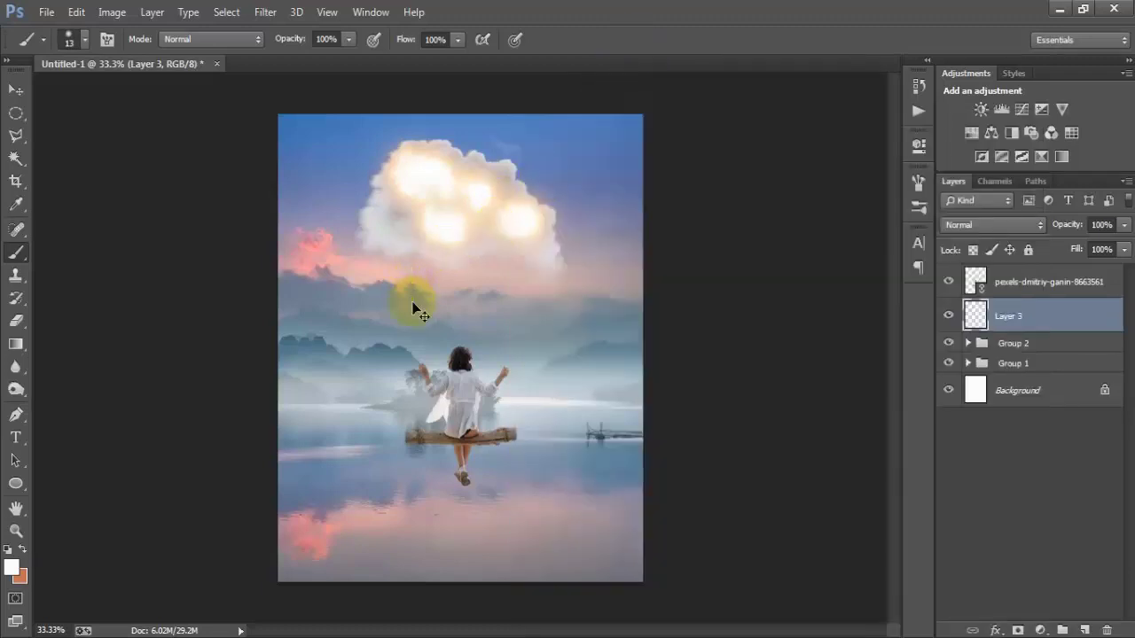
left_click_drag(417, 228, 418, 435)
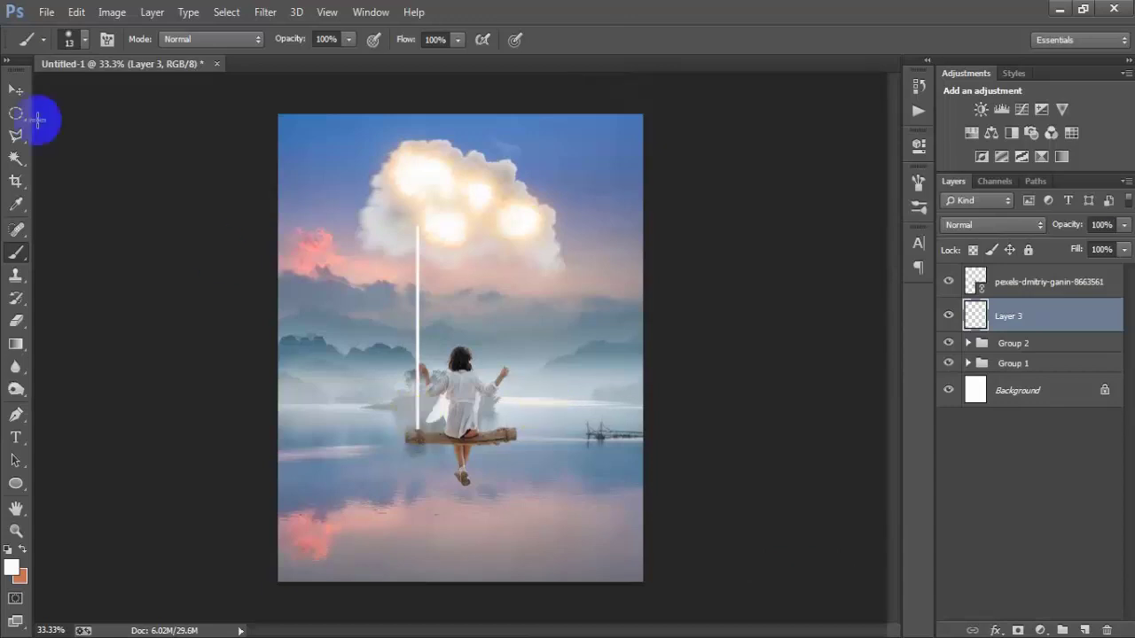
Step: Nudge the white rope slightly right until it lines up with the girl's left hand, and check it by toggling its layer's visibility
left_click(16, 90)
key("Right")
key("Right")
key("Right")
key("Right")
key("Right")
key("Right")
key("Right")
key("Right")
key("Right")
key("Right")
key("Right")
key("Right")
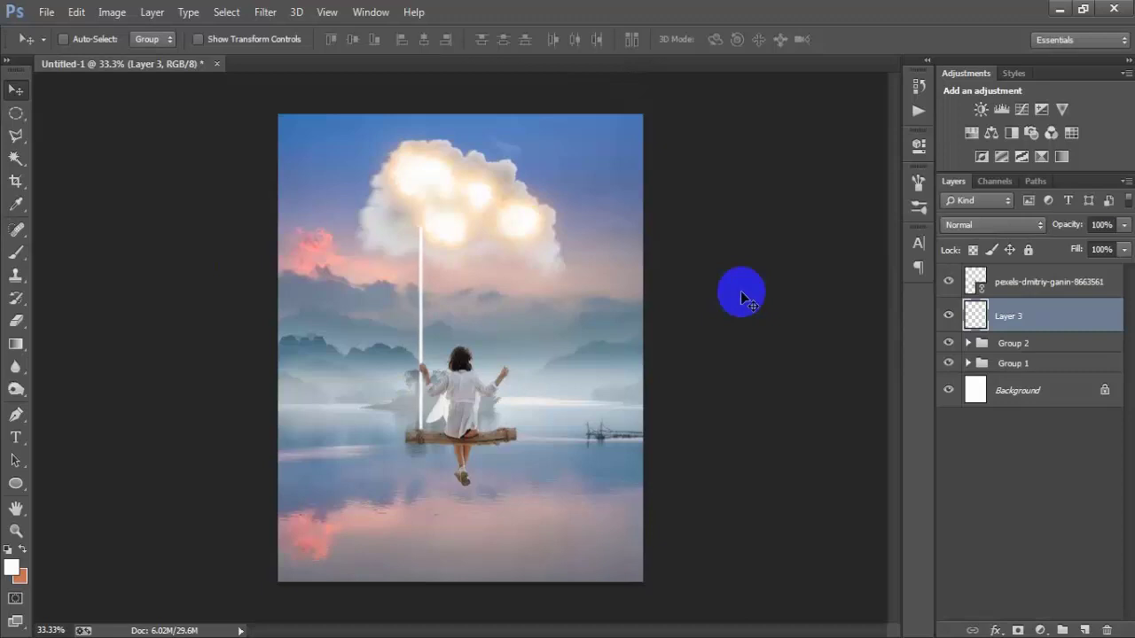
key("Right")
key("Right")
key("Right")
key("Right")
key("Right")
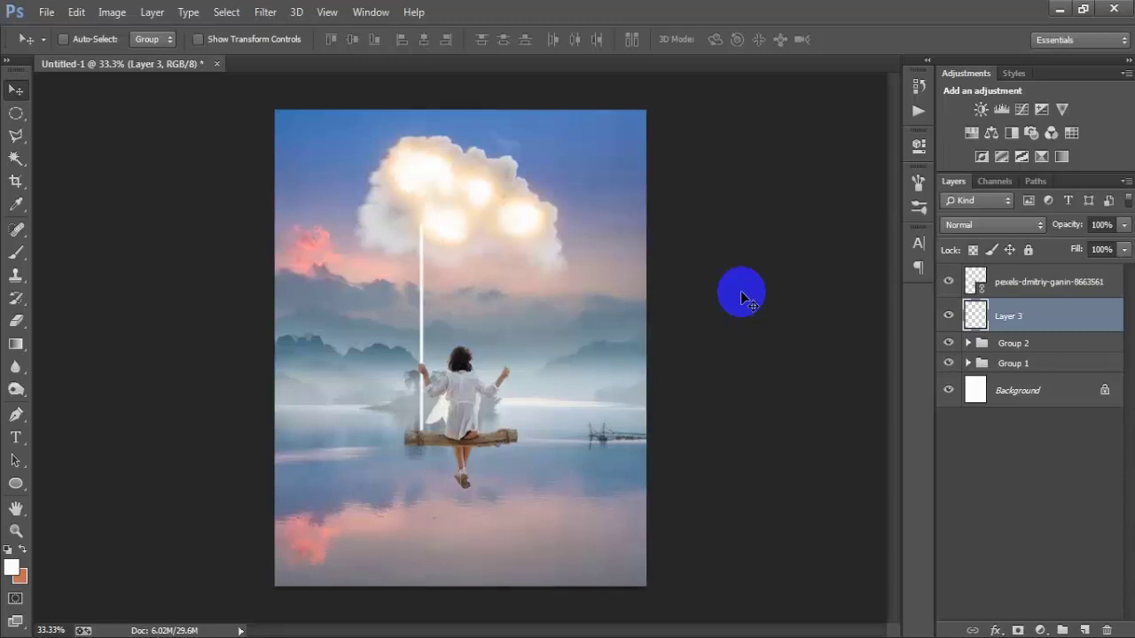
key("ctrl+plus")
key("Left")
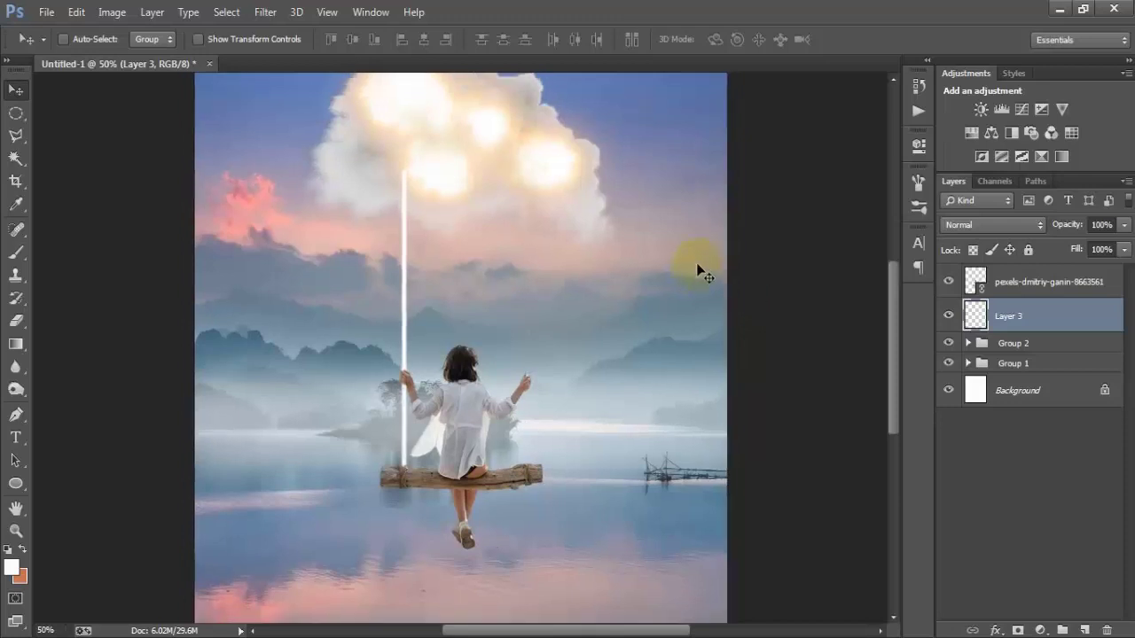
key("ctrl+minus")
left_click(948, 316)
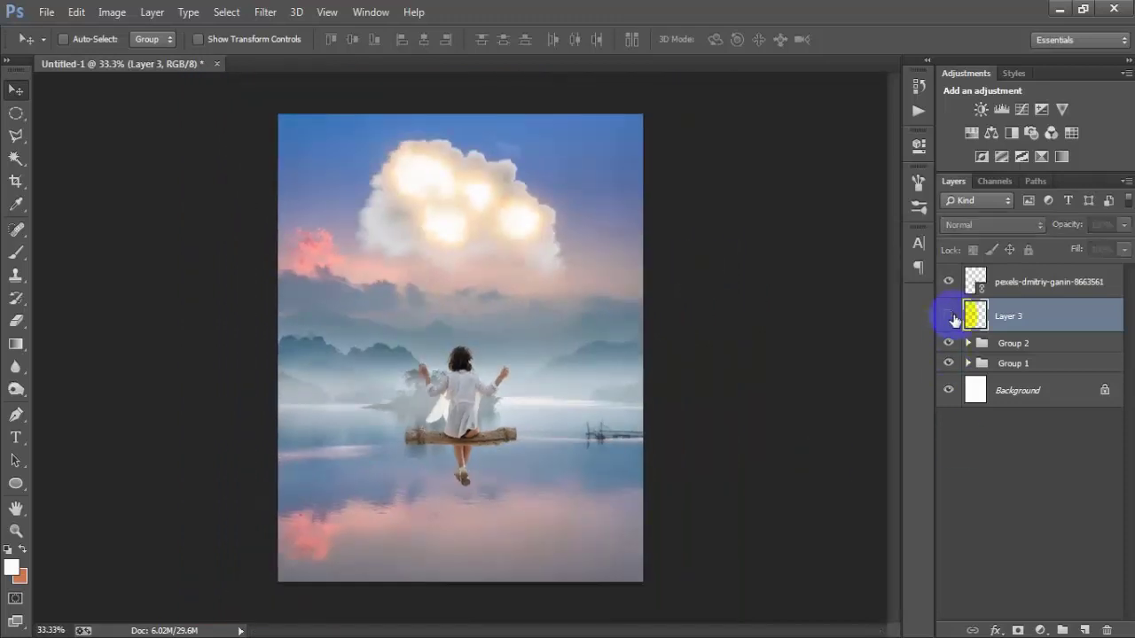
left_click(948, 317)
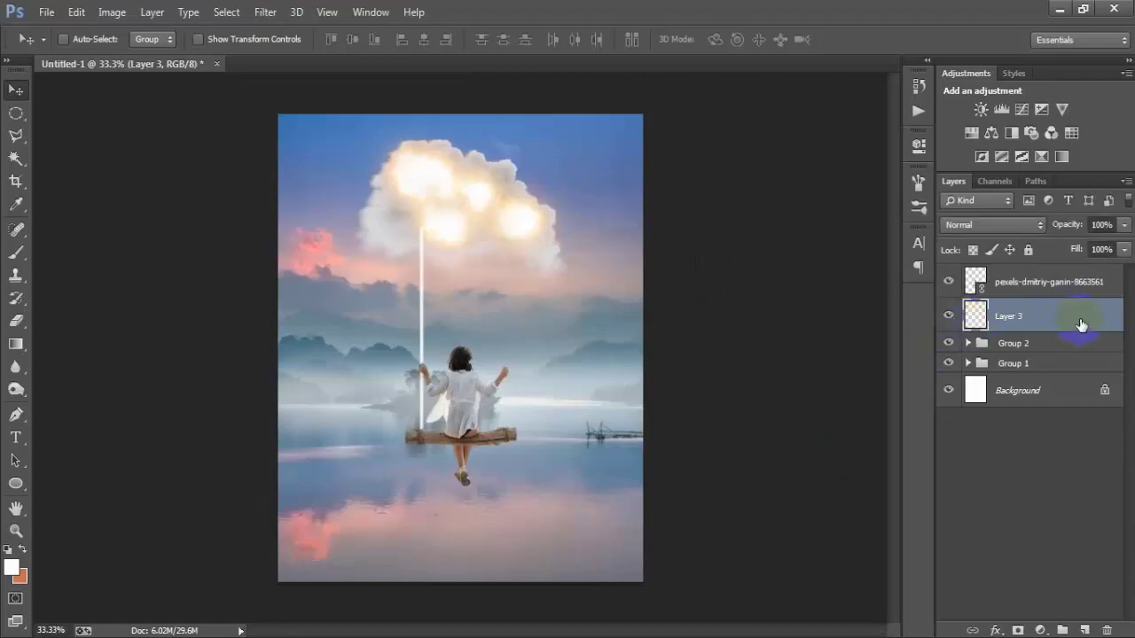
Step: Add an Outer Glow to the rope layer and set the glow colour to FFC77E
double_click(1081, 325)
left_click_drag(755, 115, 605, 102)
left_click(515, 360)
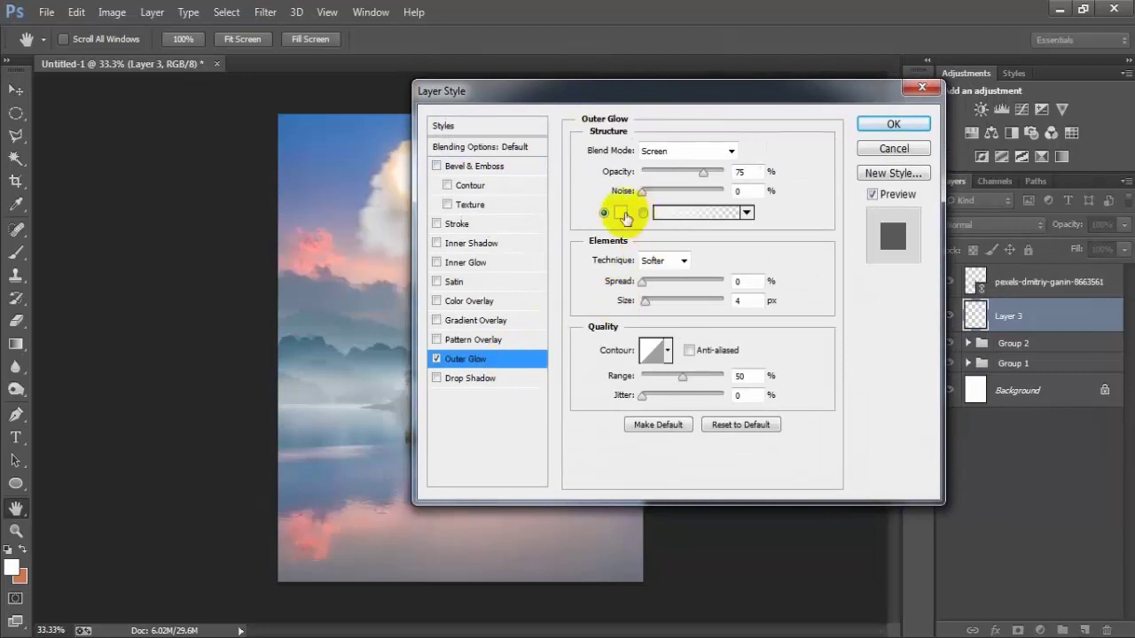
left_click(625, 215)
left_click_drag(754, 182, 686, 159)
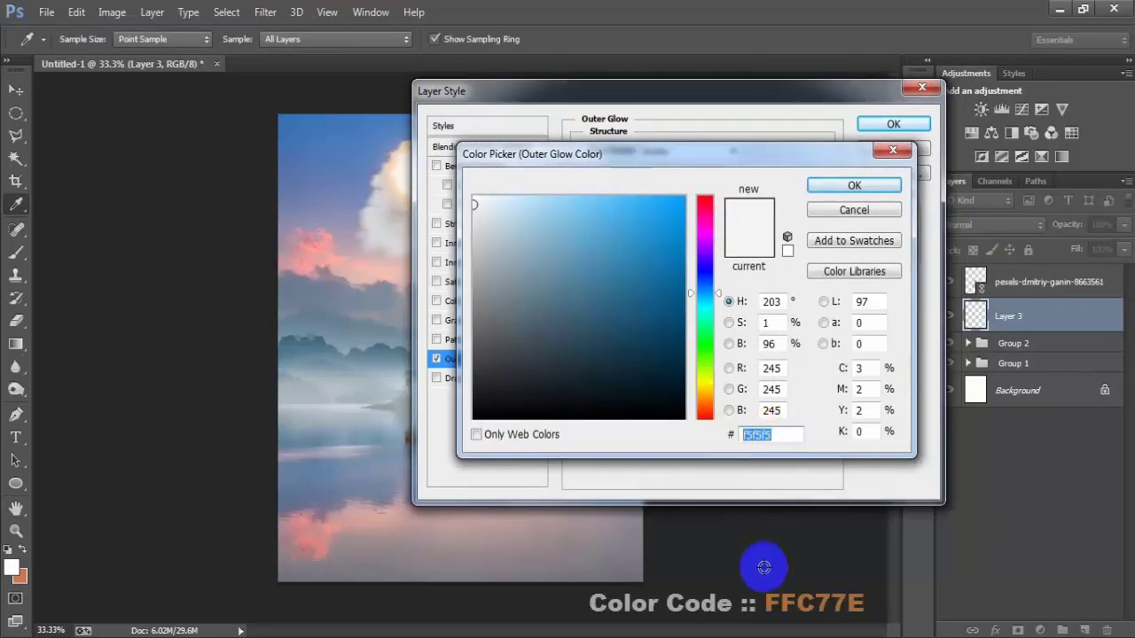
type("FFC")
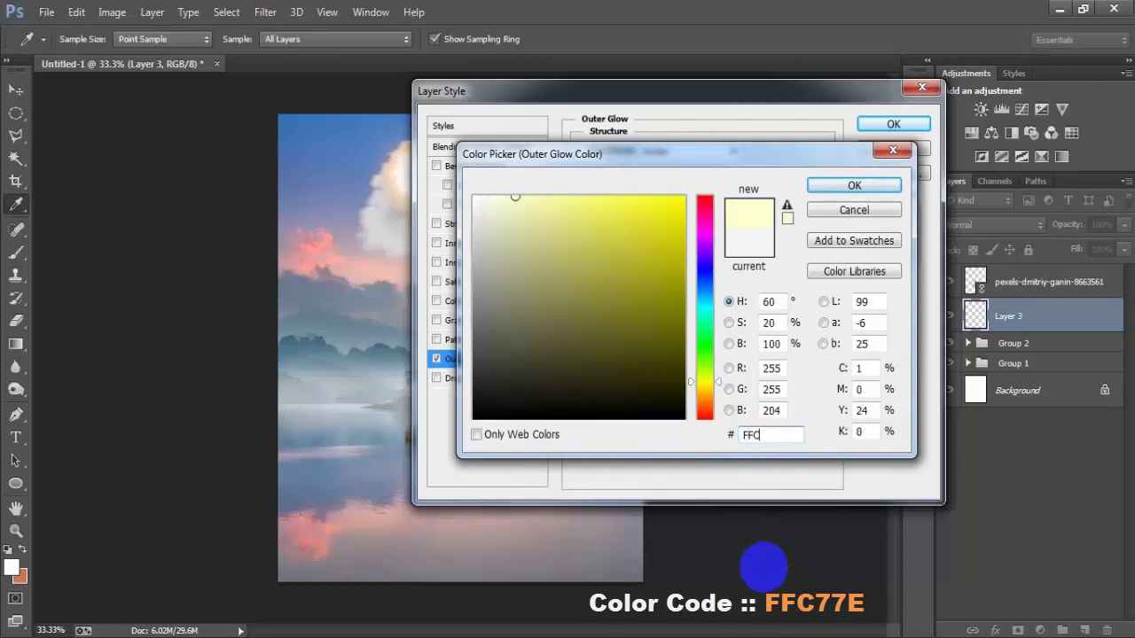
type("77E")
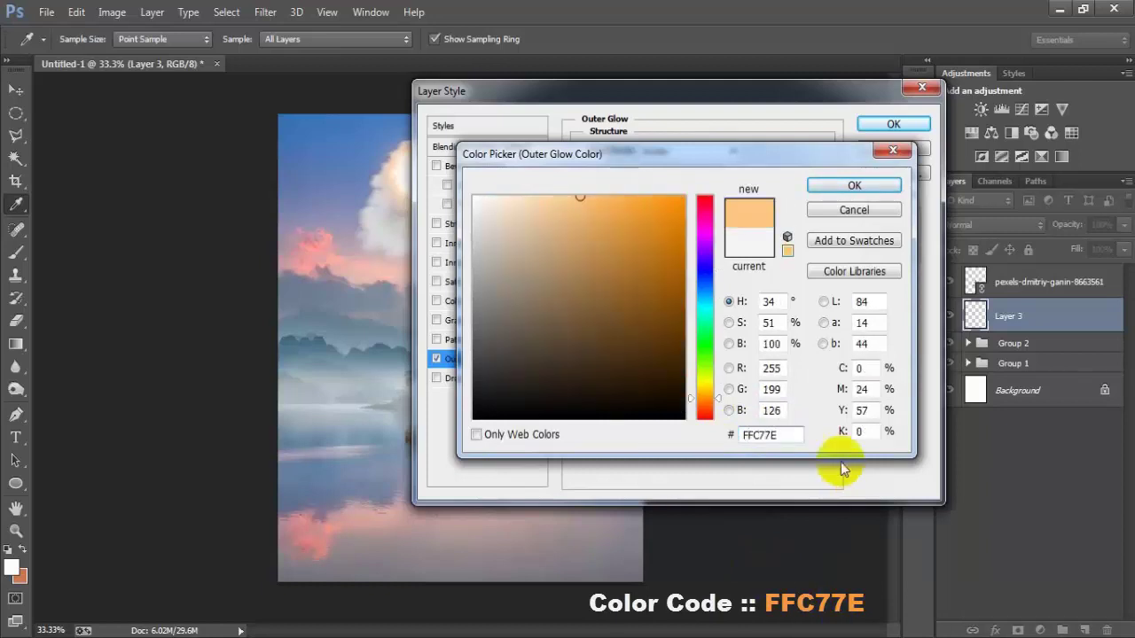
left_click_drag(779, 435, 732, 435)
left_click(839, 186)
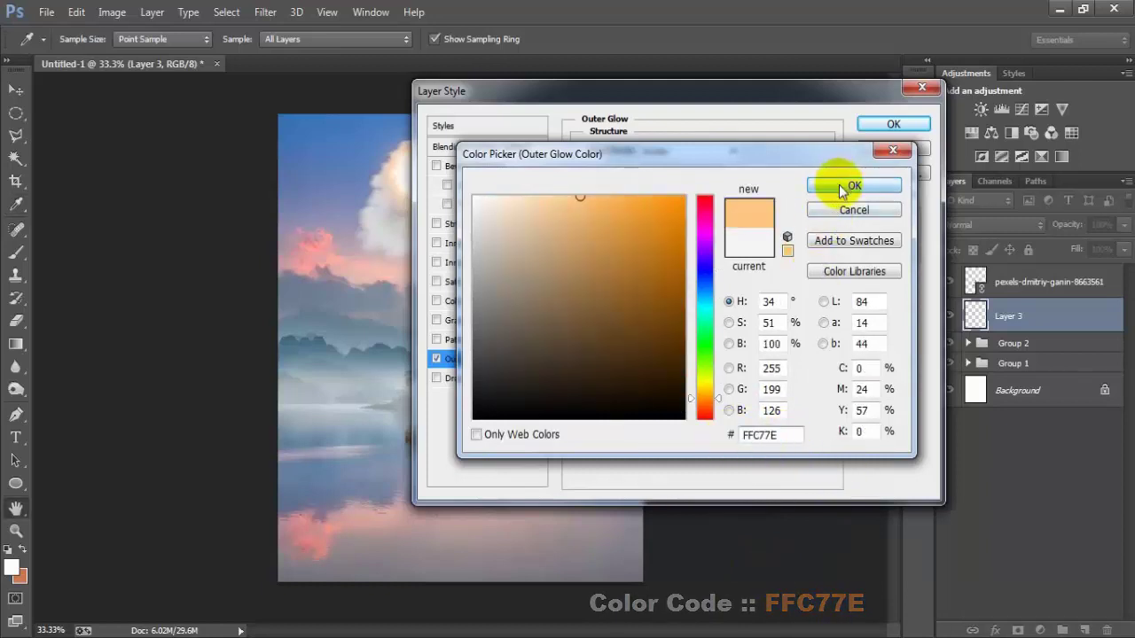
Step: Set the Outer Glow size to 60 px, choose a different contour preset and apply the layer style
left_click_drag(747, 303, 732, 307)
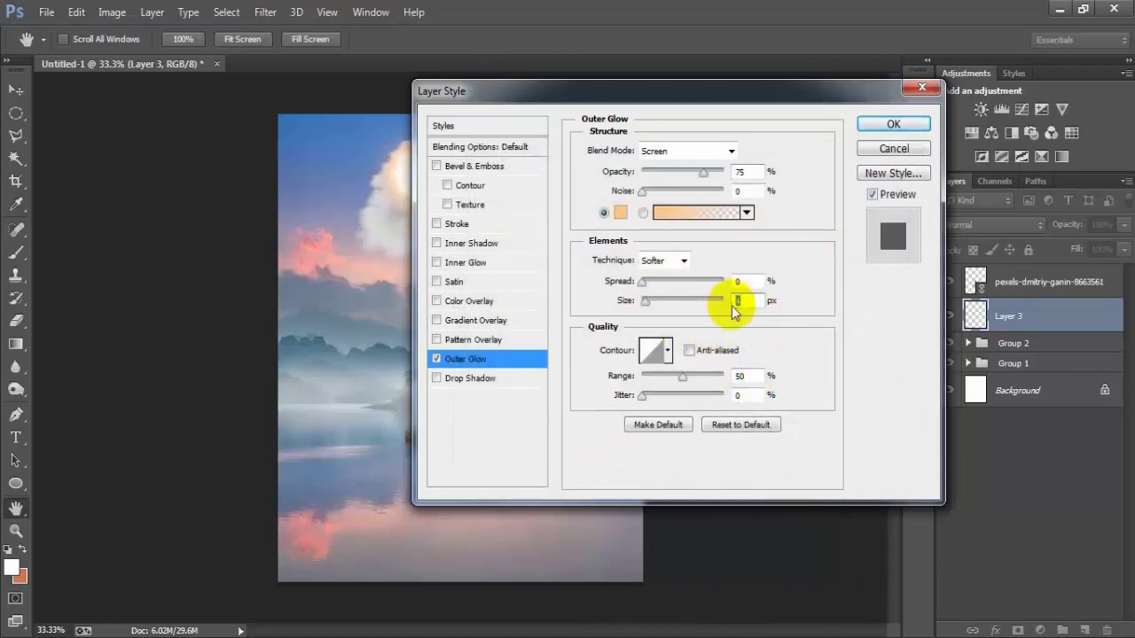
type("60")
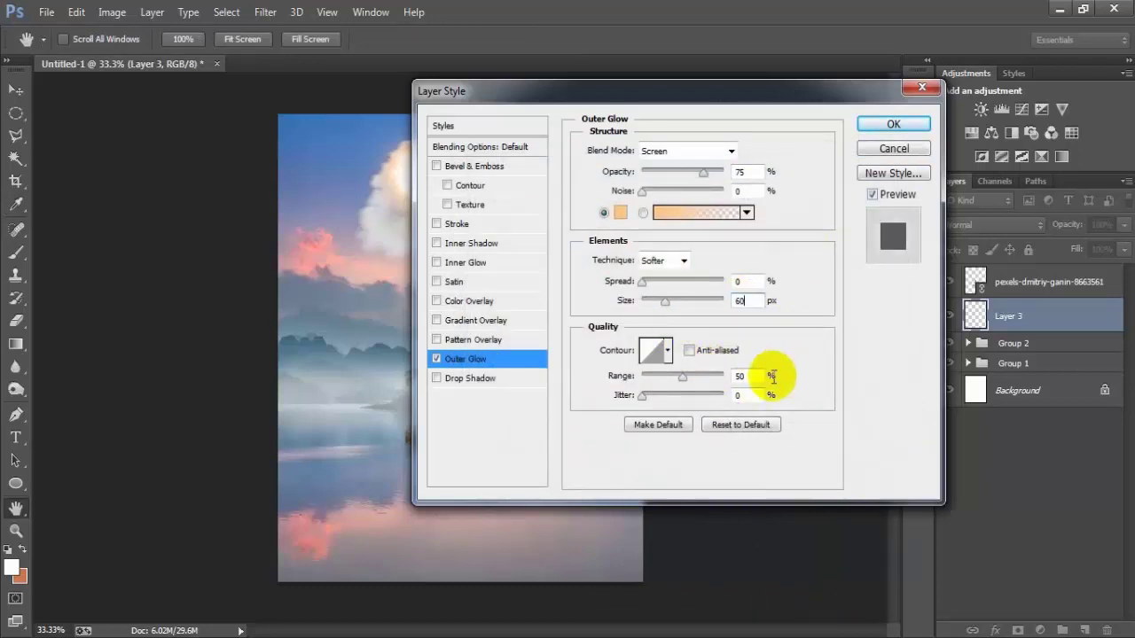
left_click(667, 351)
left_click(631, 419)
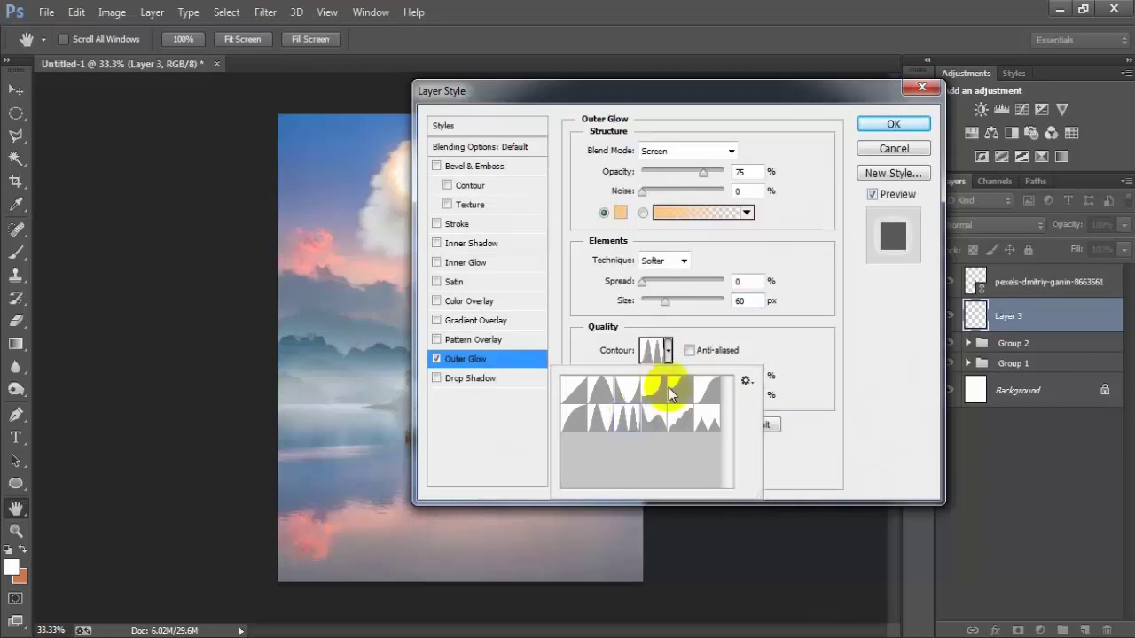
left_click(891, 124)
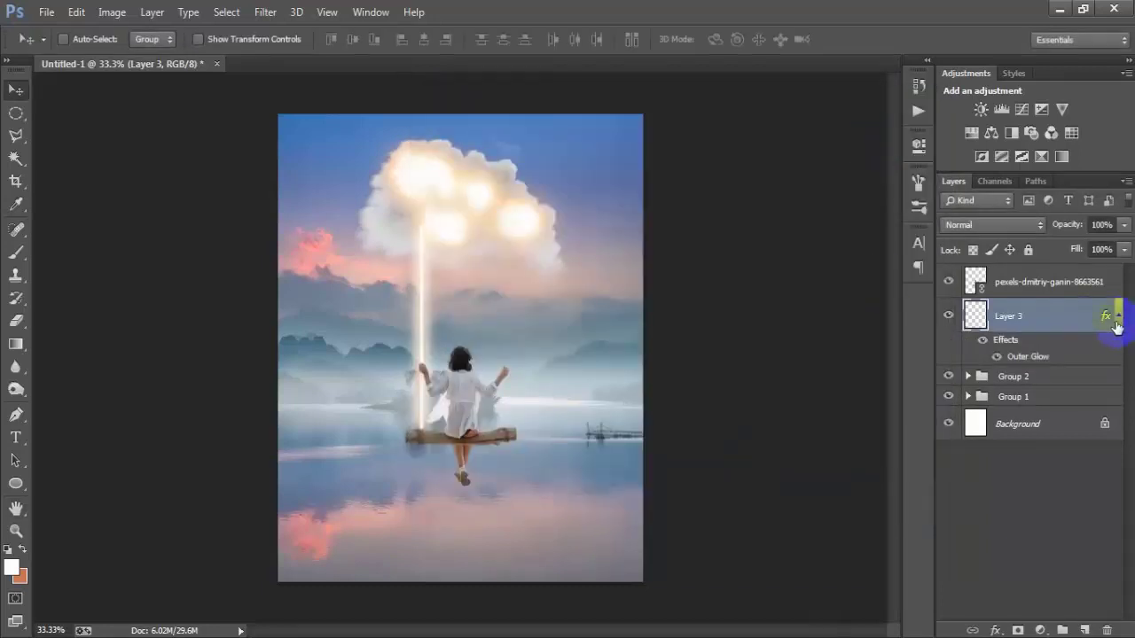
Step: Duplicate the glowing rope layer and move the copy across to the girl's right hand and the log's right end
left_click(1118, 318)
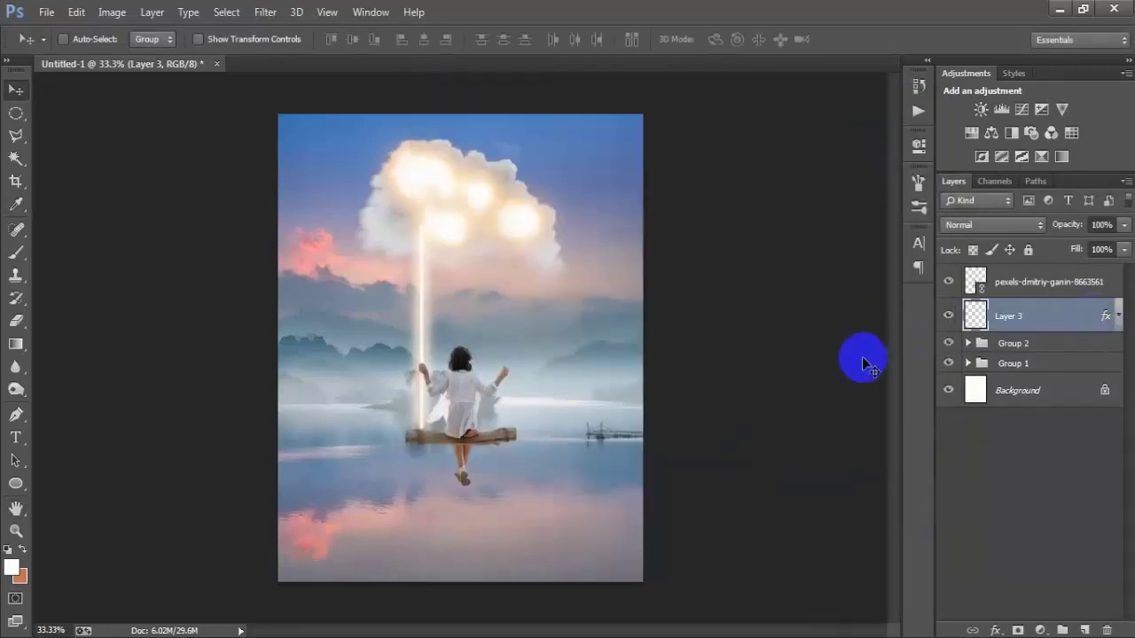
key("ctrl+j")
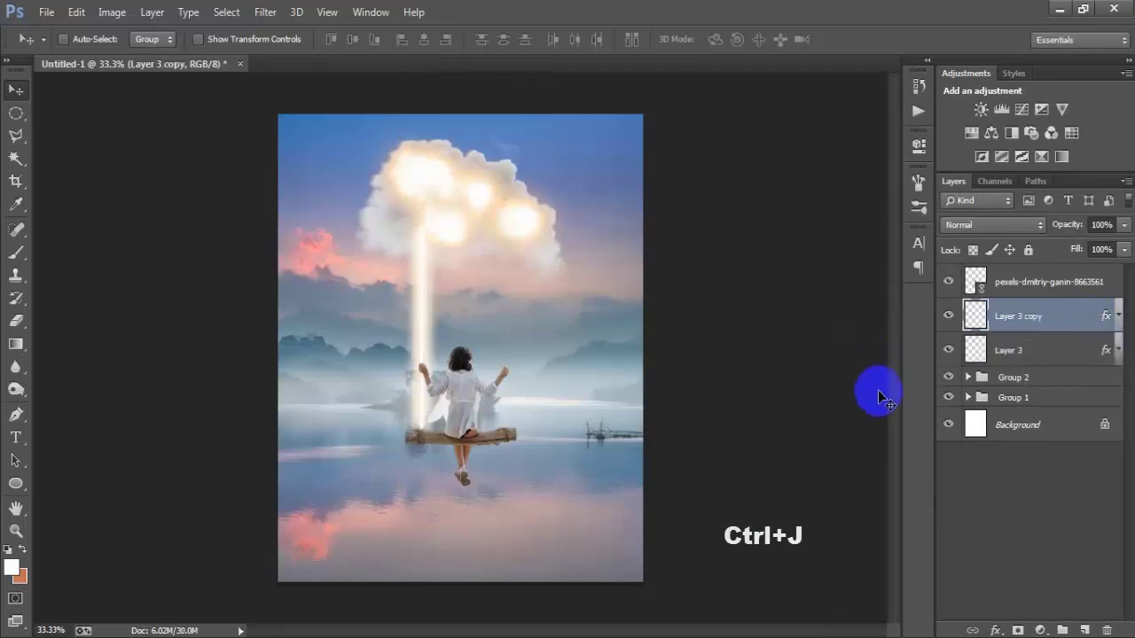
left_click_drag(428, 345, 507, 379)
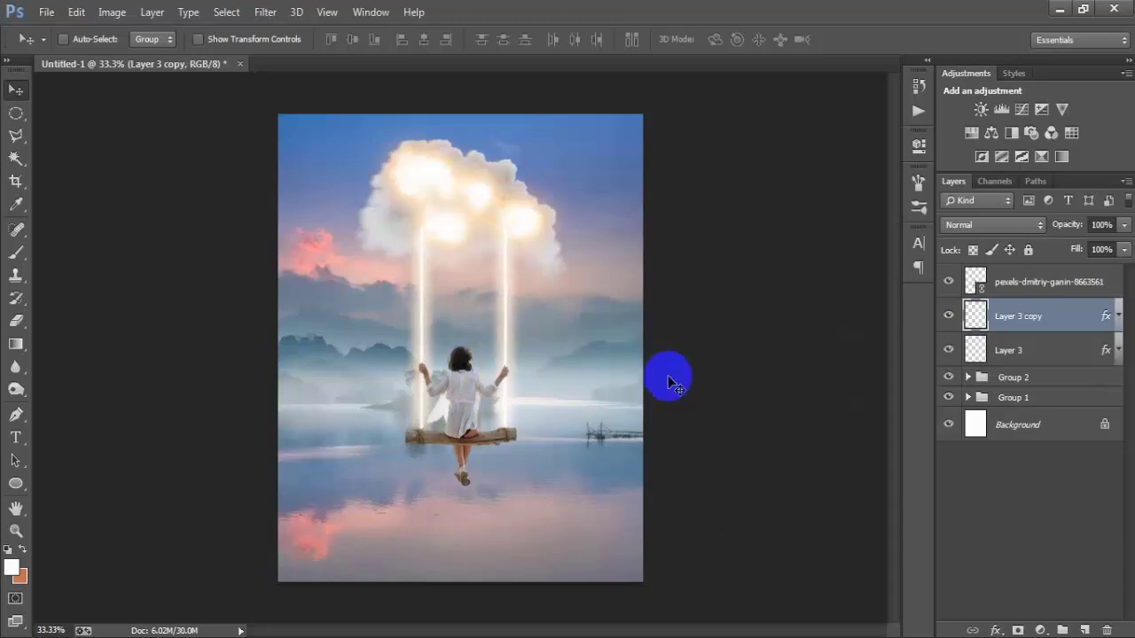
Step: Add a layer mask to the original rope layer and hide the rope's upper end in the cloud with a soft 66 px black brush
left_click(1074, 355)
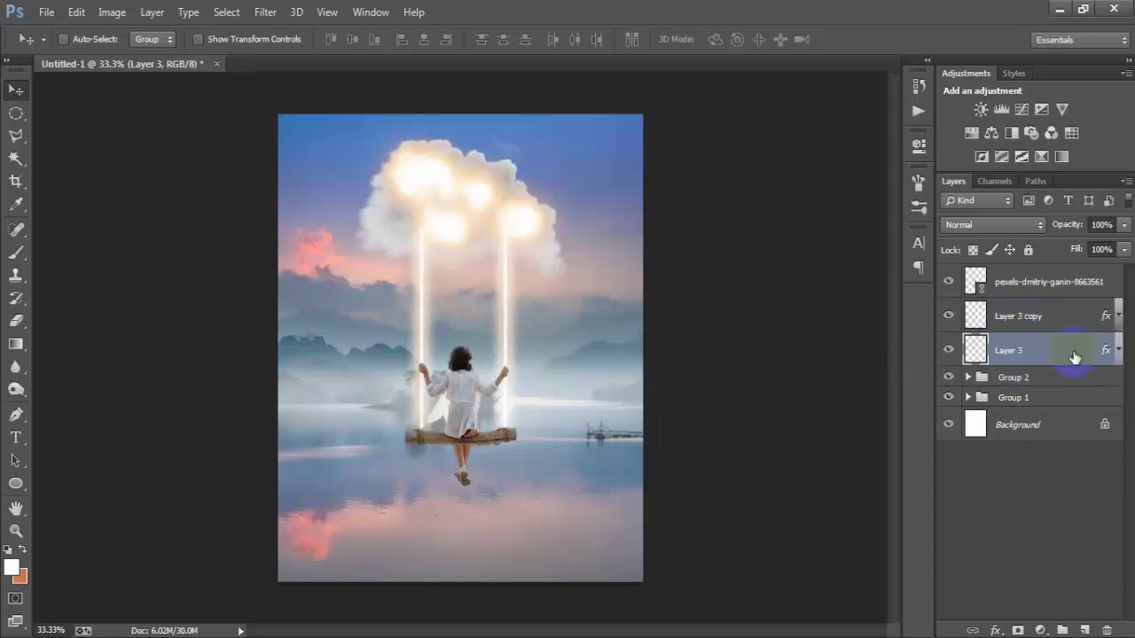
left_click(950, 352)
left_click(949, 351)
left_click(1018, 631)
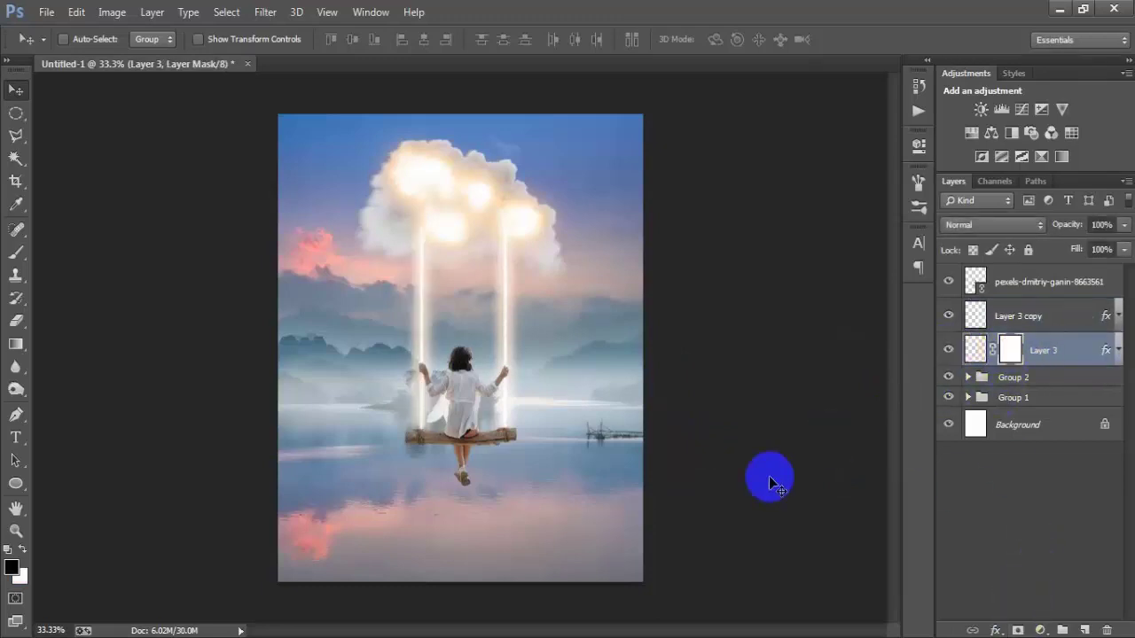
left_click(18, 252)
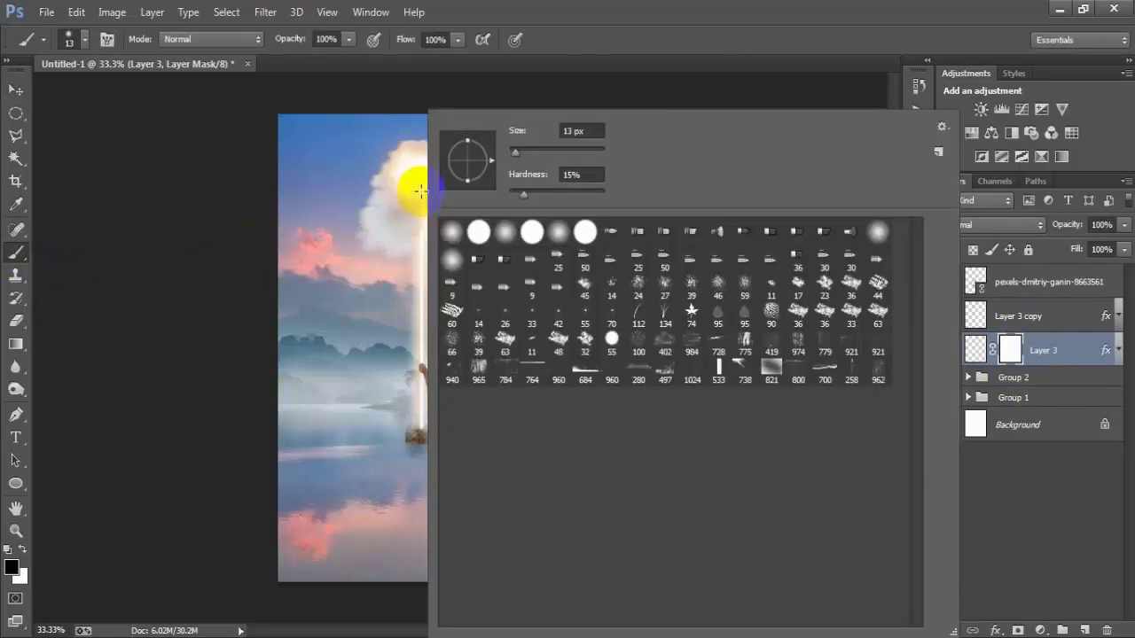
right_click(408, 179)
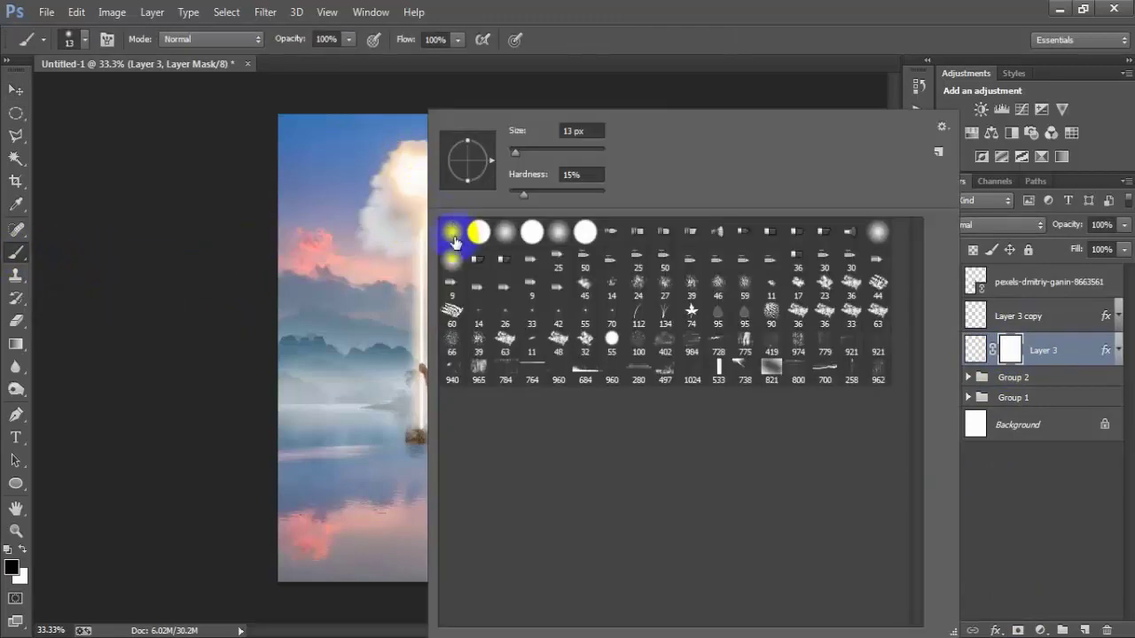
left_click(455, 241)
left_click_drag(517, 155, 540, 157)
left_click(562, 18)
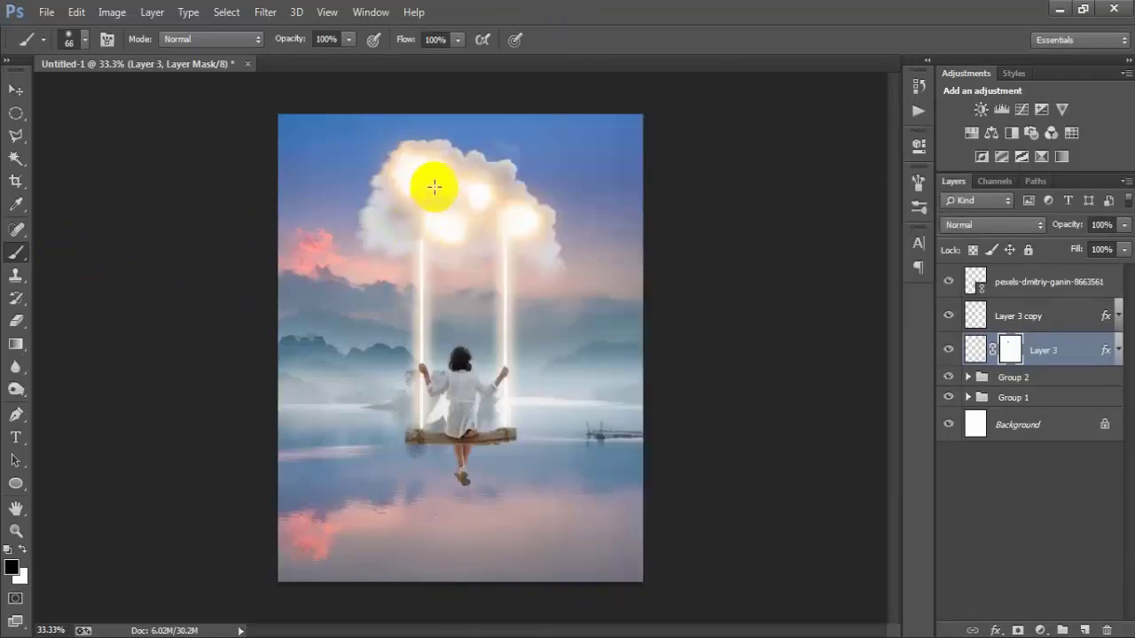
Step: Add a layer mask to the copied rope layer and paint out its upper end in the cloud with black
left_click(1033, 316)
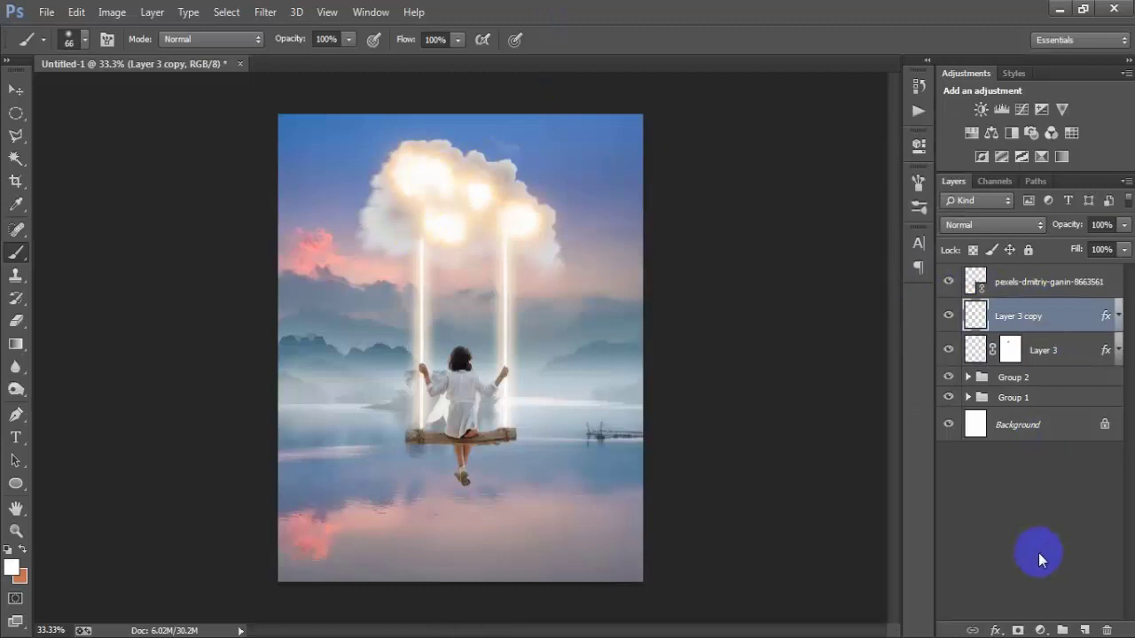
left_click(1018, 629)
key("d")
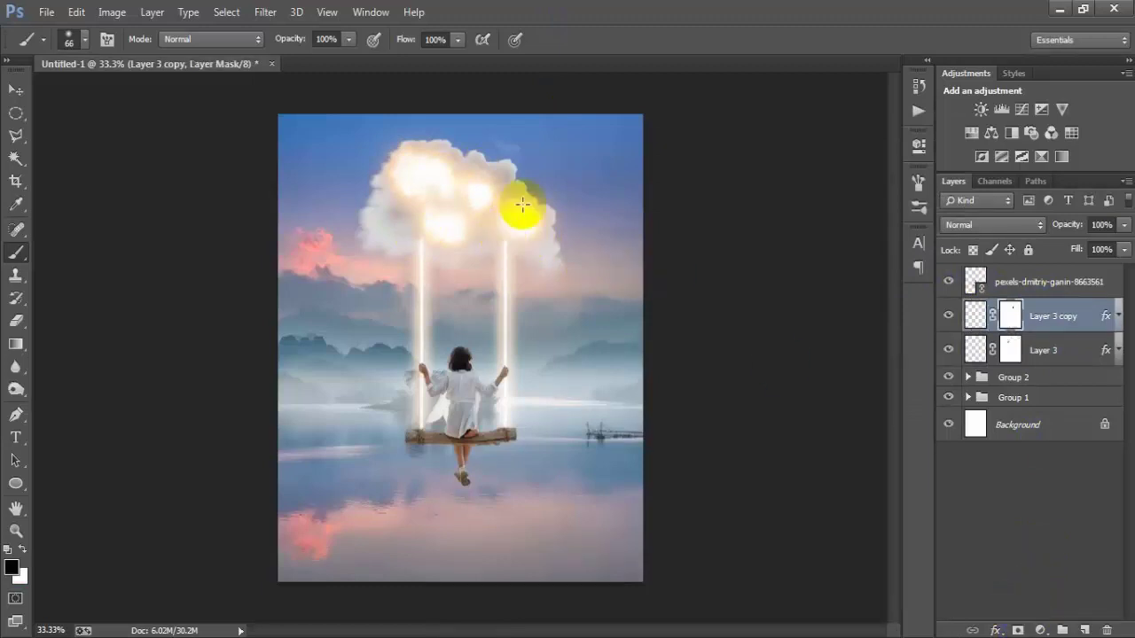
left_click(549, 175)
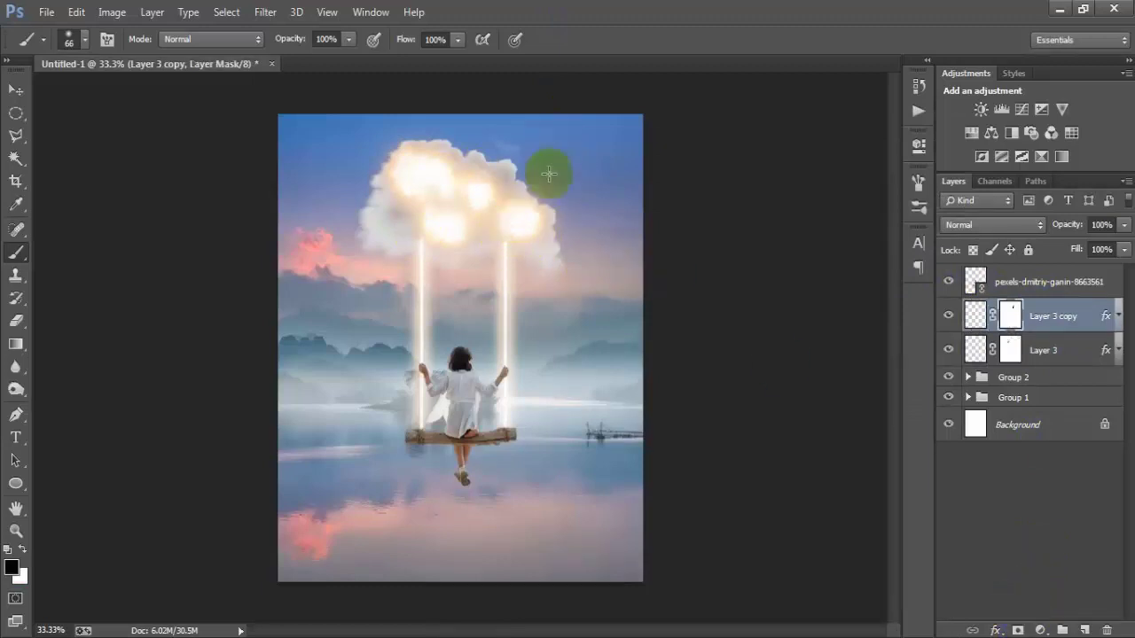
Step: Add a new empty layer directly above the girl layer
left_click(16, 90)
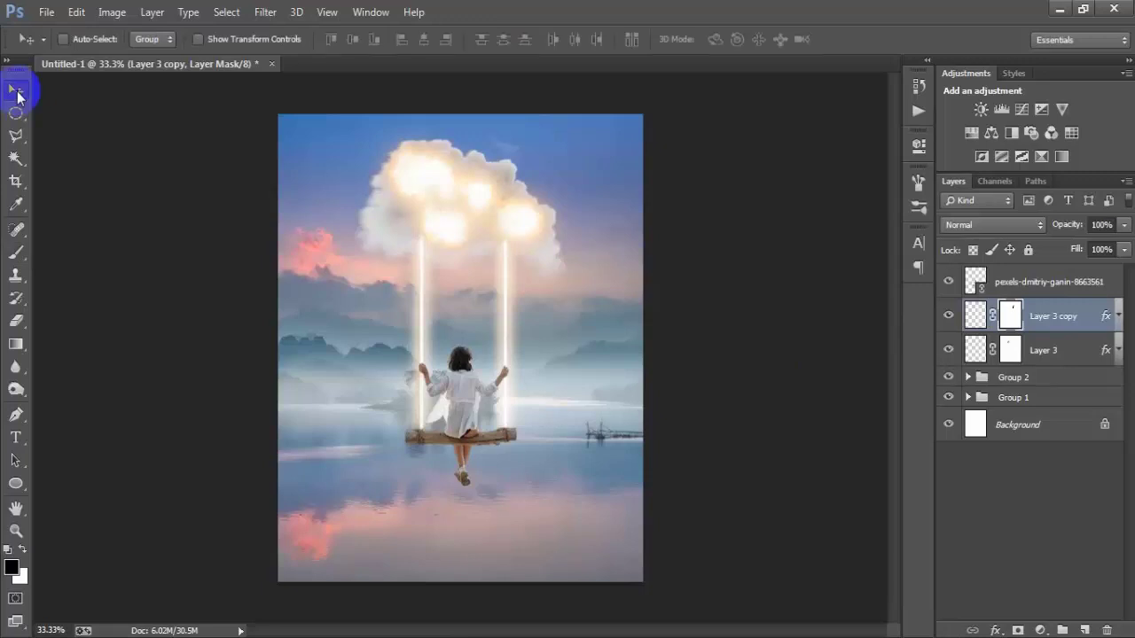
left_click(1071, 294)
left_click(949, 282)
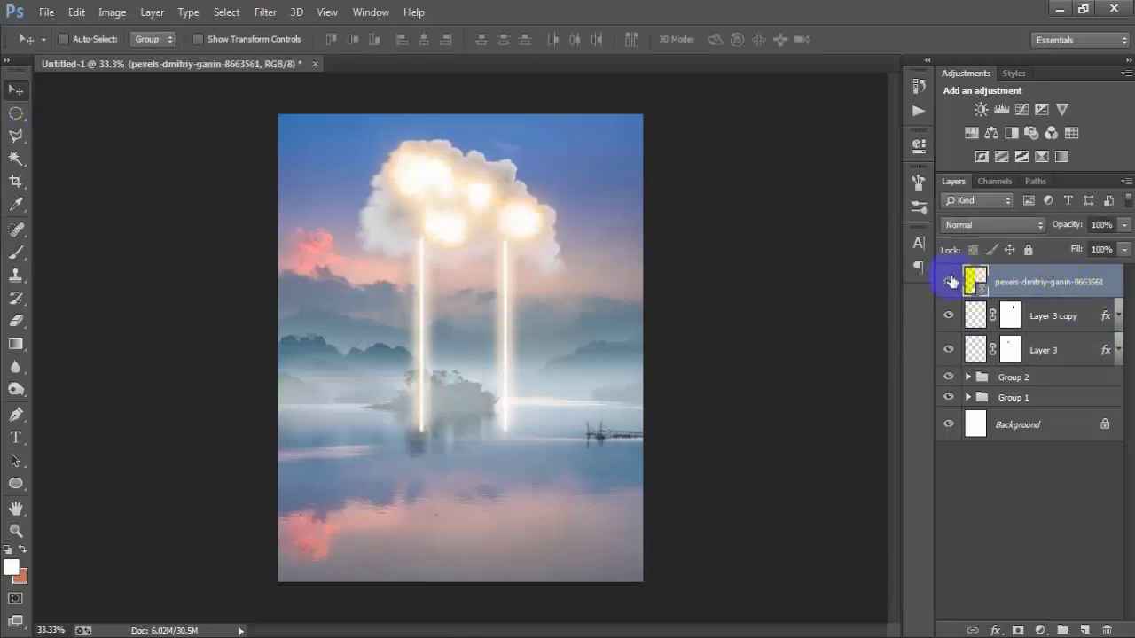
left_click(949, 281)
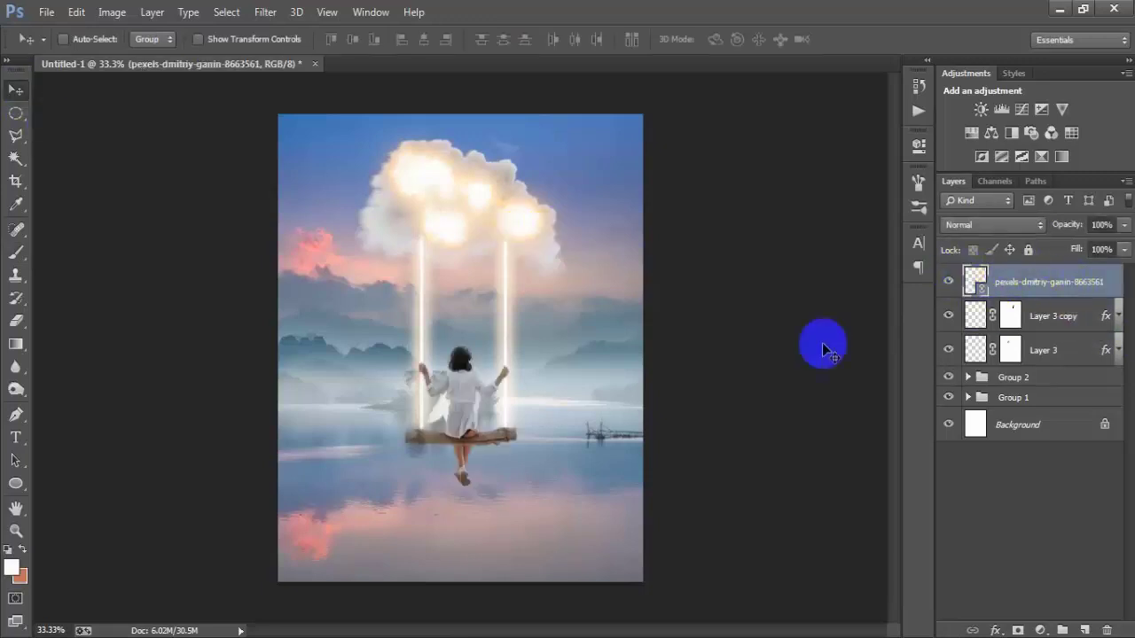
left_click(1085, 630)
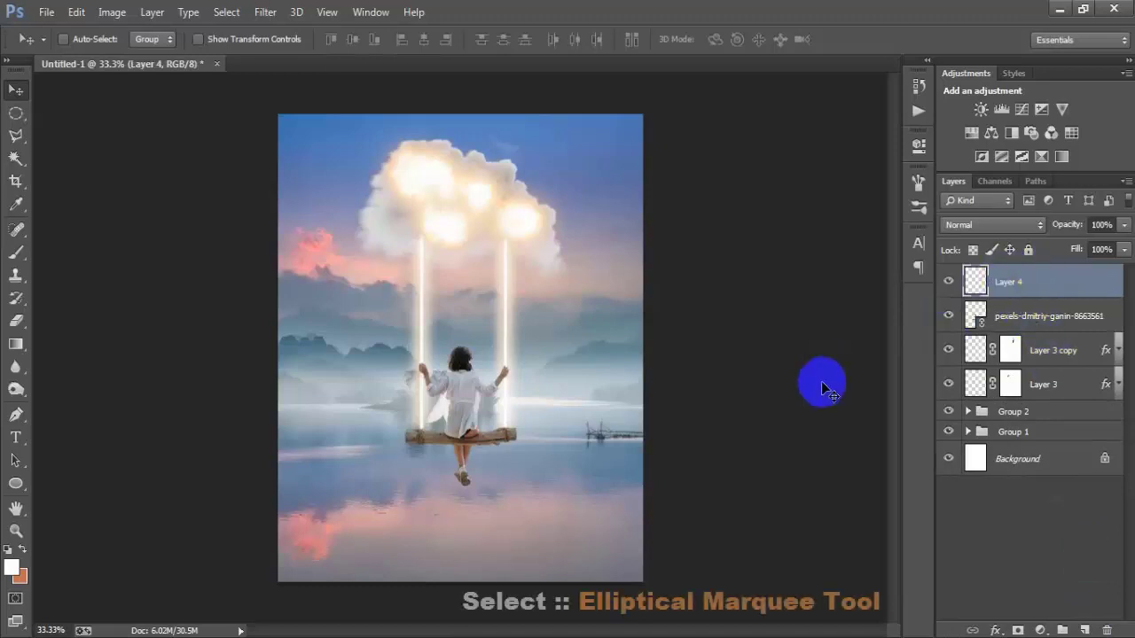
Step: Draw a narrow vertical elliptical selection around the left end of the log, where the left rope meets it
left_click(16, 113)
left_click(100, 127)
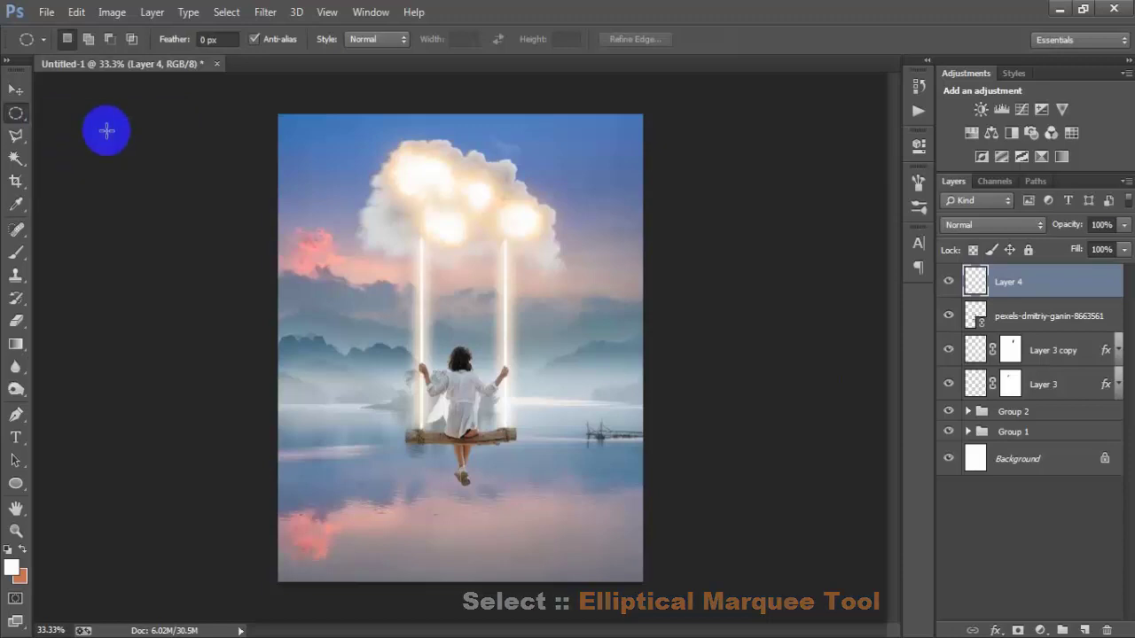
key("ctrl+plus")
key("ctrl+plus")
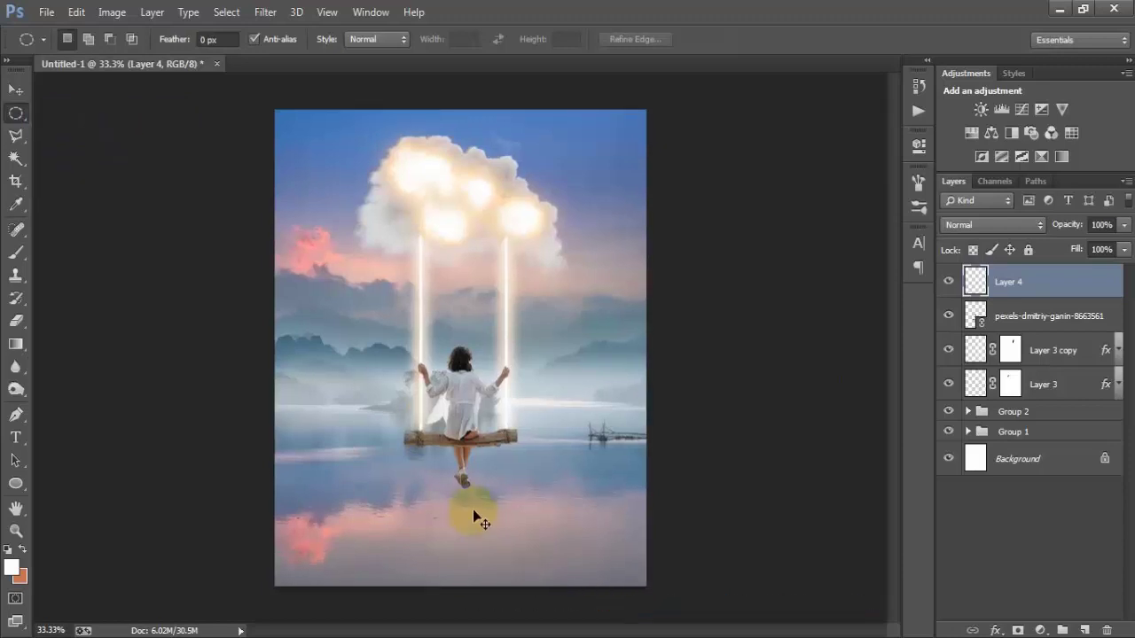
scroll(408, 545, "down", 2)
scroll(399, 550, "down", 1)
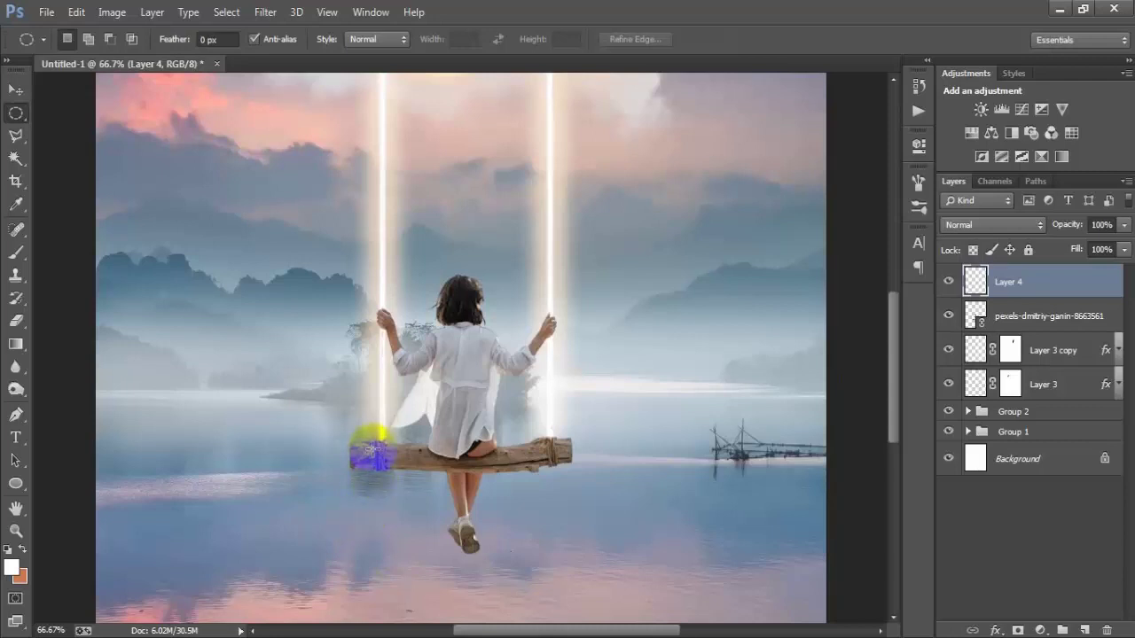
left_click_drag(376, 446, 389, 478)
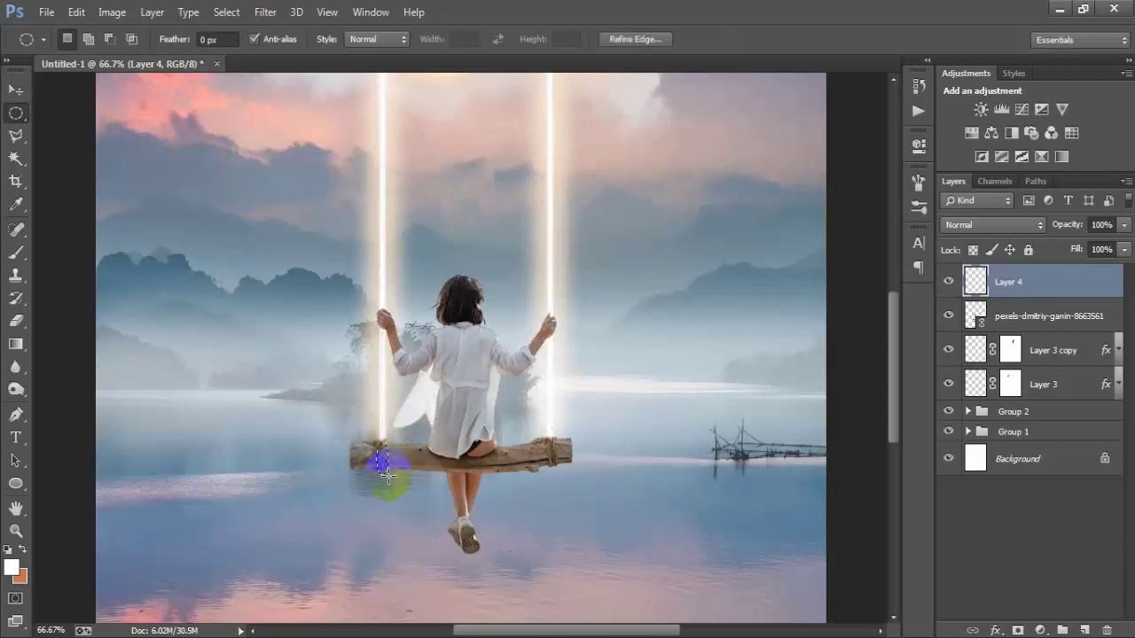
Step: Stroke the elliptical selection at the log's left end with a 3 px white line centred on its edge, and deselect
right_click(383, 461)
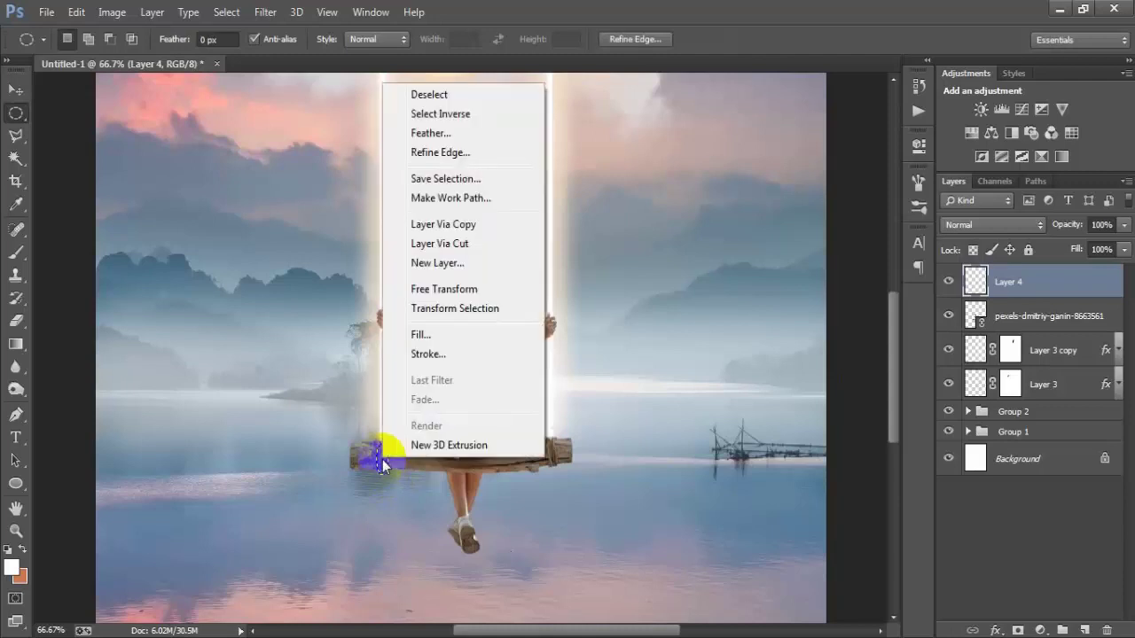
left_click(456, 356)
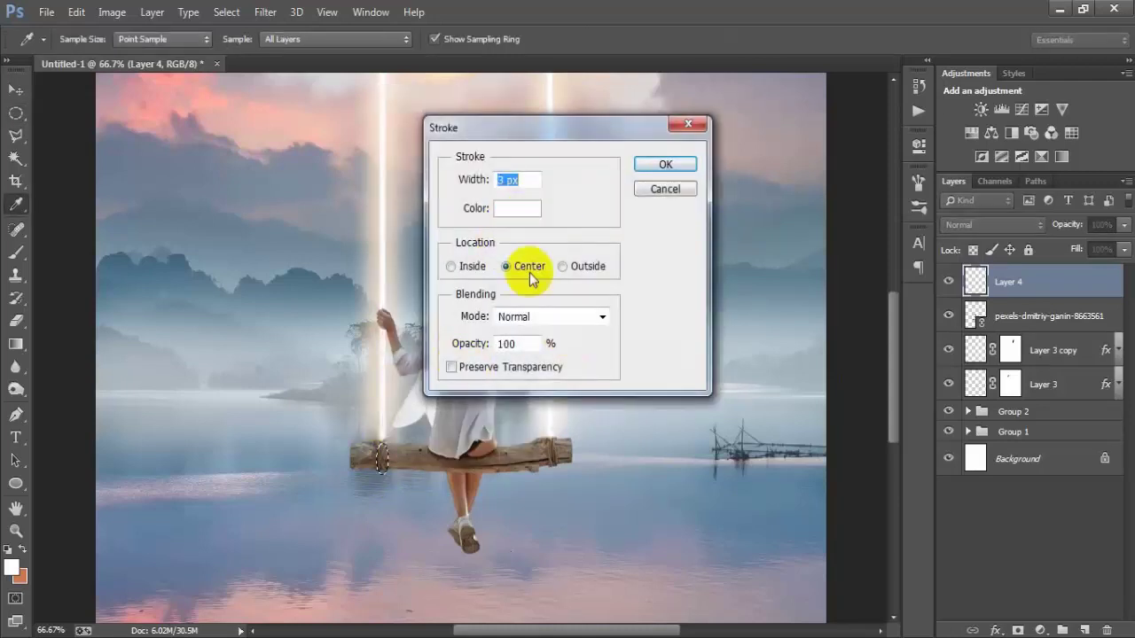
left_click(508, 181)
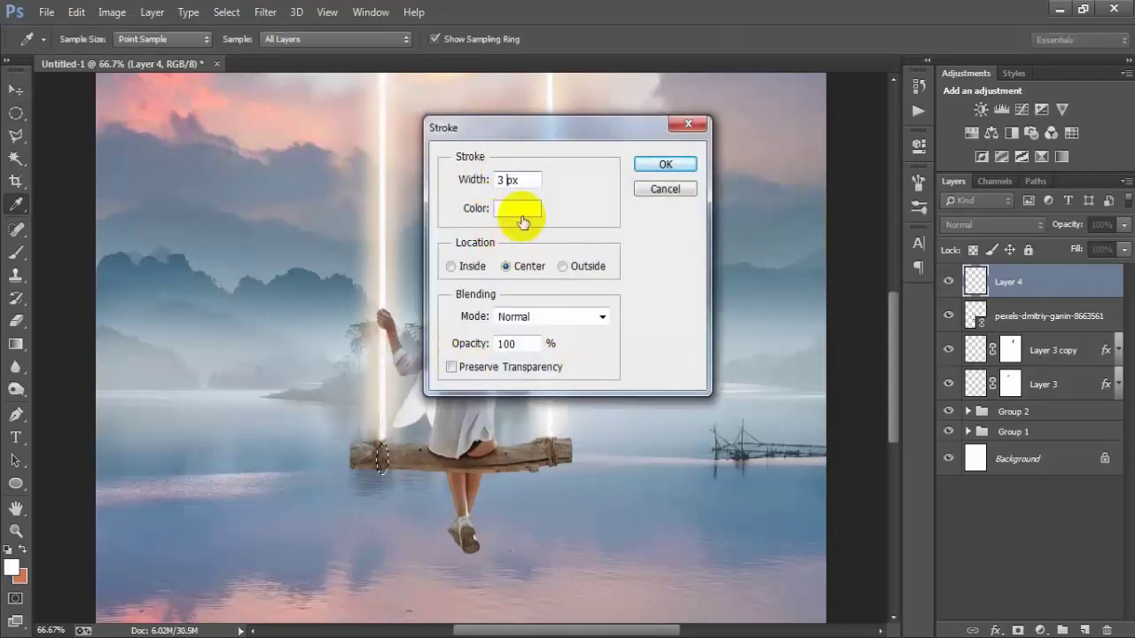
left_click(667, 165)
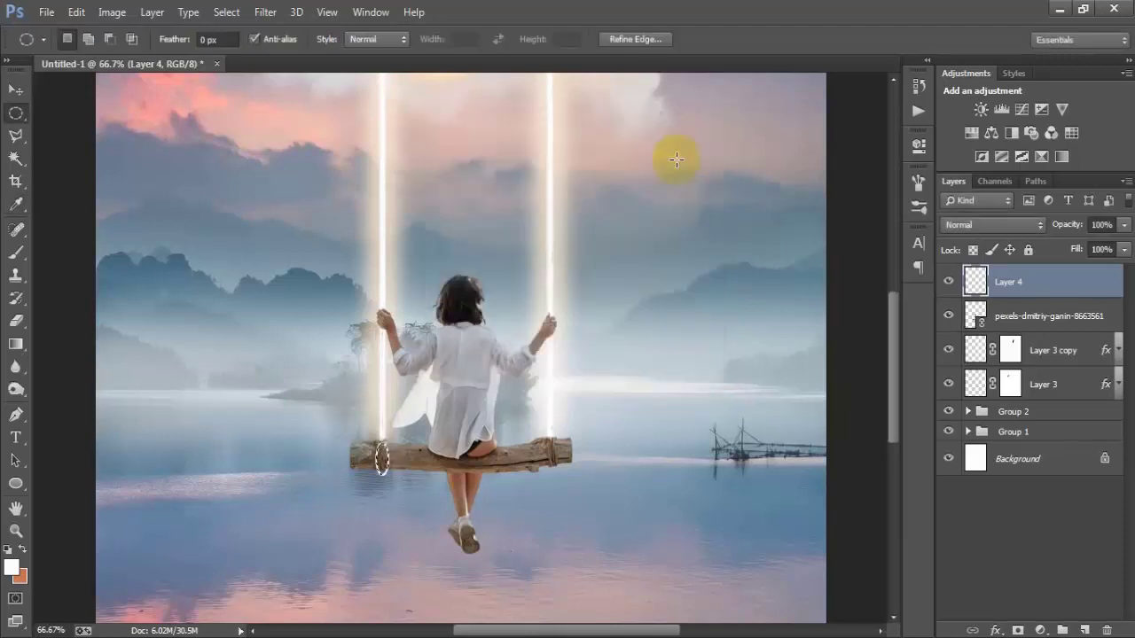
left_click(547, 481)
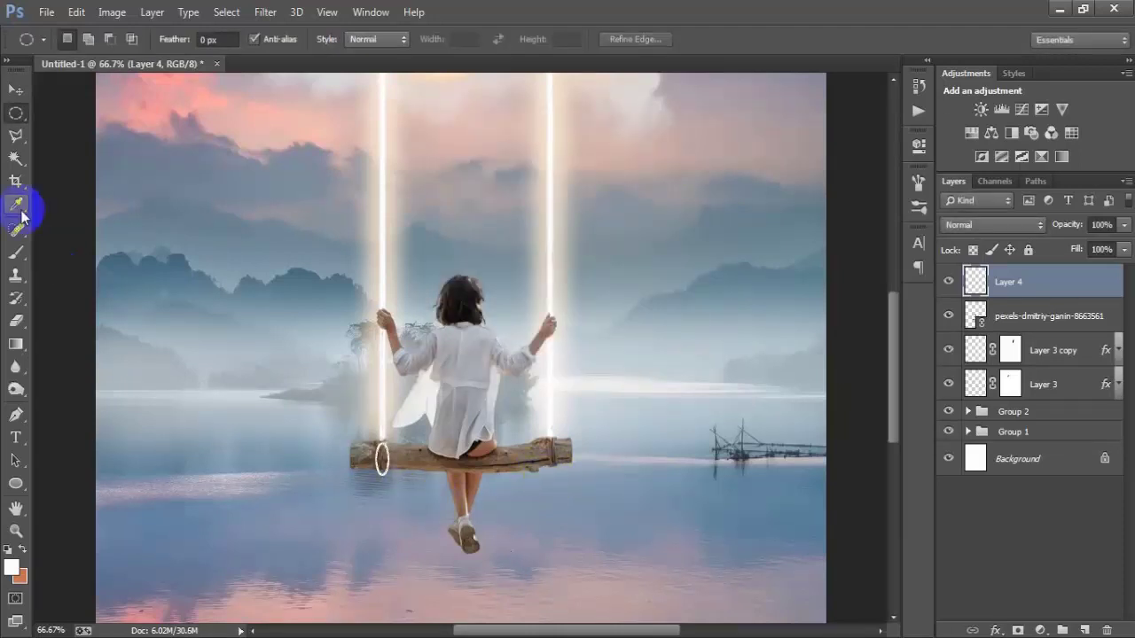
Step: Reset the colours to default and erase the right half of the white ring with a 40 px eraser
left_click(16, 90)
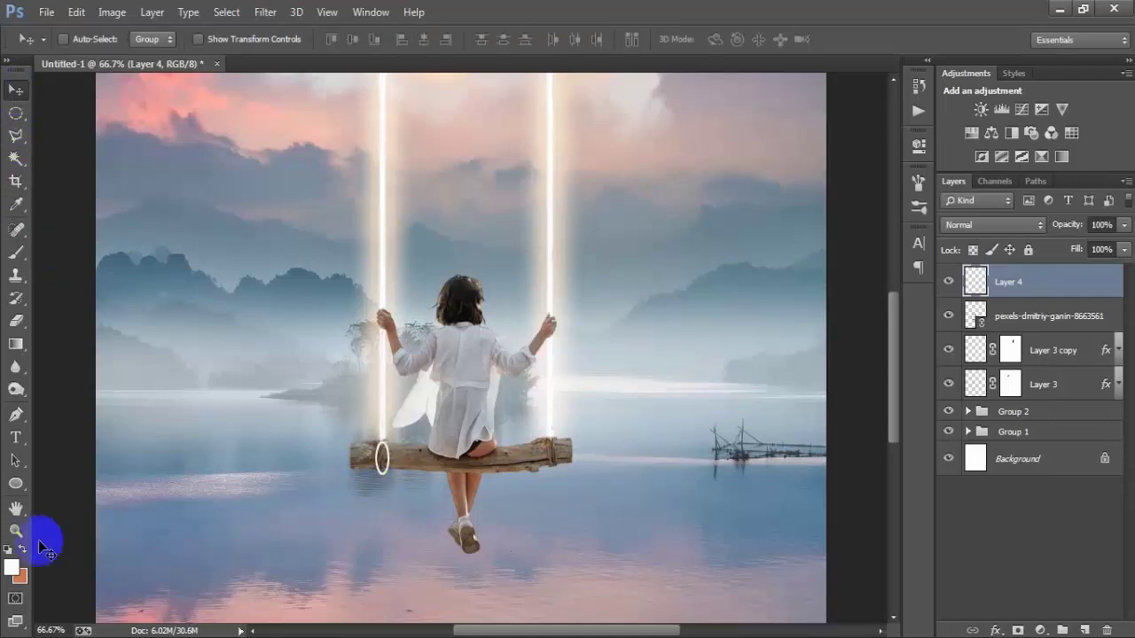
left_click(8, 550)
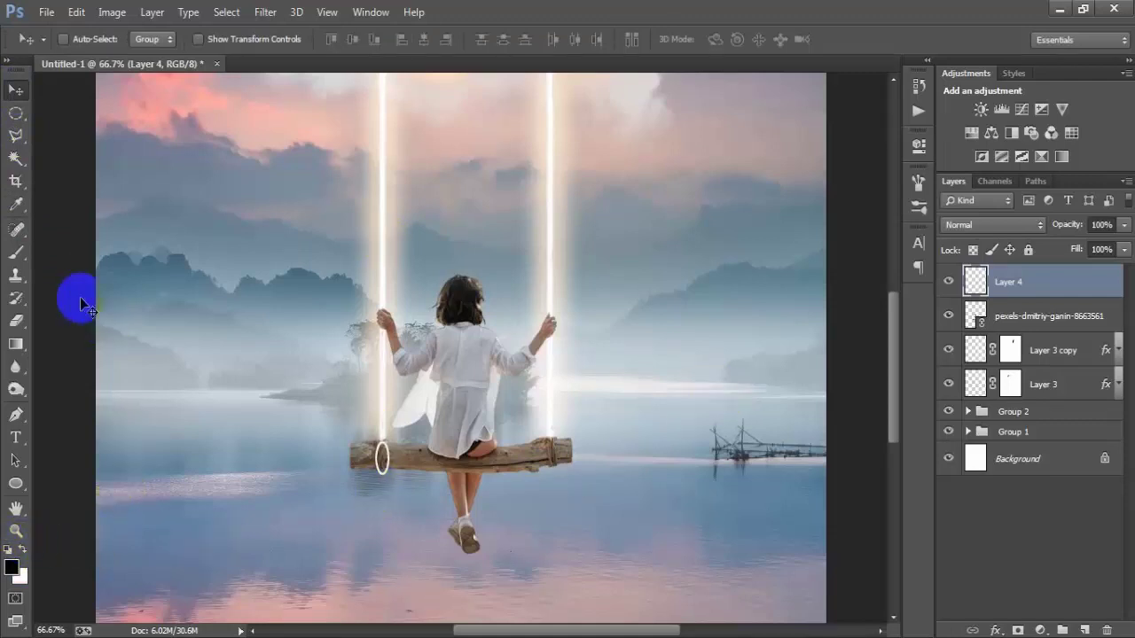
left_click(15, 321)
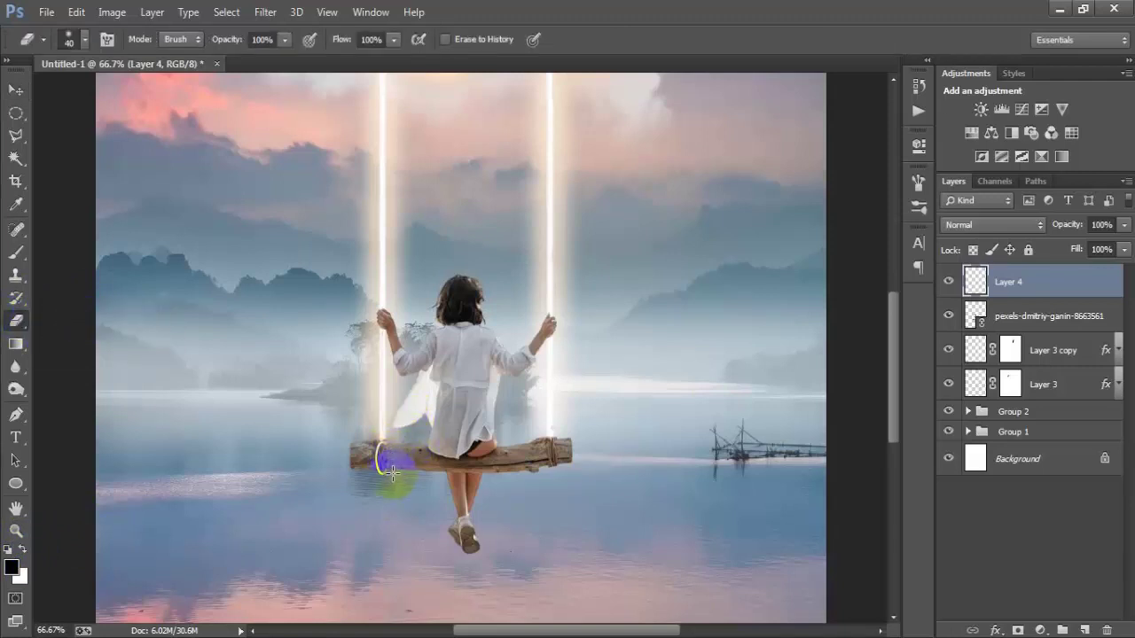
mouse_move(392, 455)
left_mouse_down()
mouse_move(390, 441)
mouse_move(391, 467)
left_mouse_up()
left_click(15, 90)
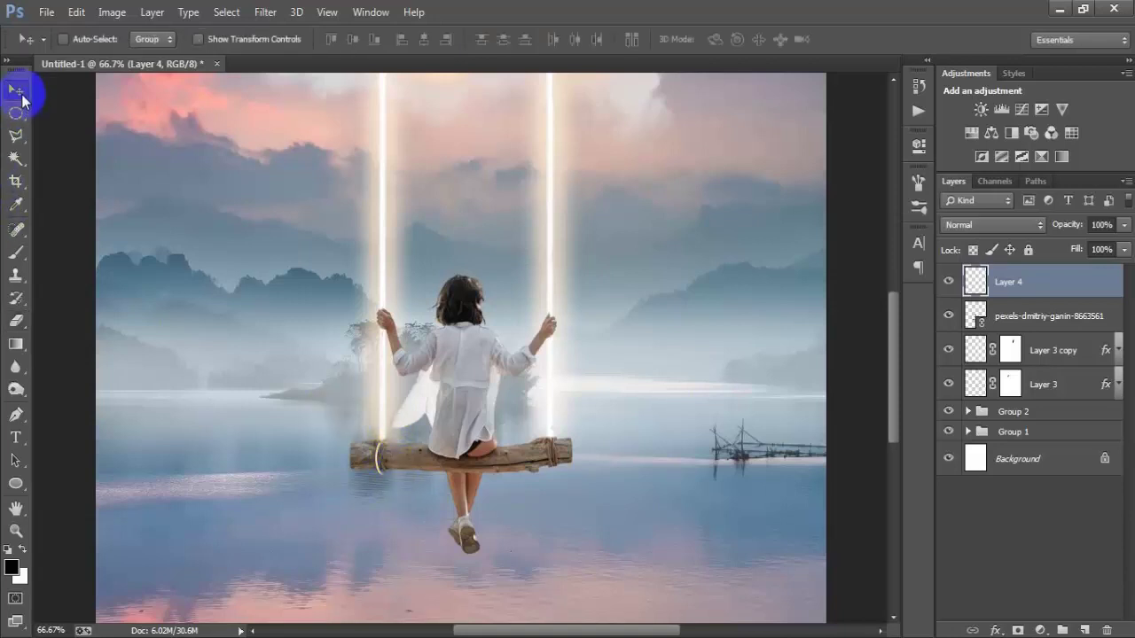
Step: Add an outer glow in colour #FFC77E to the half-ring layer
double_click(1085, 282)
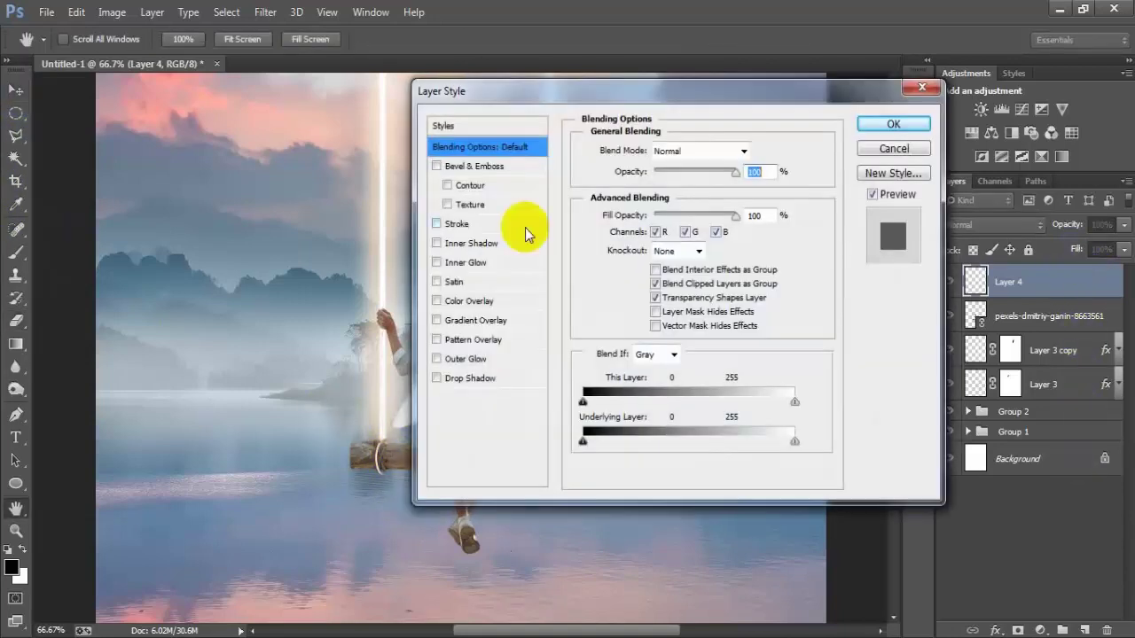
left_click(477, 366)
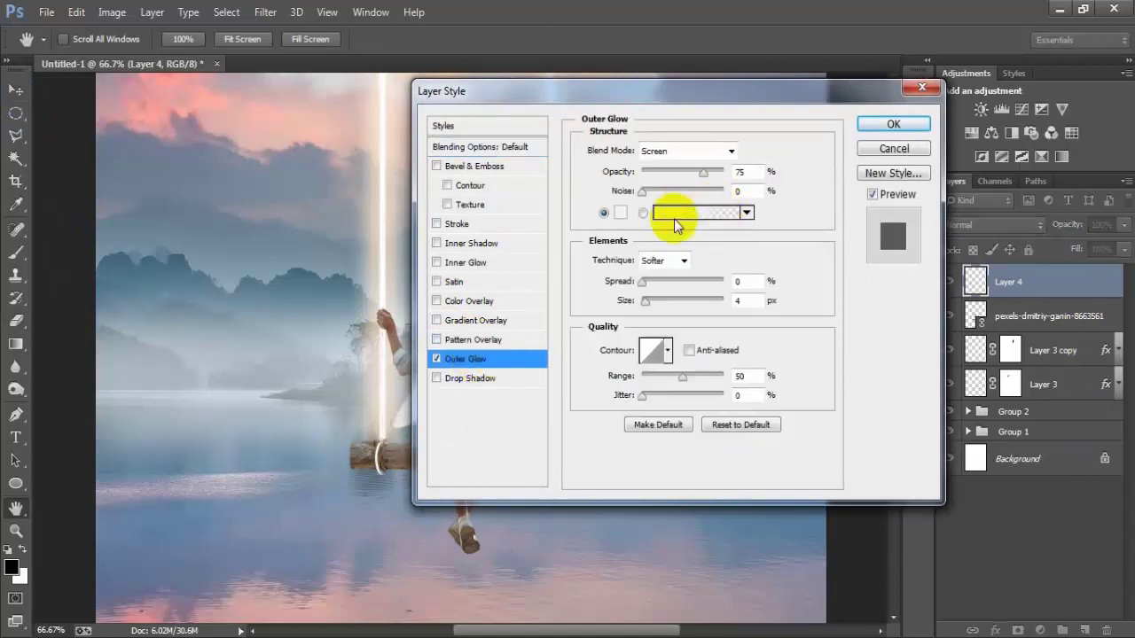
left_click(611, 216)
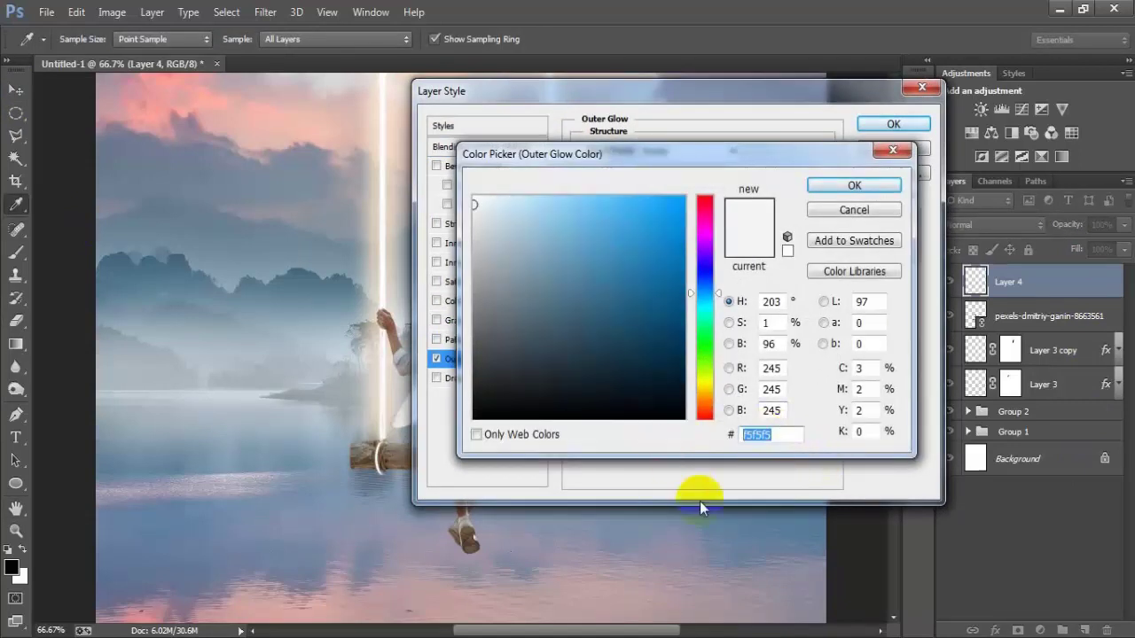
type("FF")
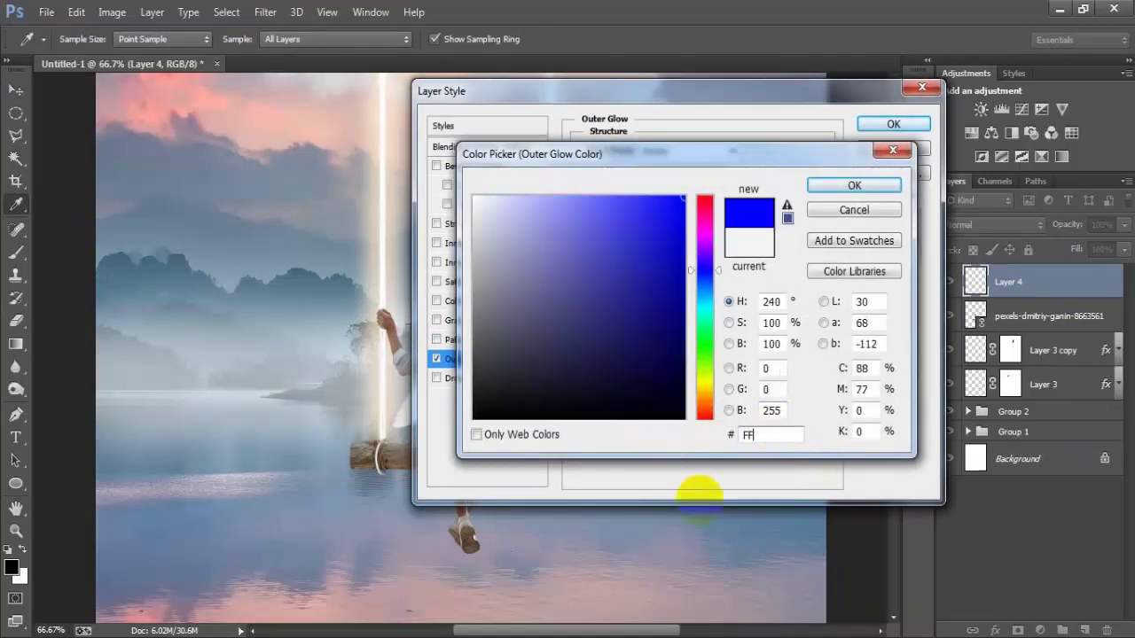
type("C77E")
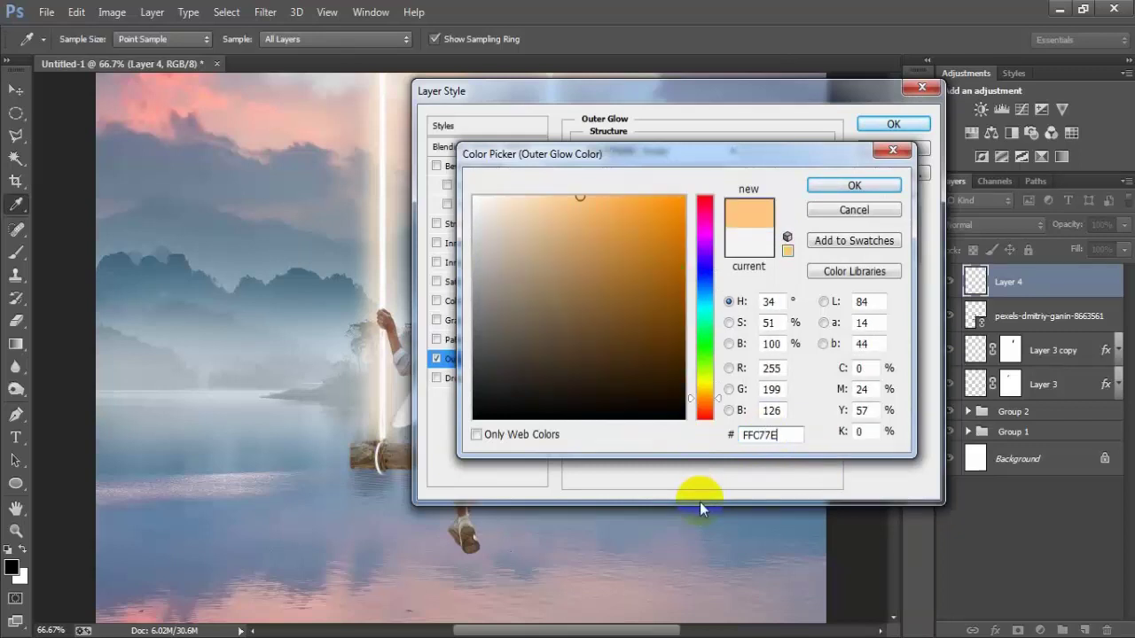
left_click(825, 184)
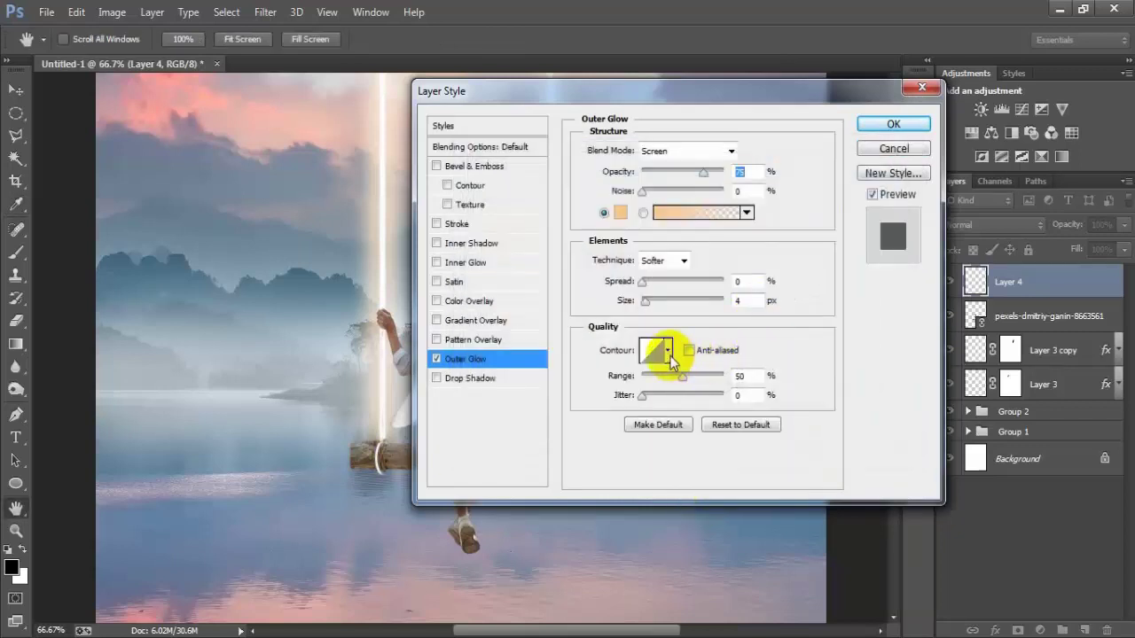
Step: Set the outer glow's size to 60 px, choose a preset from the contour picker, and apply the layer style
left_click(739, 300)
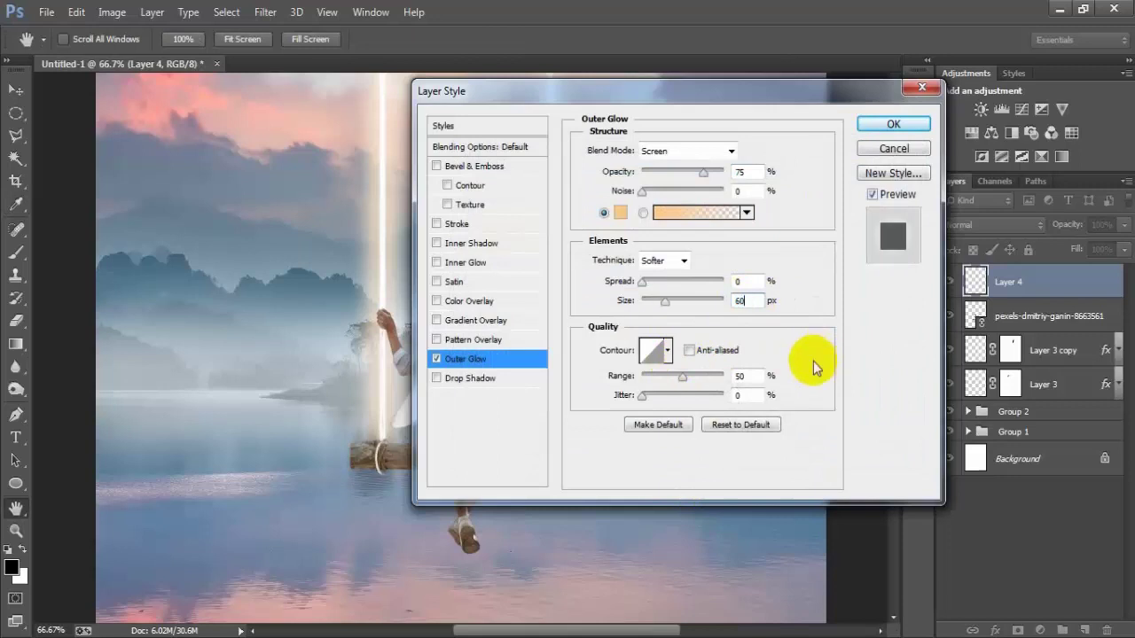
left_click(667, 351)
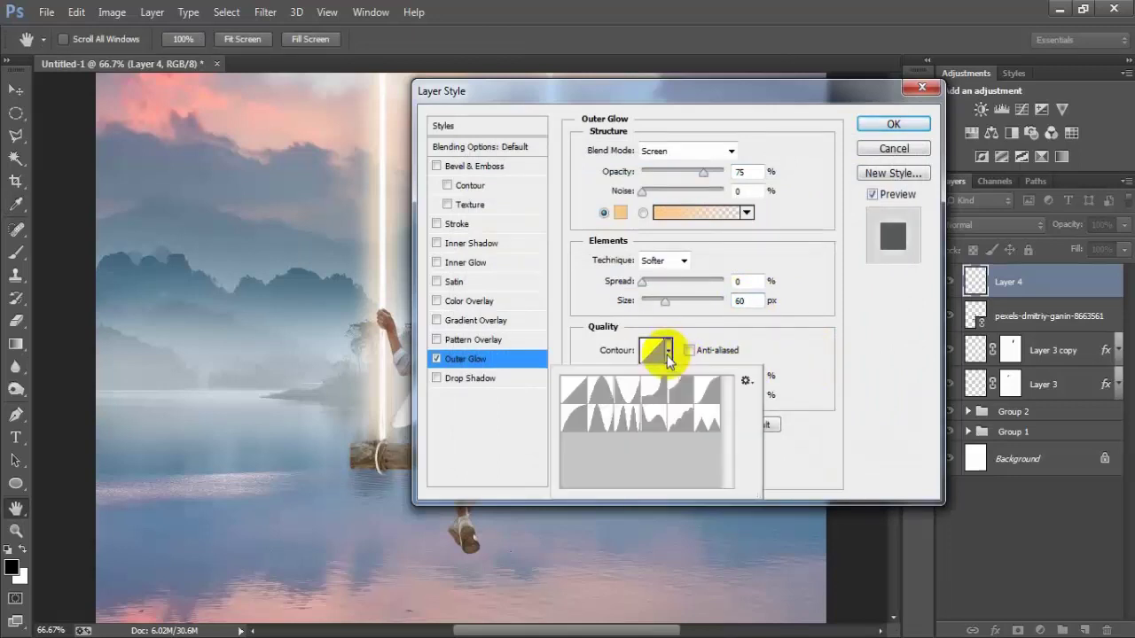
left_click(627, 417)
left_click(888, 126)
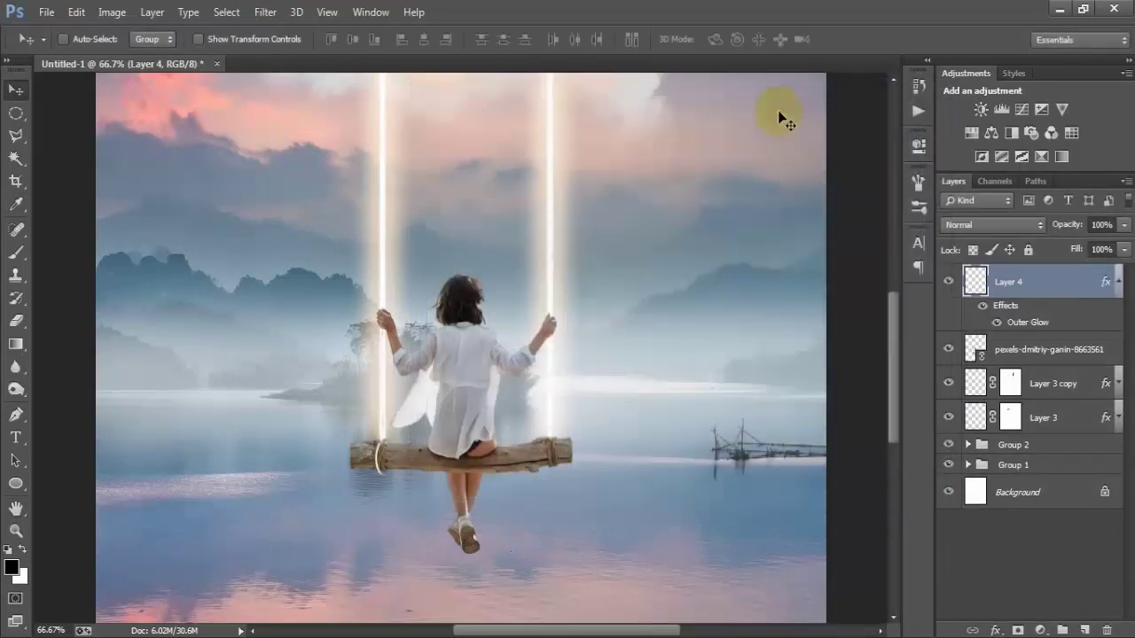
Step: Duplicate the half-ring layer twice, offset the copies side by side as rope wraps, and collapse the layers' effects lists
key("ctrl+j")
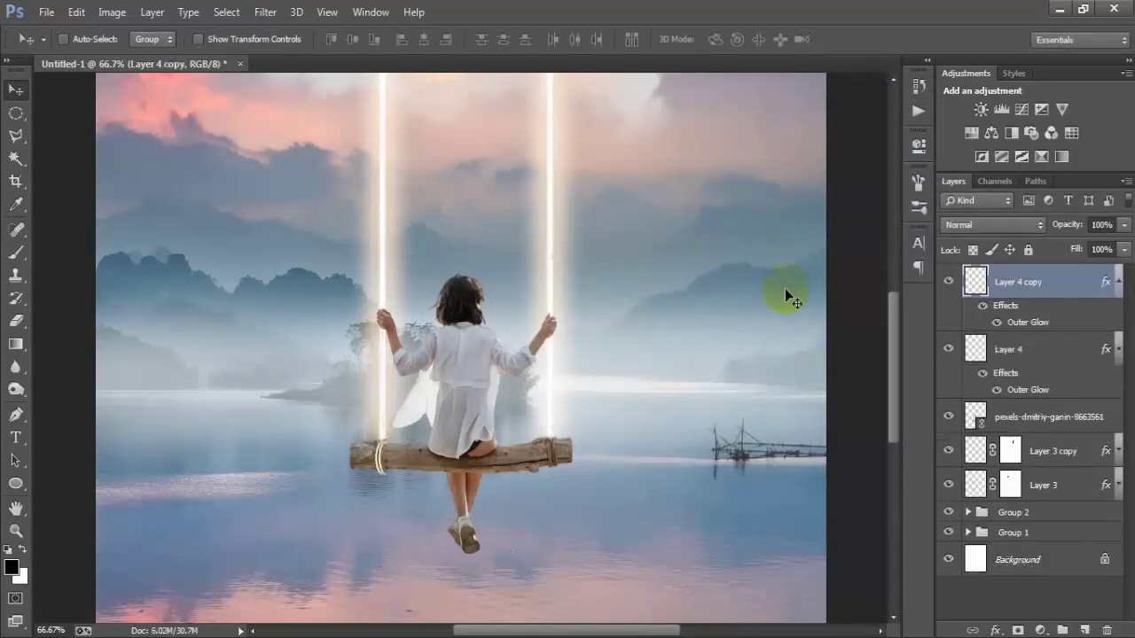
key("ctrl+j")
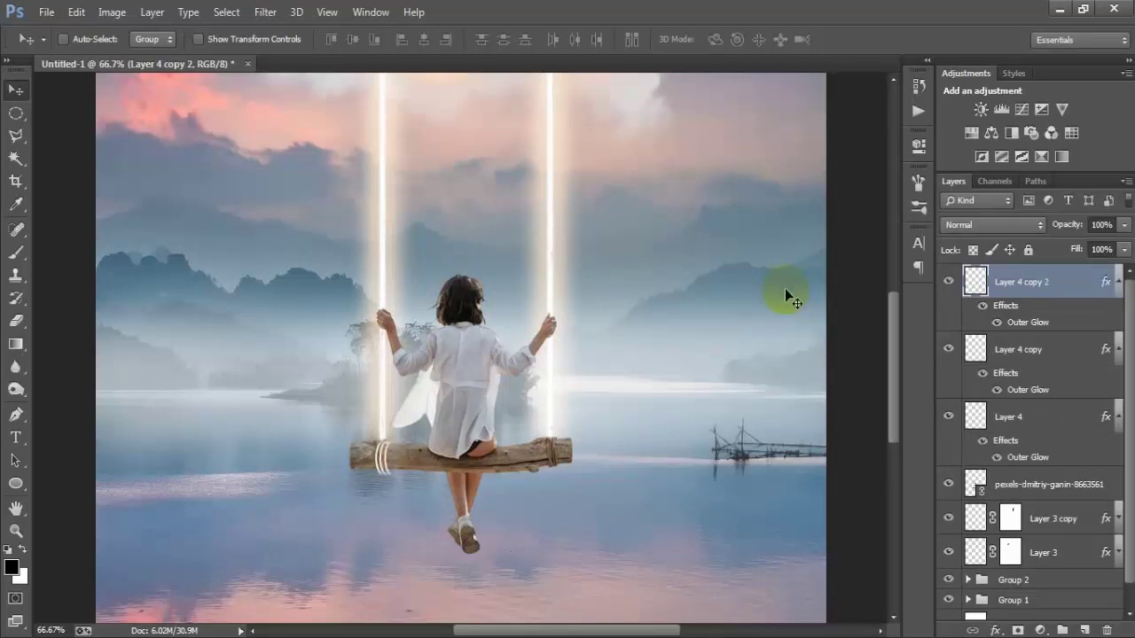
left_click(1118, 281)
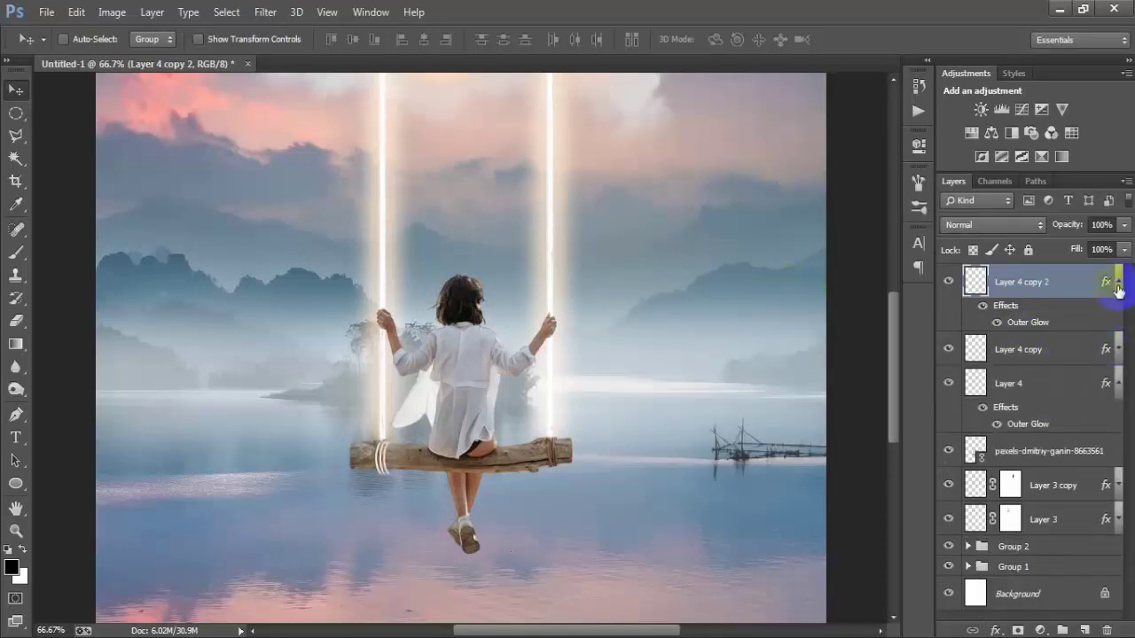
left_click(1118, 316)
left_click(1119, 351)
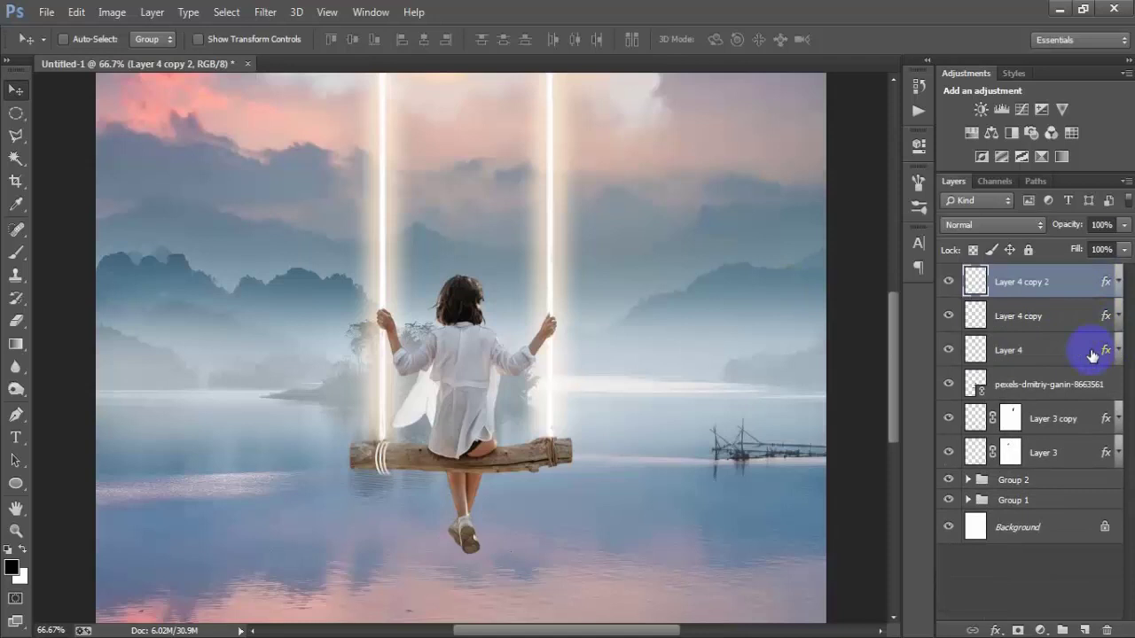
Step: Duplicate the three half-ring layers together and move the copies to the right end of the log
left_click(1068, 353, "shift")
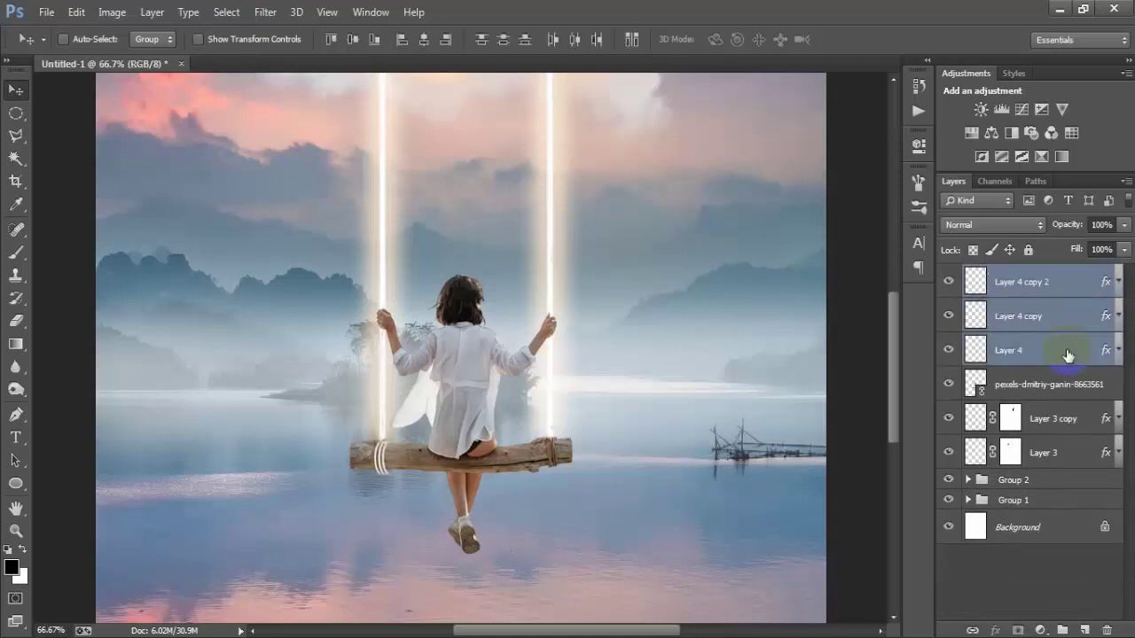
key("ctrl+j")
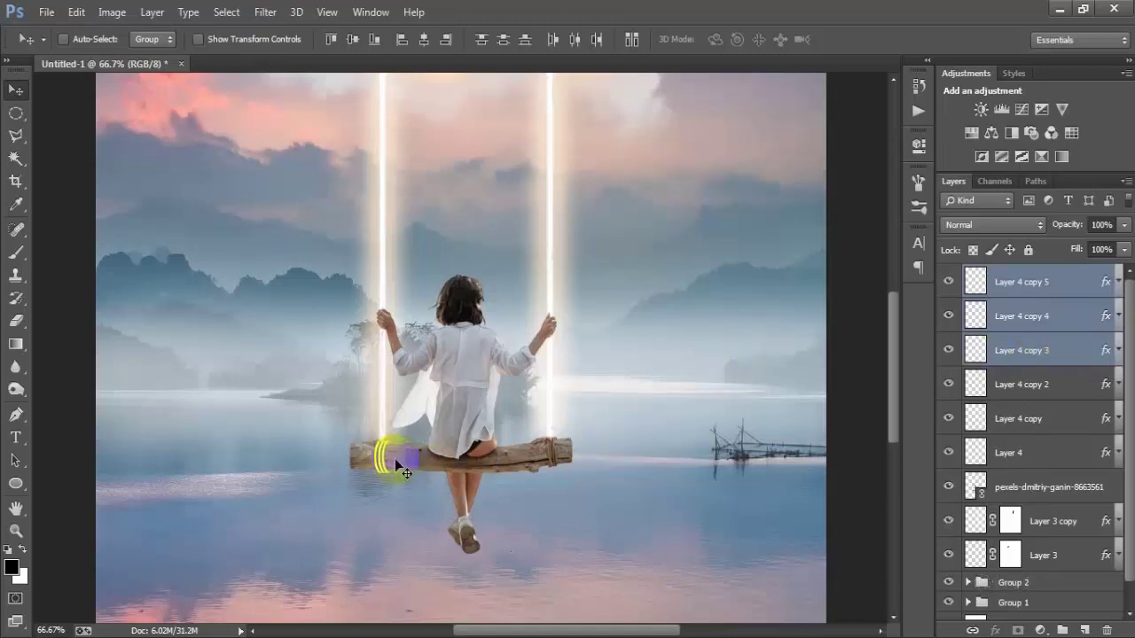
left_click_drag(376, 461, 551, 461)
Step: Flip the copied half-rings horizontally and position them around the log directly under the right rope
key("ctrl+t")
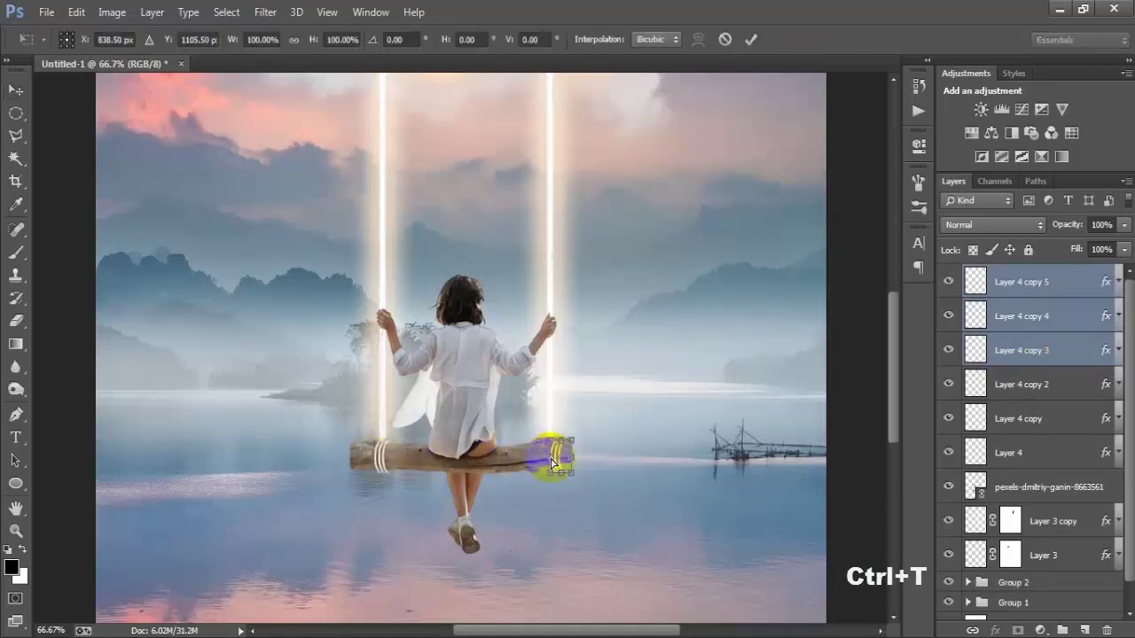
right_click(558, 469)
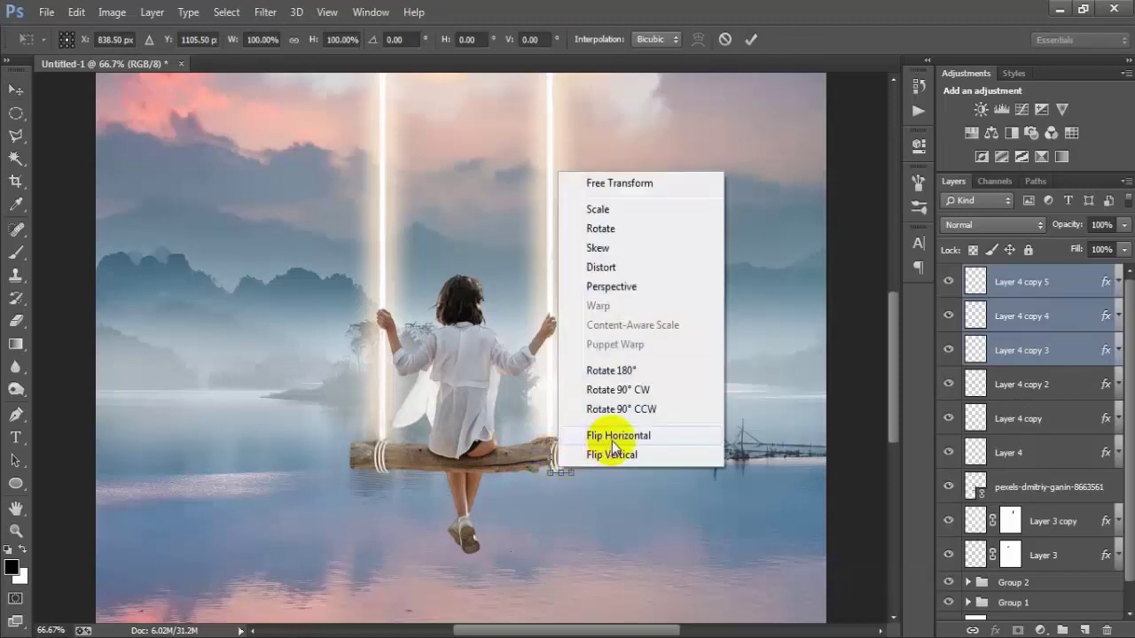
left_click(619, 435)
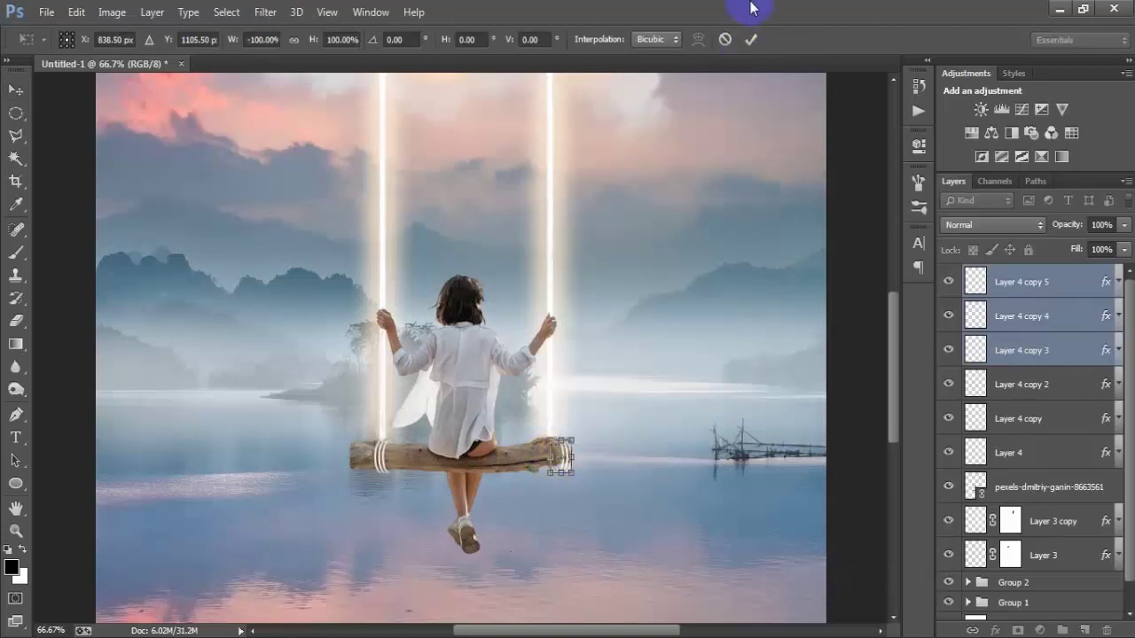
left_click(750, 39)
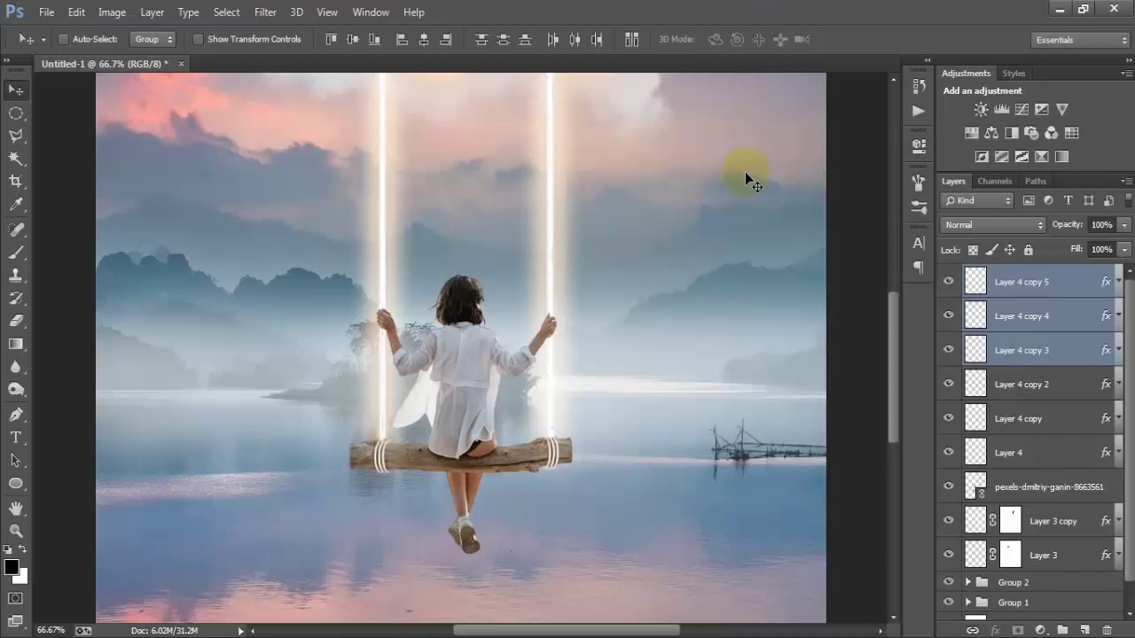
Step: Select all layers from Layer 3 up to Layer 4 copy 5, check them by toggling visibility, and group them
key("ctrl+minus")
key("ctrl+minus")
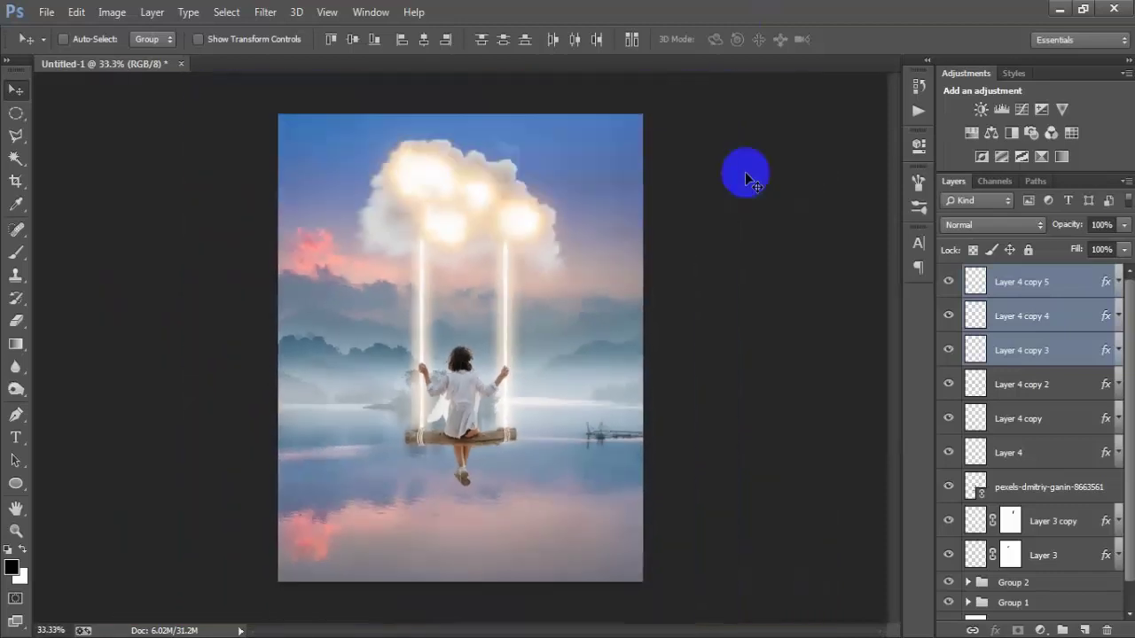
left_click(1047, 557, "shift")
left_click(1045, 284, "shift")
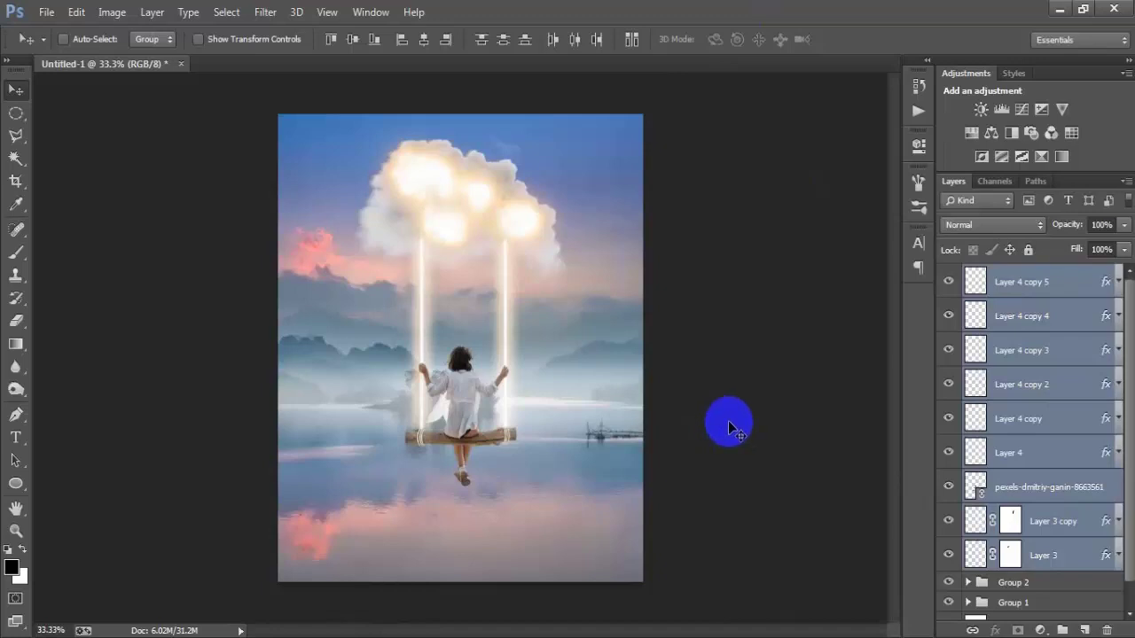
left_click(949, 555)
left_click(950, 556)
left_click(949, 521)
left_click(949, 521)
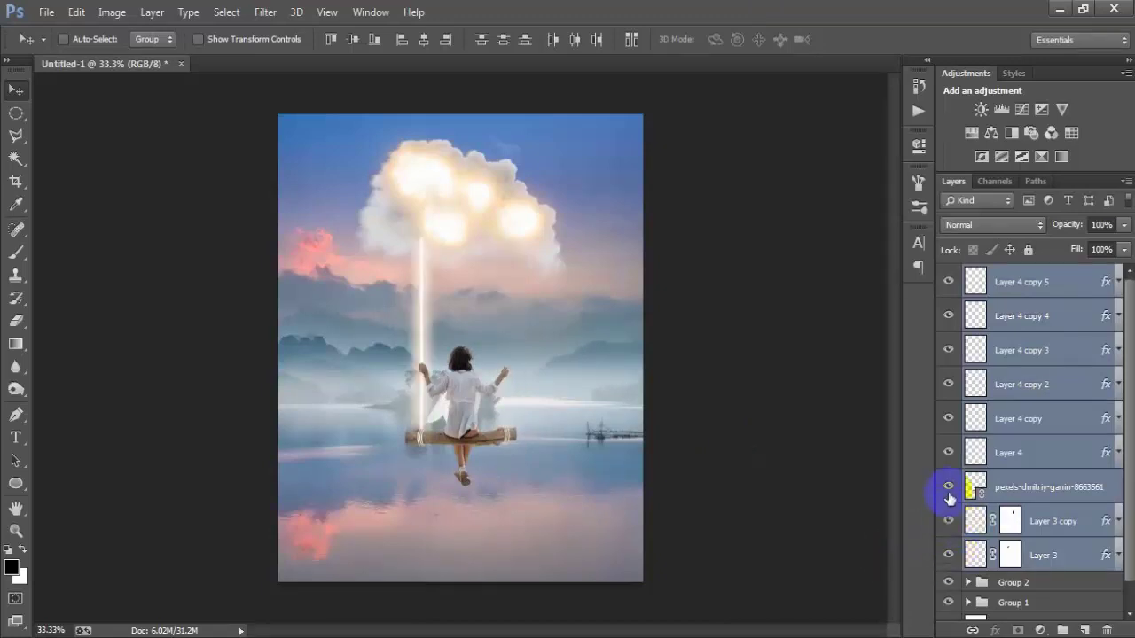
left_click(949, 488)
left_click(949, 488)
key("ctrl+g")
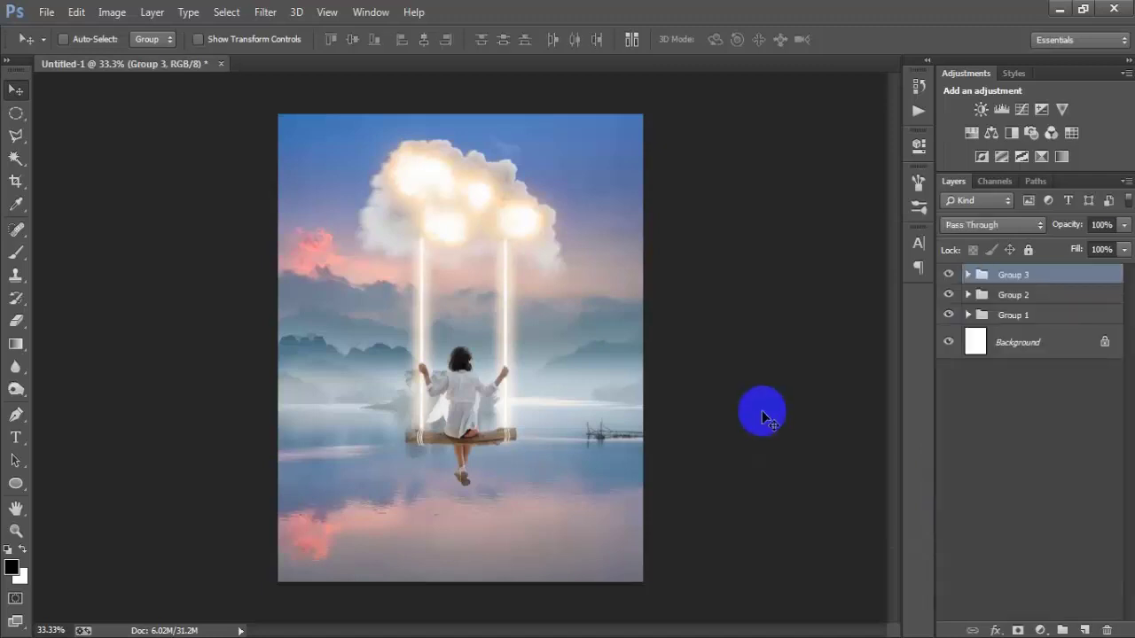
Step: Hide the Background layer and Group 1, keeping only the cloud and swing groups shown
left_click(947, 275)
left_click(947, 275)
left_click(947, 342)
left_click(948, 316)
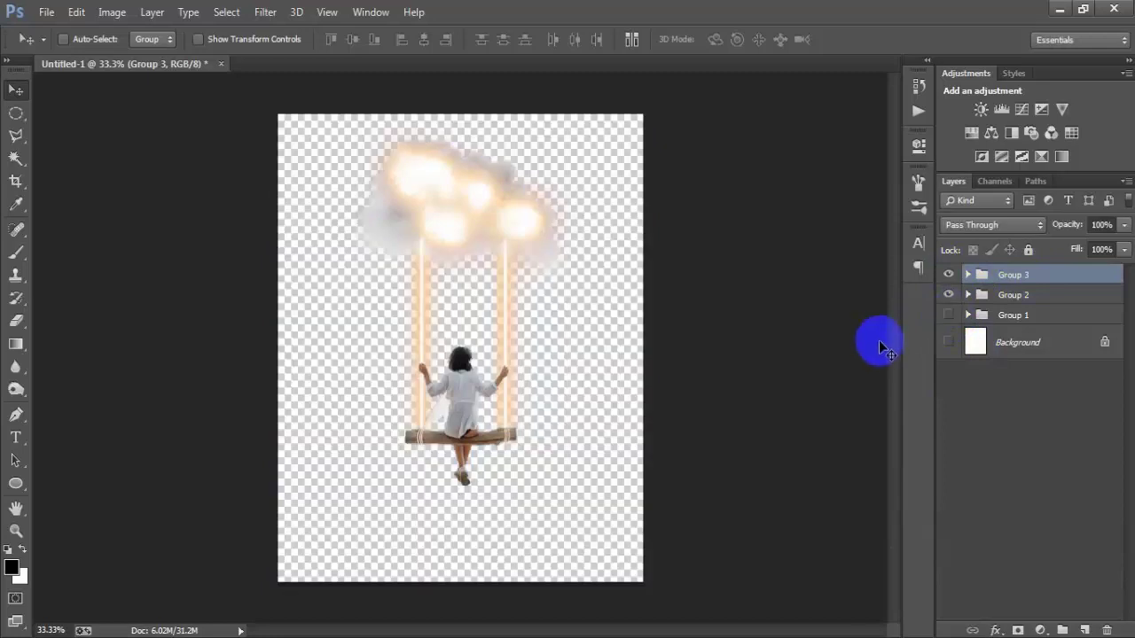
left_click(948, 276)
left_click(948, 275)
Step: Stamp the visible groups into a new merged layer on top, and show the Background layer and Group 1 again
key("shift+ctrl+alt+e")
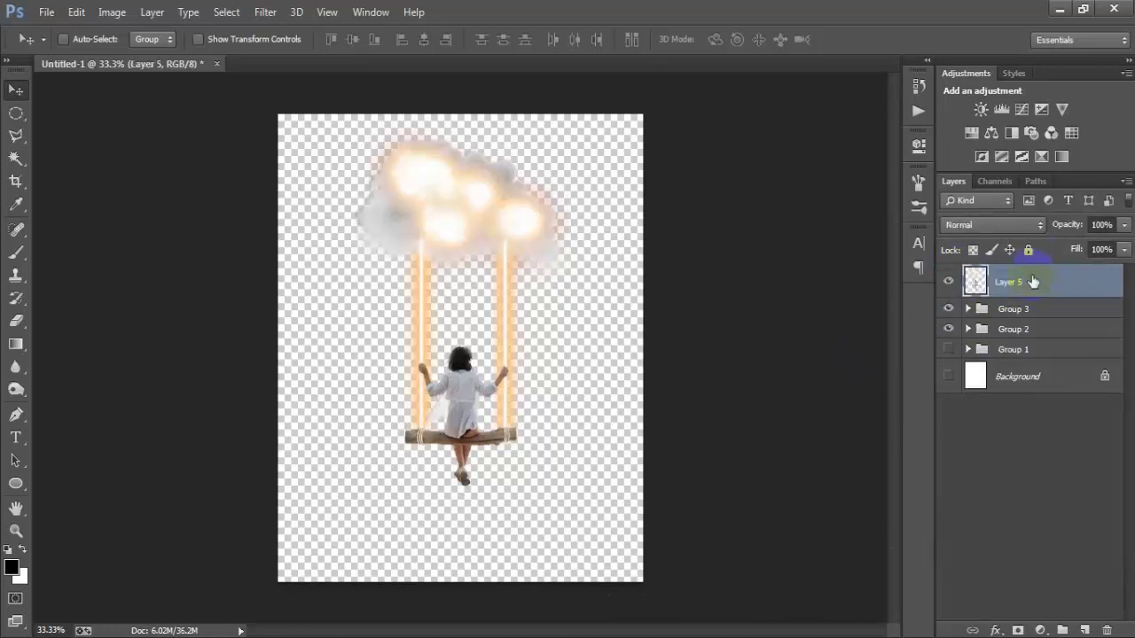
left_click(948, 376)
left_click(948, 350)
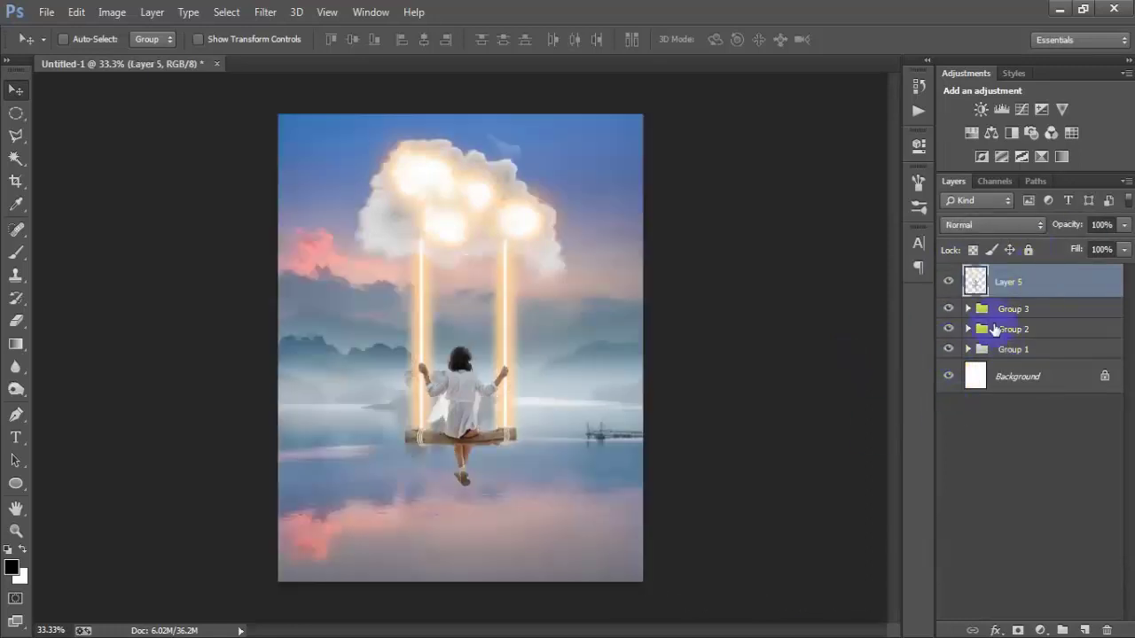
Step: Start a Wave distortion on the merged Layer 5 with the number of generators set to 190
left_click(265, 13)
mouse_move(325, 222)
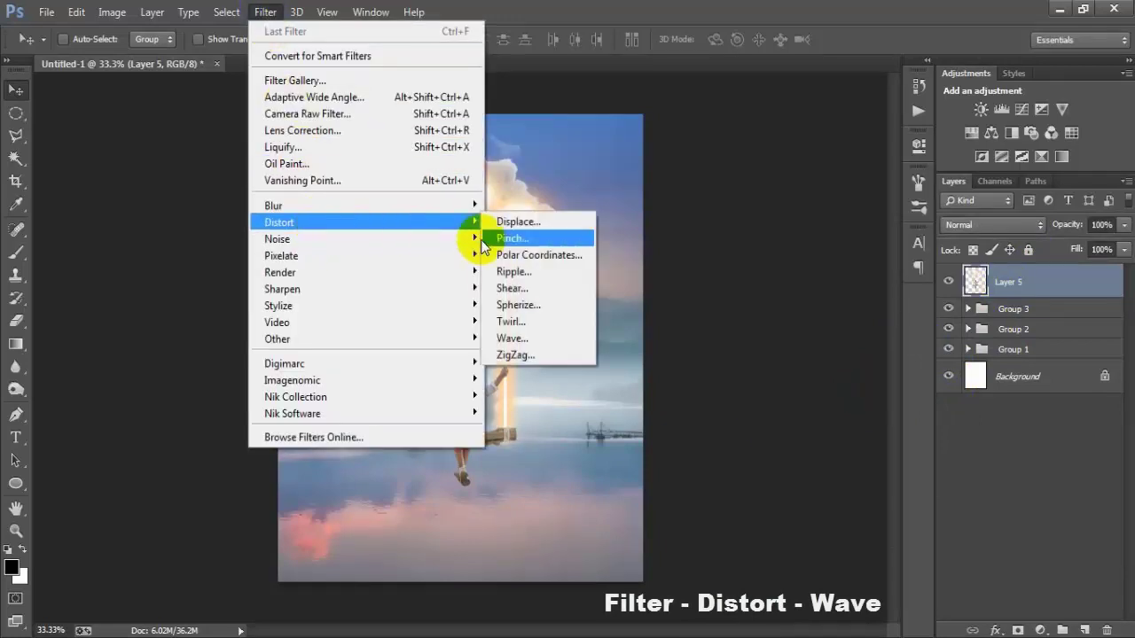
left_click(564, 339)
left_click_drag(704, 115, 613, 133)
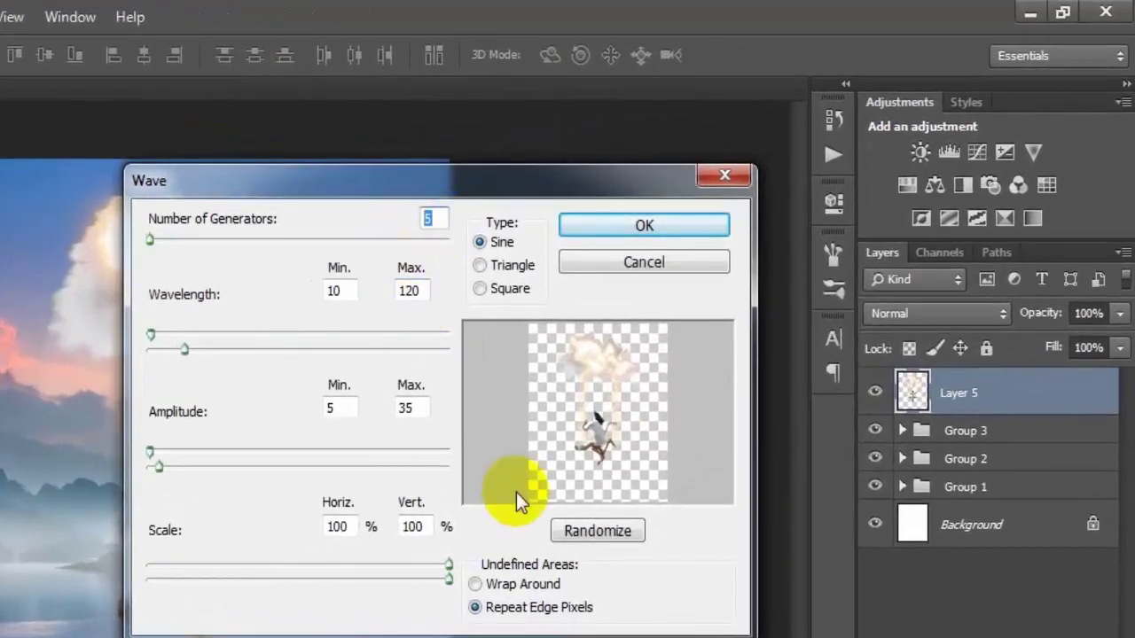
type("19")
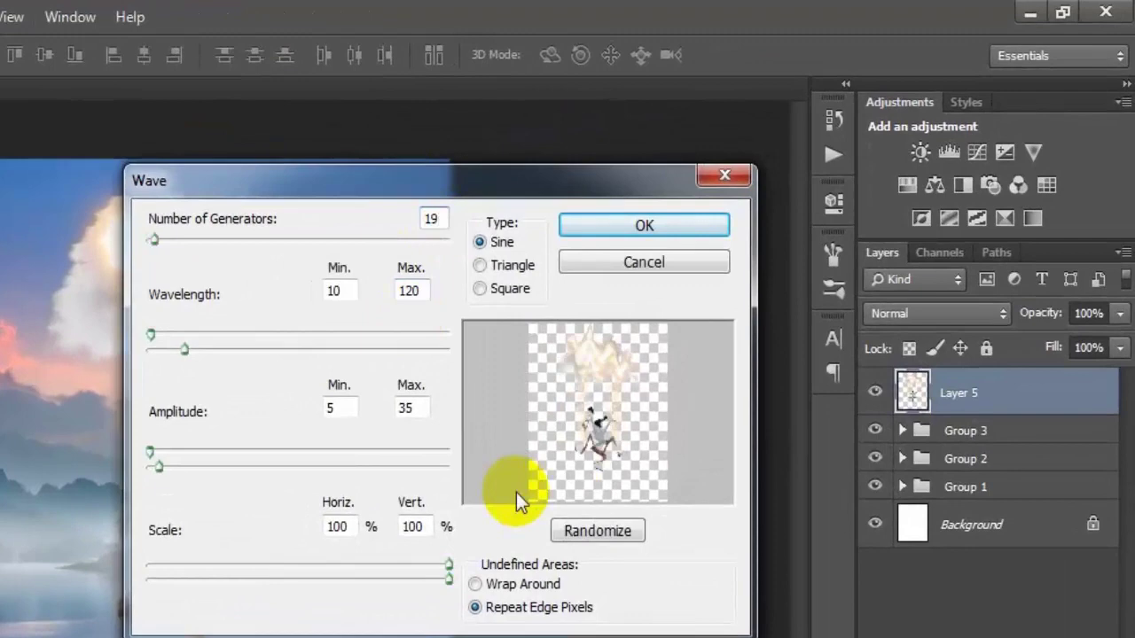
type("0")
Step: Set the wave's wavelength range to 1–71 and its amplitude range to 1–83
double_click(335, 291)
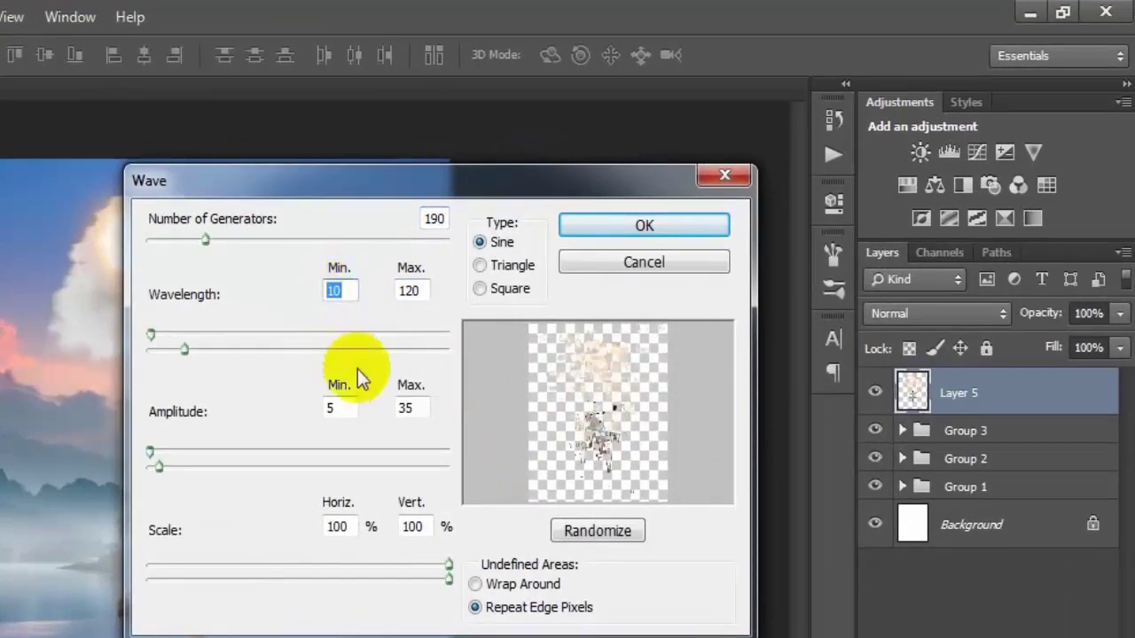
type("1")
double_click(406, 292)
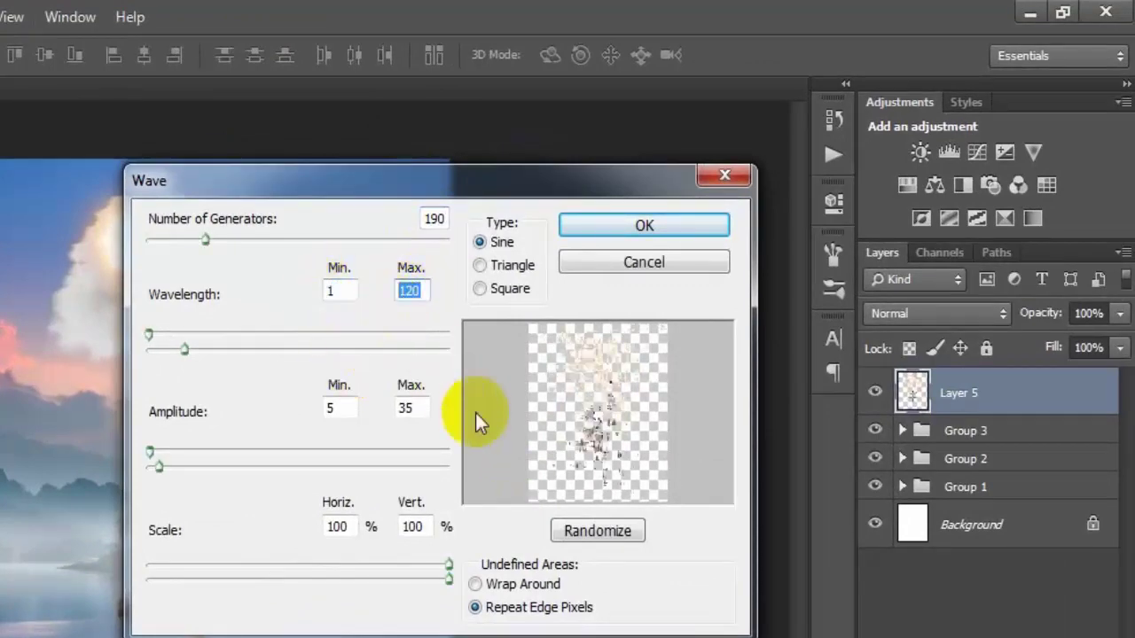
type("71")
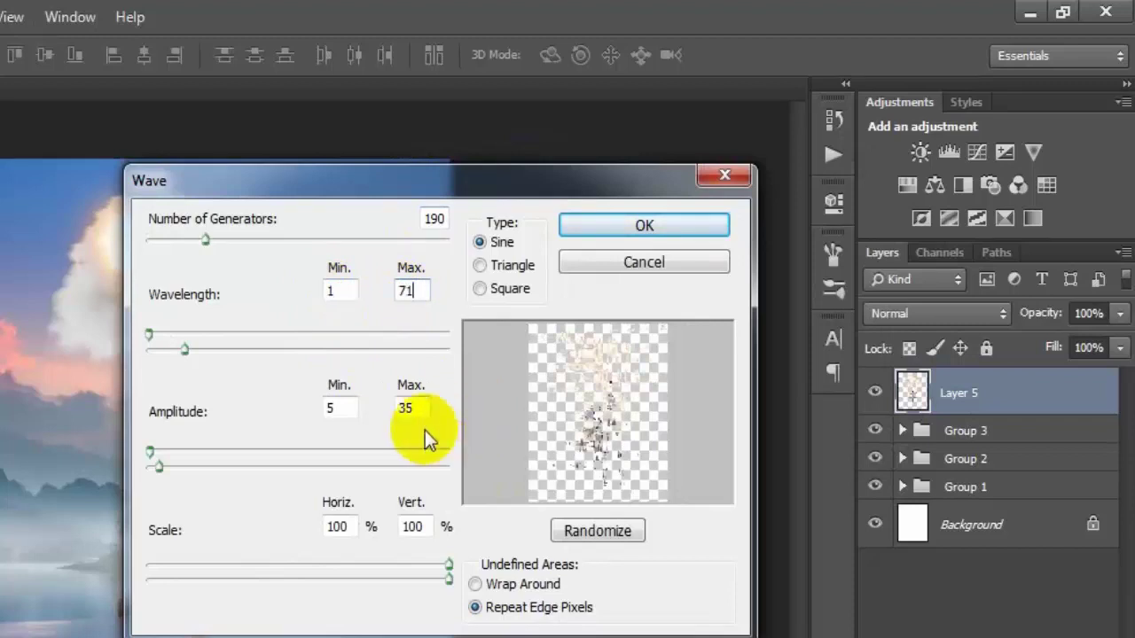
double_click(337, 408)
type("1")
left_click_drag(419, 408, 400, 408)
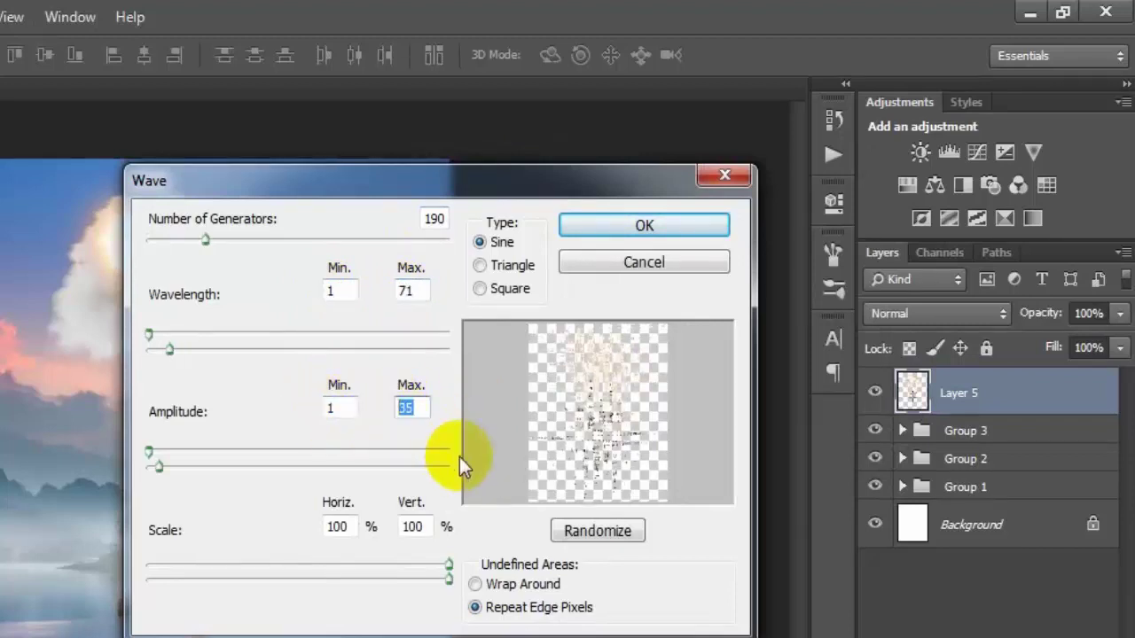
type("83")
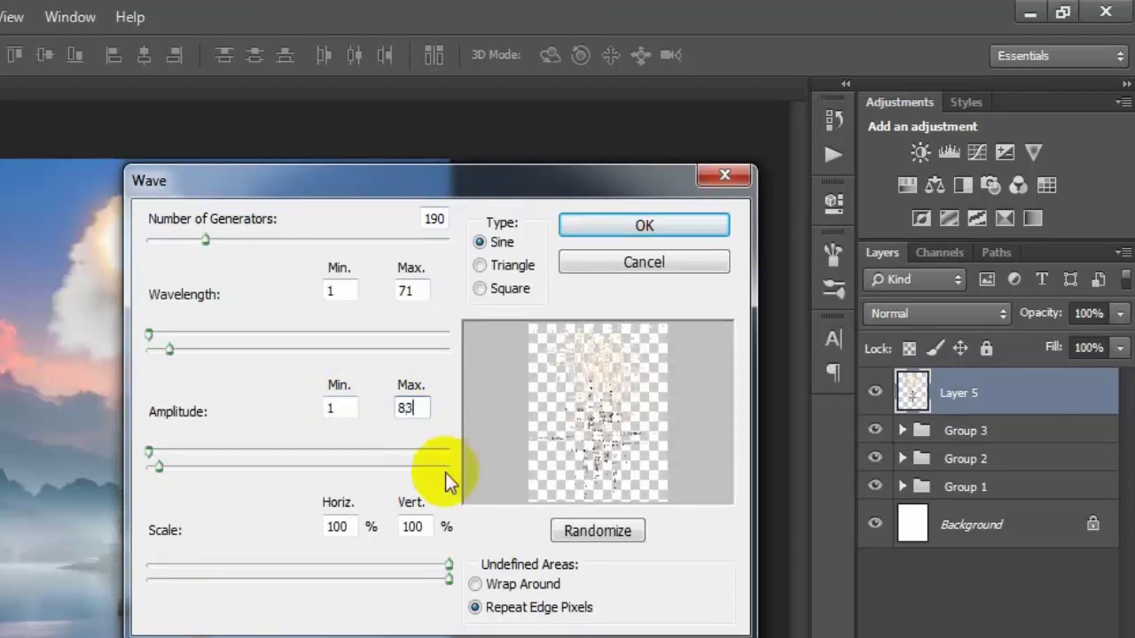
Step: Scale the wave to 6% horizontally and 1% vertically, choose the Triangle type, and apply the filter
left_click(342, 527)
double_click(337, 527)
type("6")
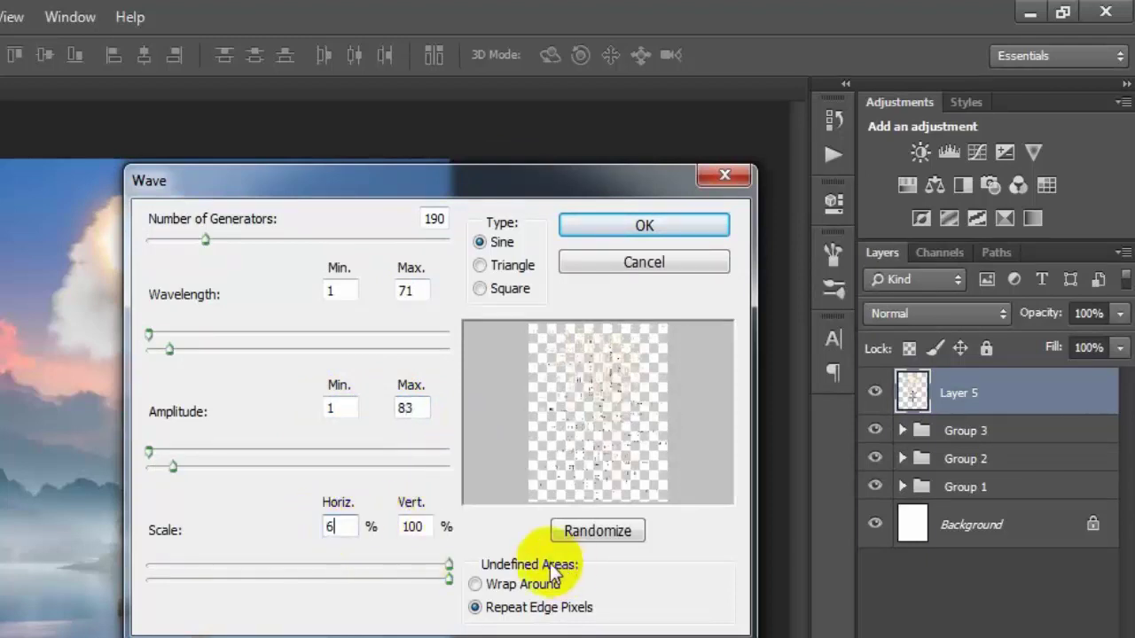
left_click(417, 527)
double_click(417, 527)
type("1")
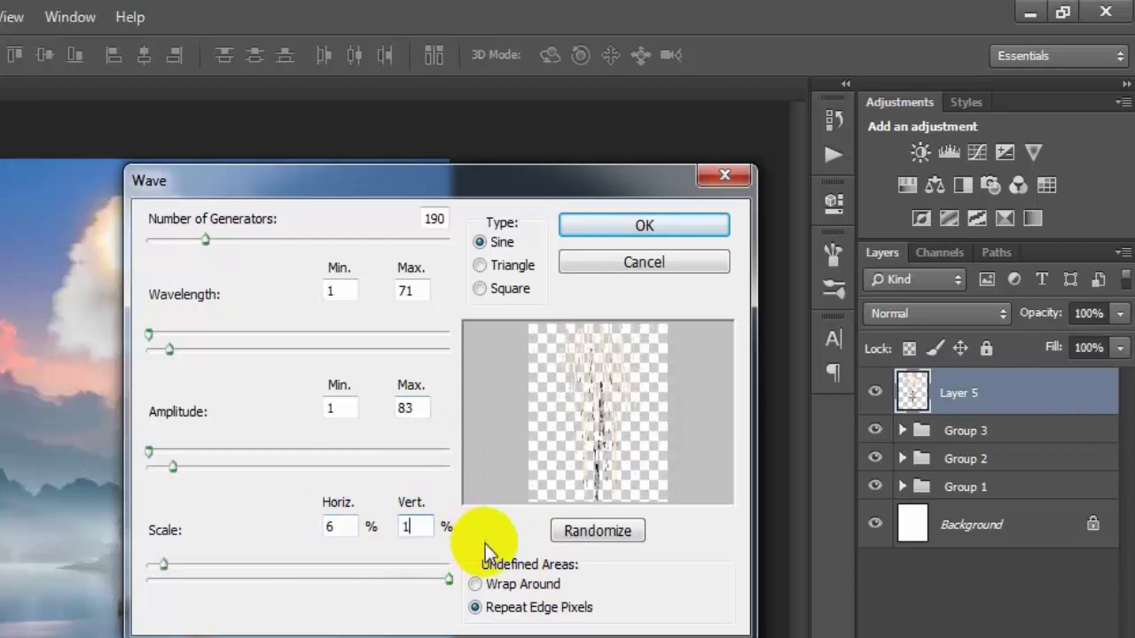
left_click(506, 265)
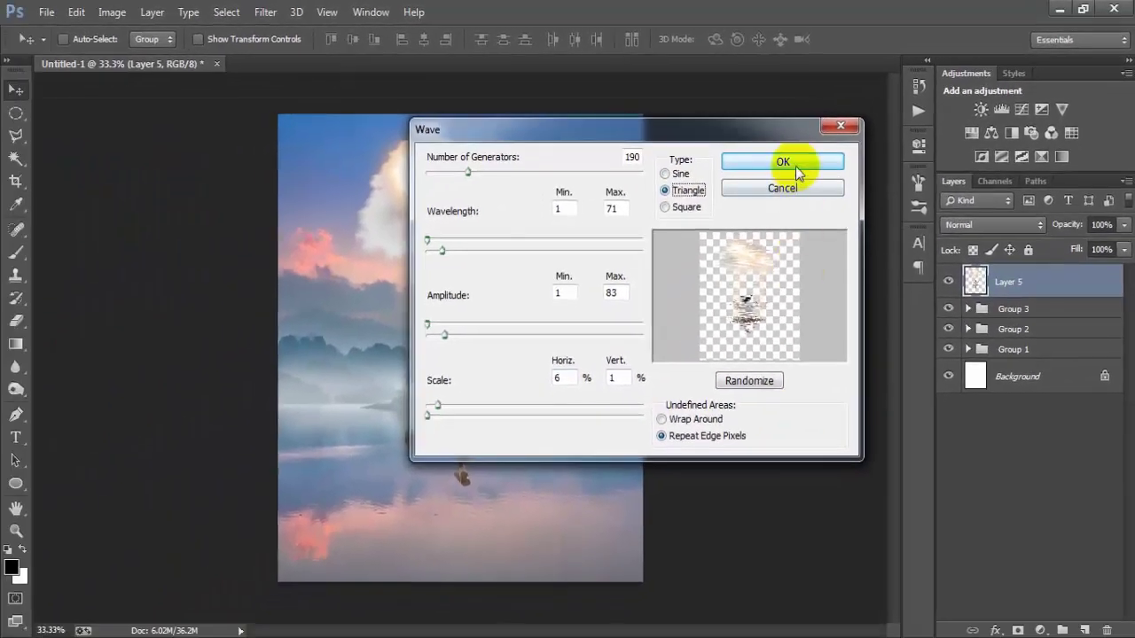
left_click(713, 194)
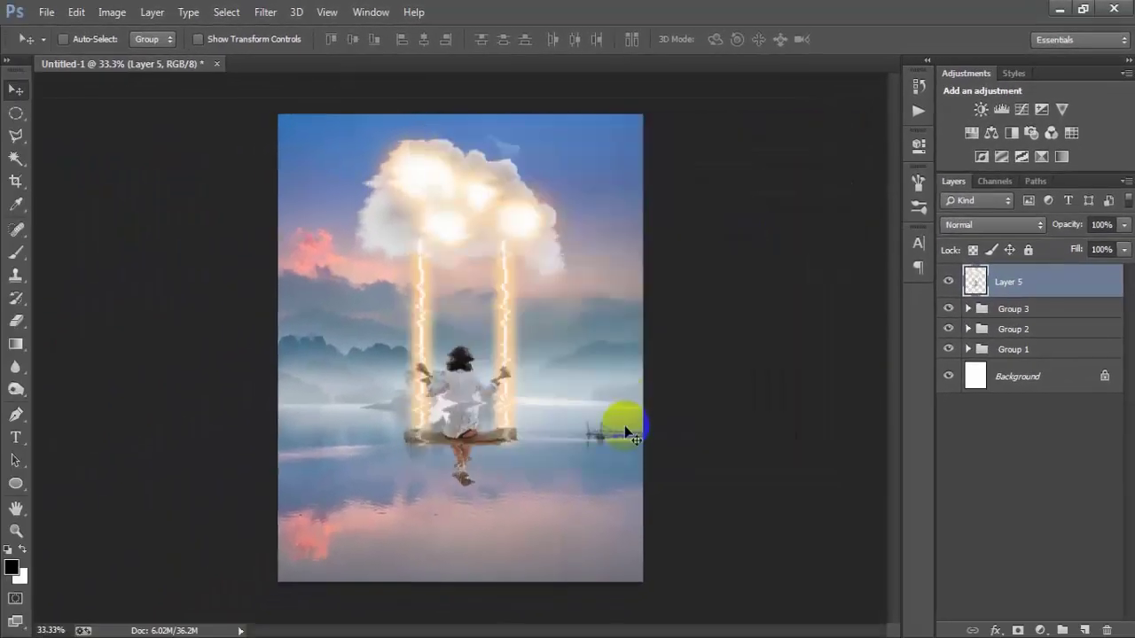
Step: Flip the rippled Layer 5 vertically and position it in the water below the girl's feet as her reflection
key("ctrl+t")
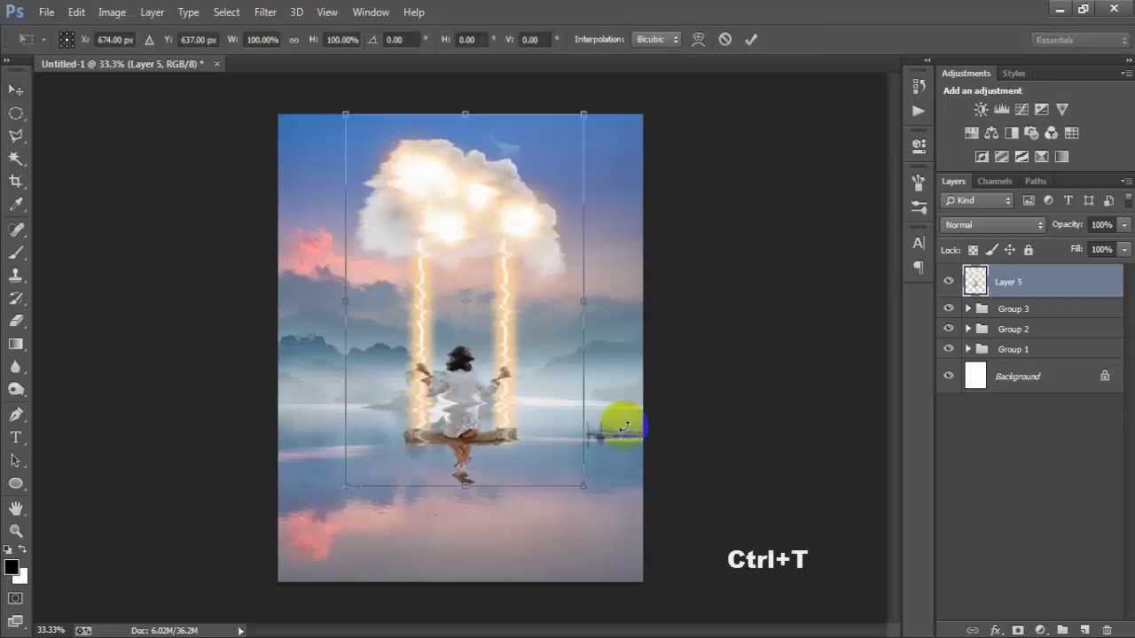
right_click(498, 391)
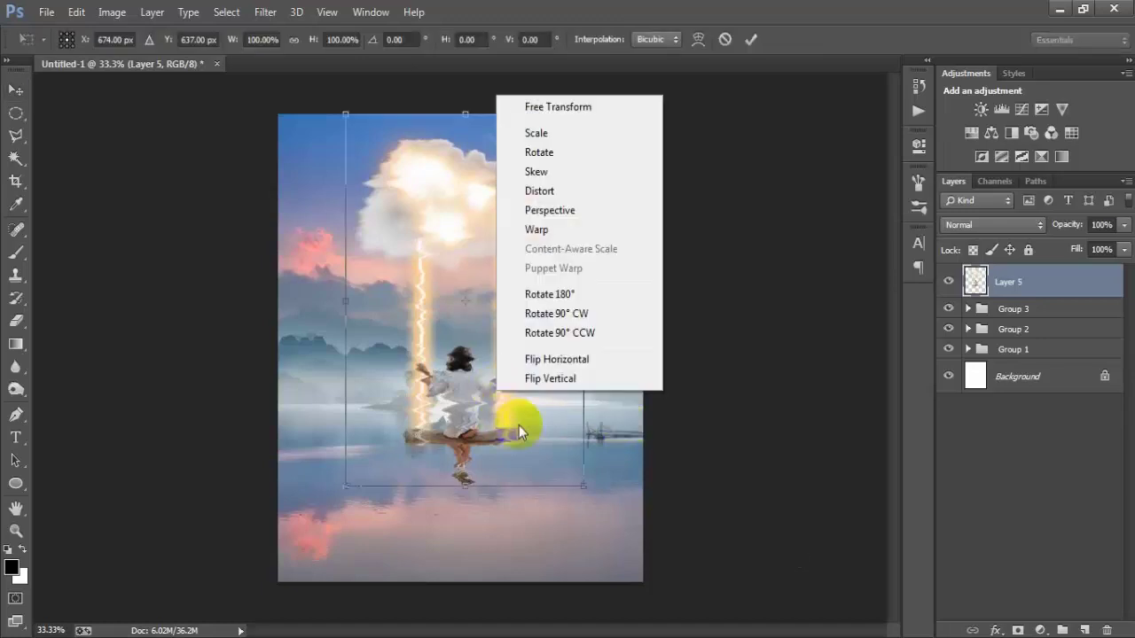
left_click(560, 380)
left_click_drag(464, 413, 455, 587)
left_click_drag(436, 461, 448, 584)
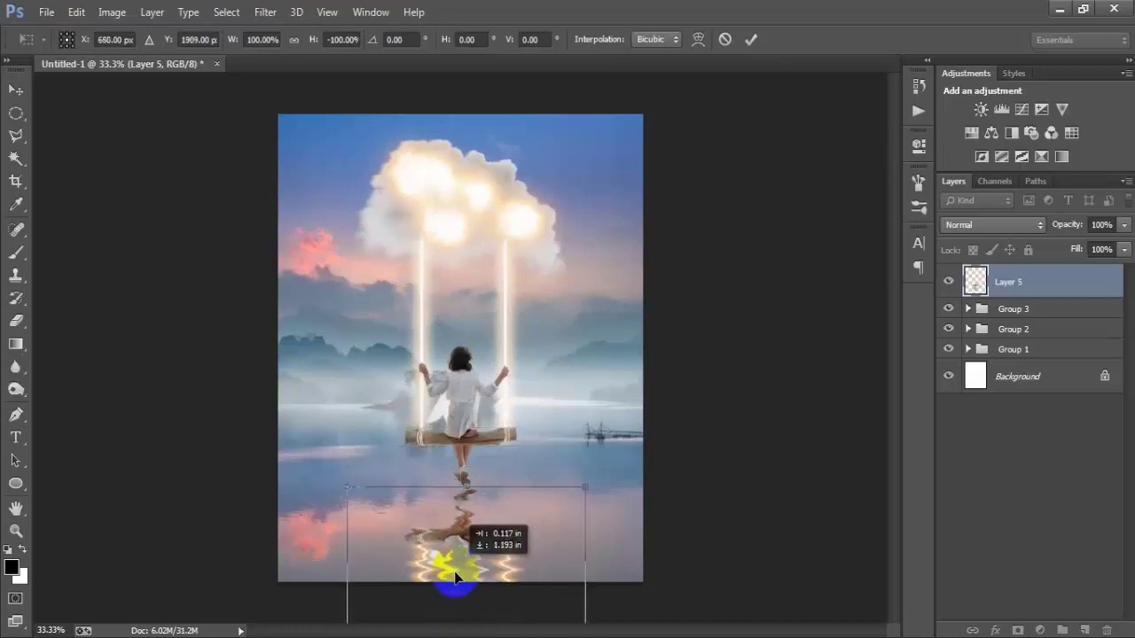
mouse_move(460, 512)
left_mouse_down()
mouse_move(461, 544)
mouse_move(461, 529)
left_mouse_up()
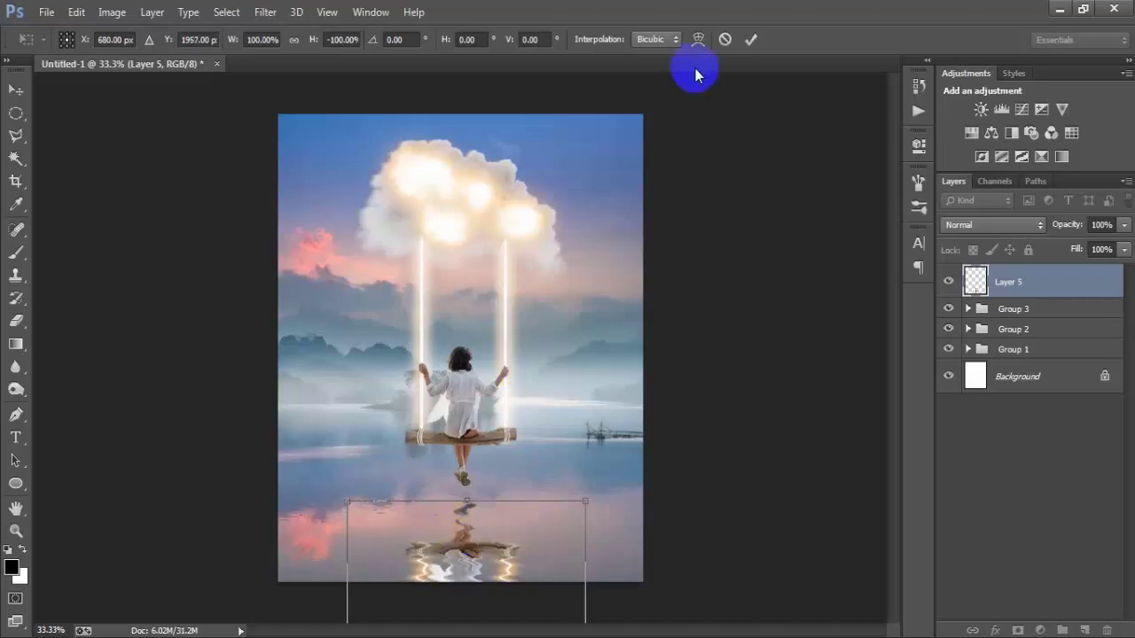
left_click(749, 40)
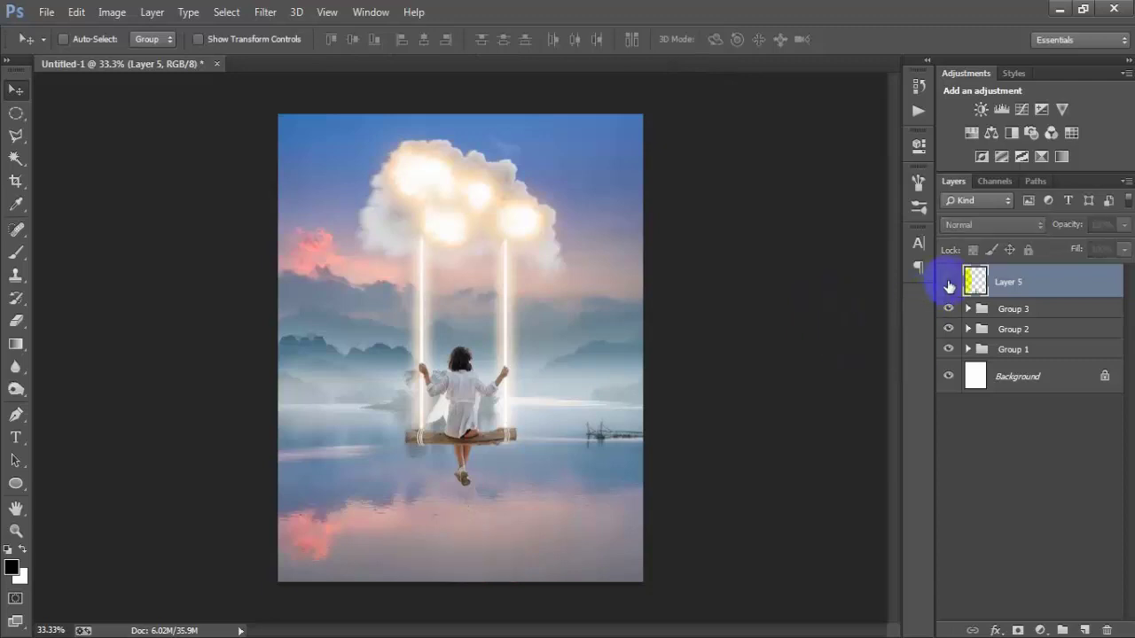
Step: Add a layer mask to Layer 5 and softly fade the reflected legs, log and ropes with a black 76 px brush at 0% hardness
left_click(1017, 630)
left_click(1010, 281)
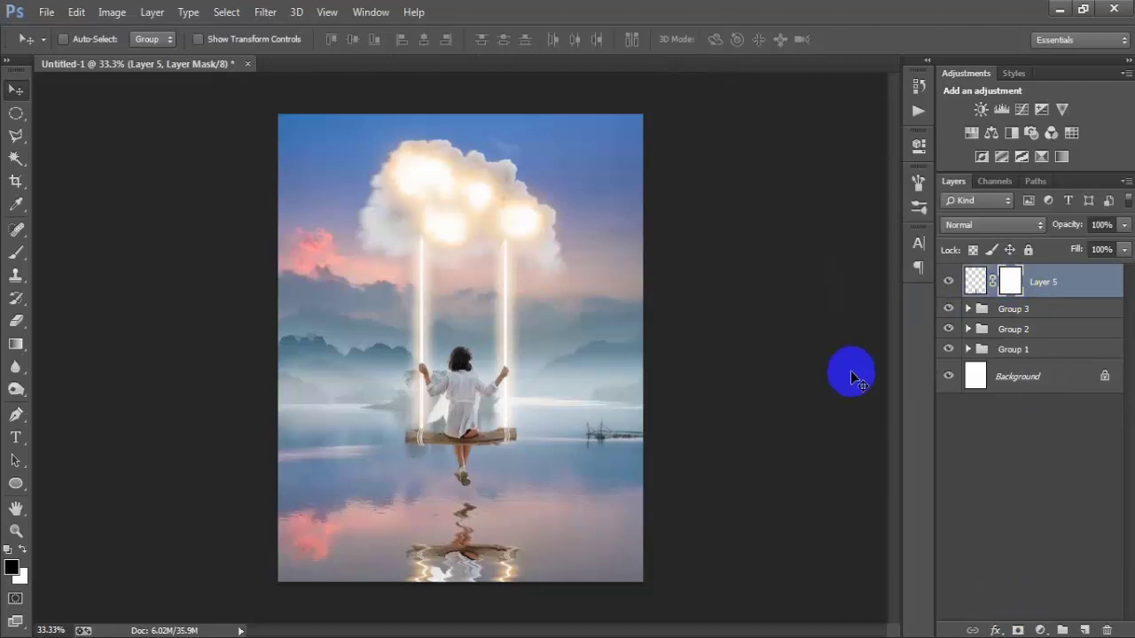
left_click_drag(16, 252, 127, 248)
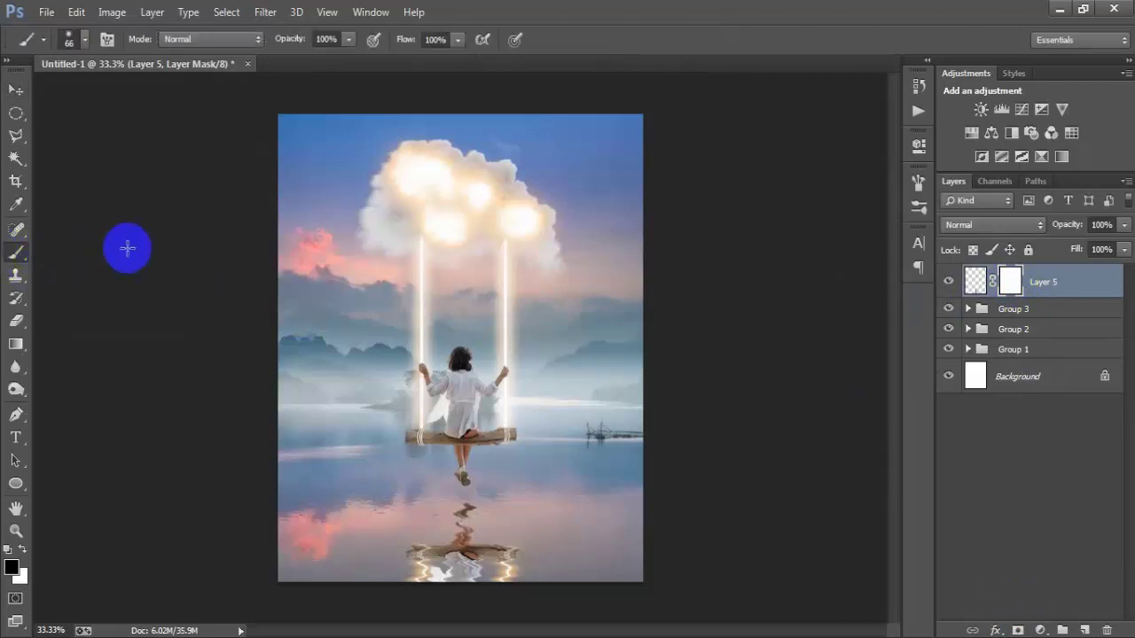
right_click(502, 190)
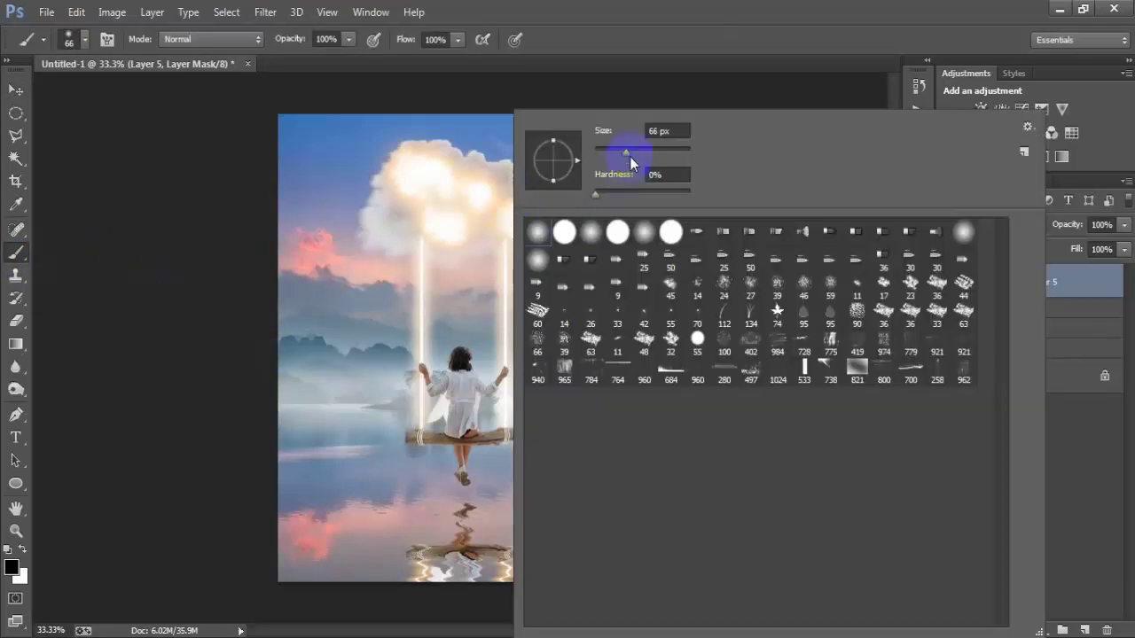
left_click_drag(630, 156, 632, 150)
key("Return")
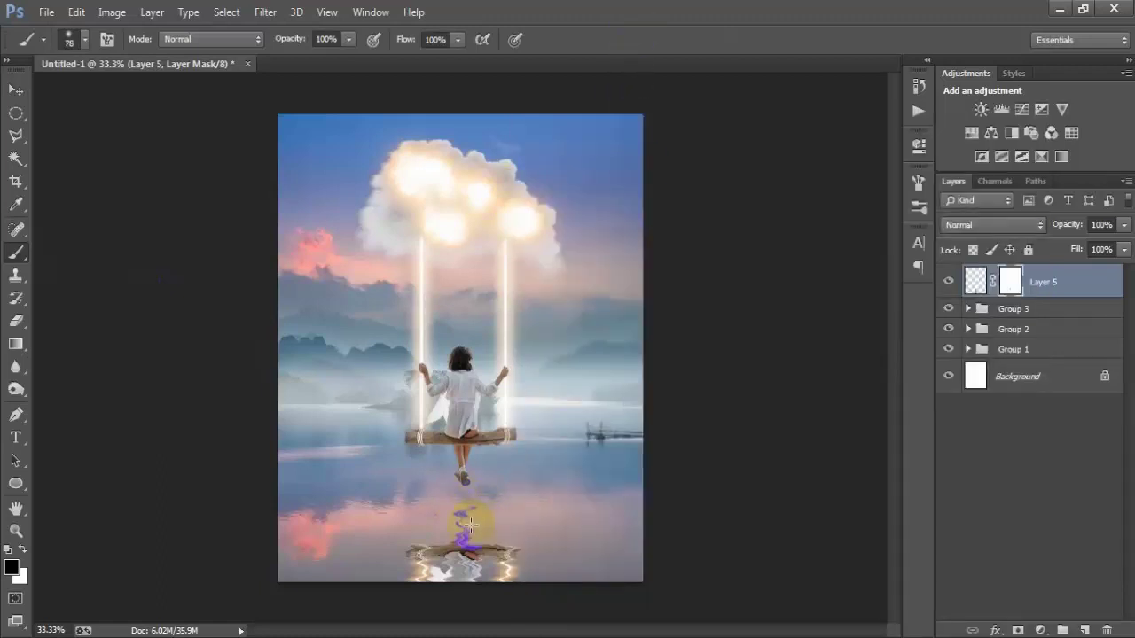
mouse_move(518, 552)
left_mouse_down()
mouse_move(525, 583)
mouse_move(514, 597)
mouse_move(423, 574)
mouse_move(493, 599)
mouse_move(496, 585)
mouse_move(424, 542)
mouse_move(414, 551)
mouse_move(521, 569)
mouse_move(576, 561)
mouse_move(417, 571)
mouse_move(453, 550)
left_mouse_up()
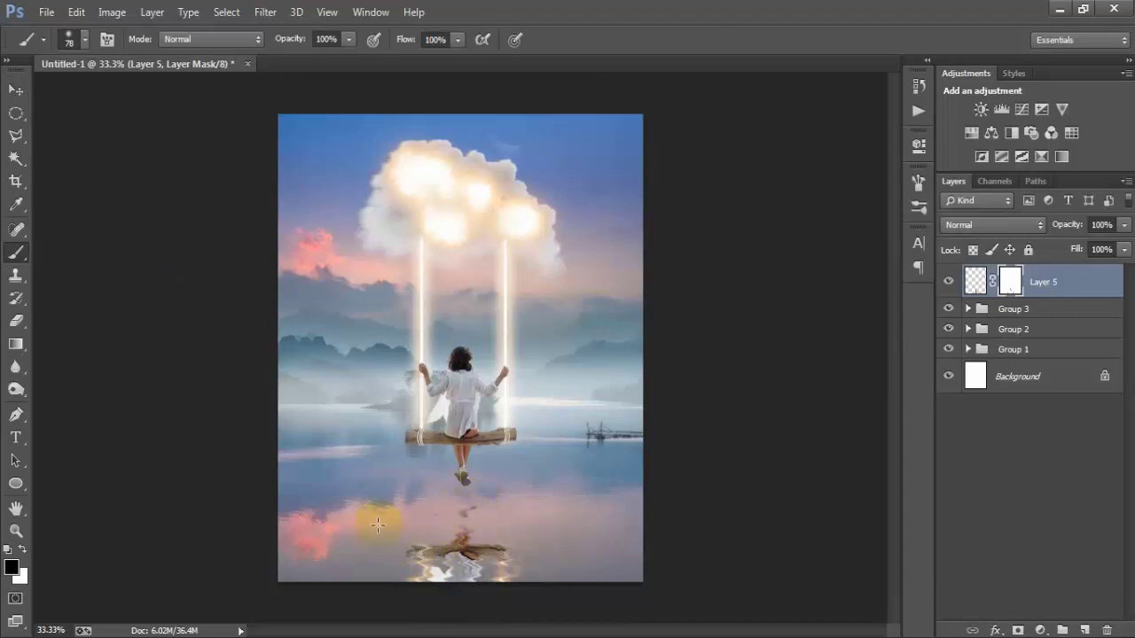
left_click_drag(568, 525, 519, 527)
left_click(16, 89)
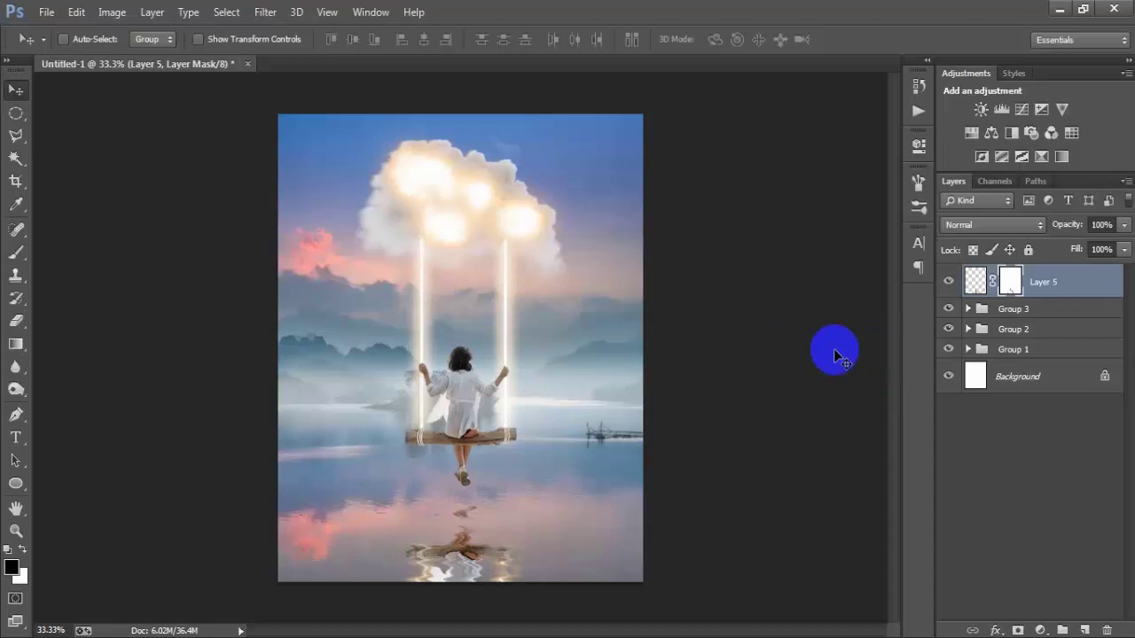
left_click(975, 282)
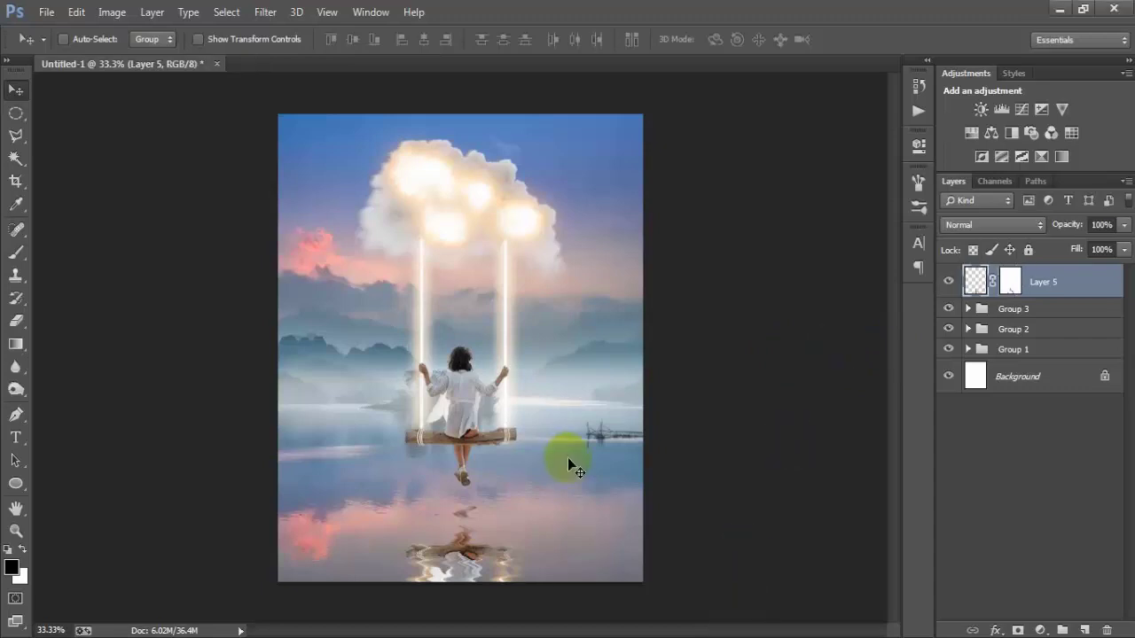
Step: Examine the composite up close from the glowing cloud down to the water reflection
key("ctrl+plus")
scroll(633, 373, "up", 2)
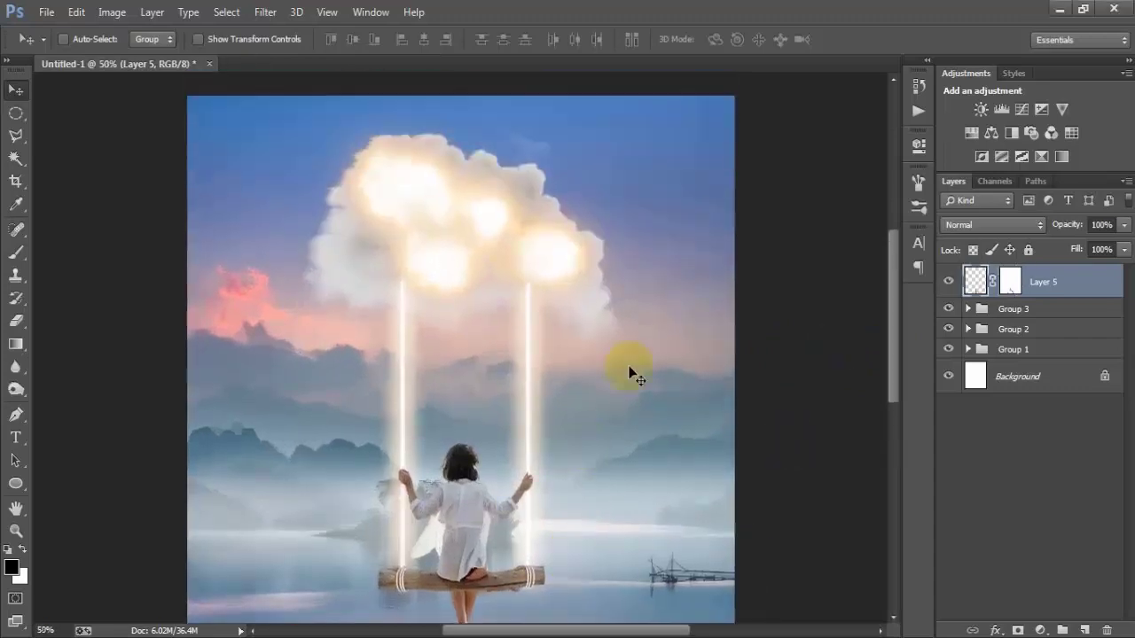
scroll(659, 334, "down", 3)
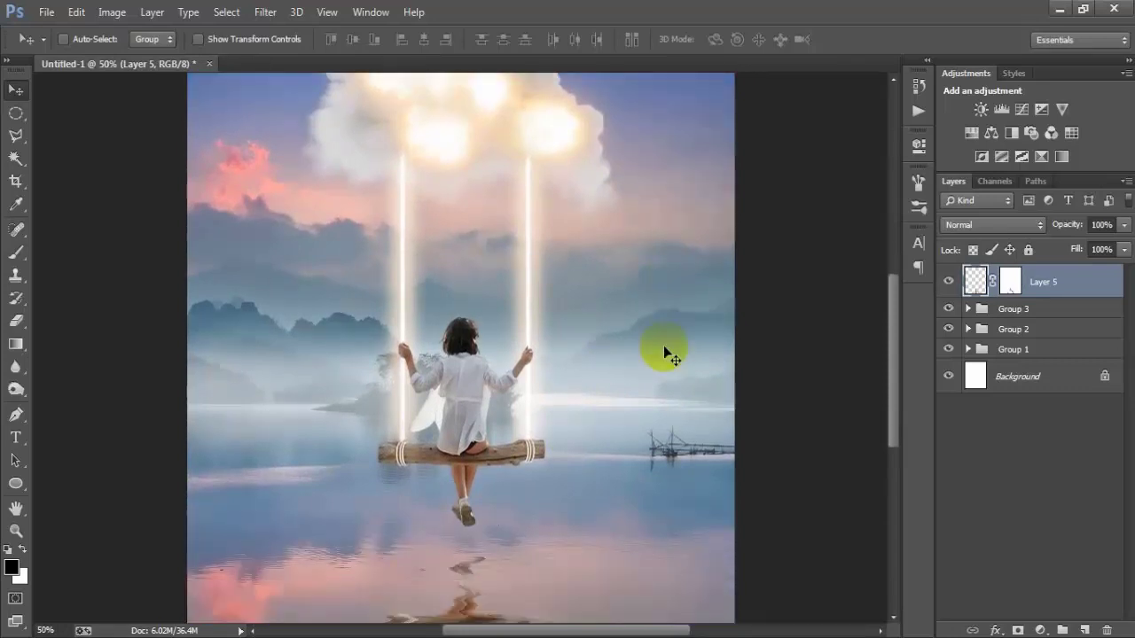
scroll(664, 347, "down", 3)
scroll(665, 351, "up", 4)
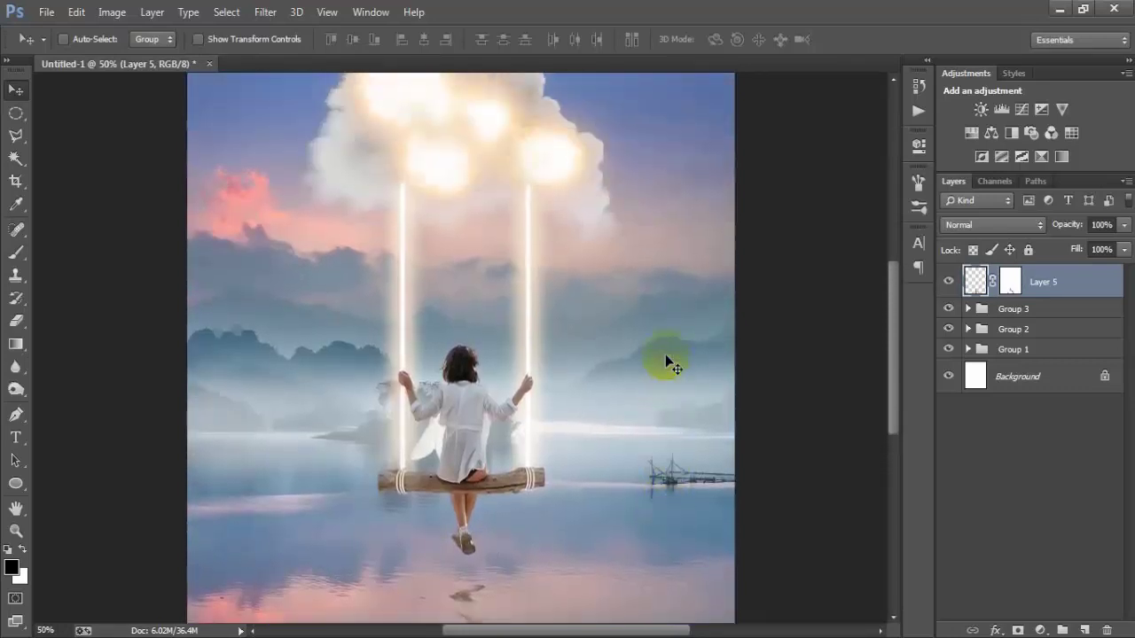
scroll(672, 364, "up", 2)
scroll(671, 364, "down", 1)
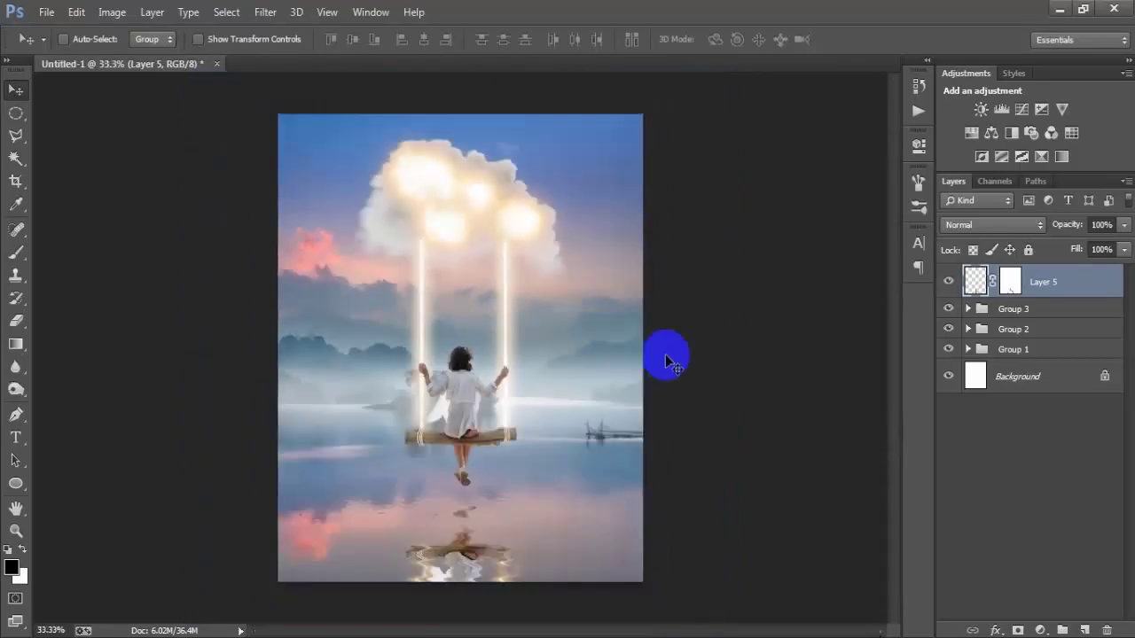